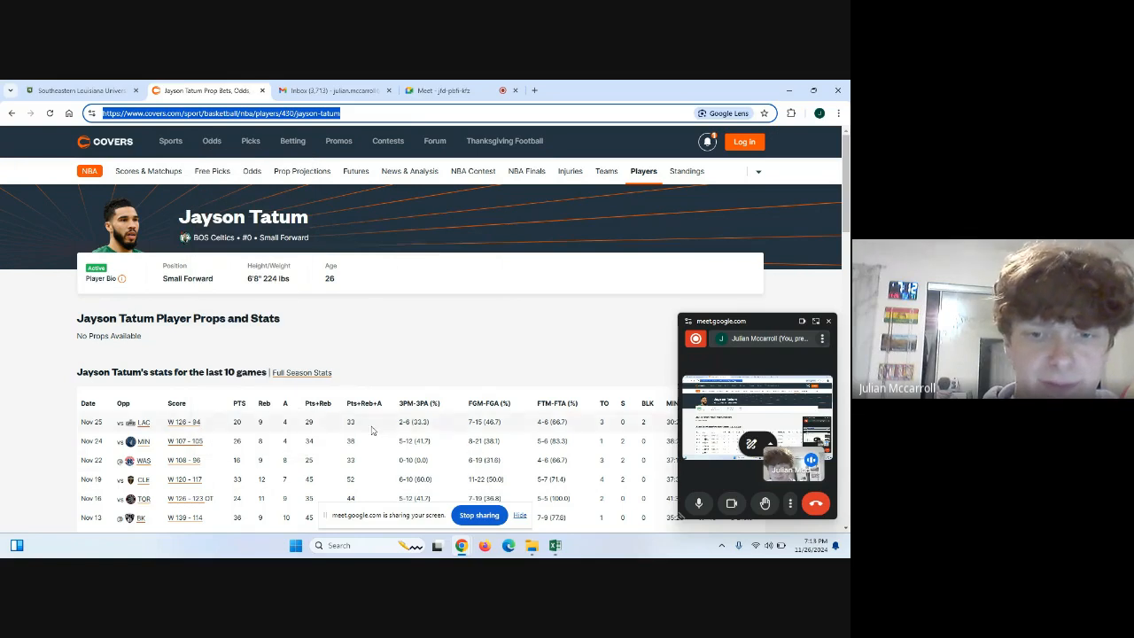
pyautogui.moveTo(462, 545)
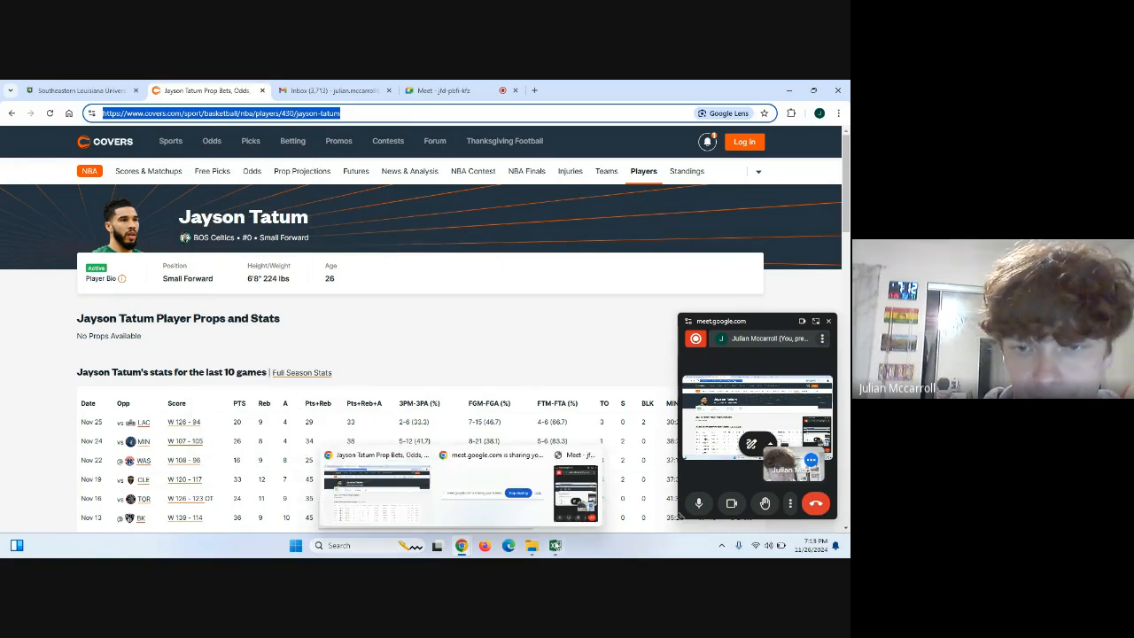
pyautogui.click(555, 545)
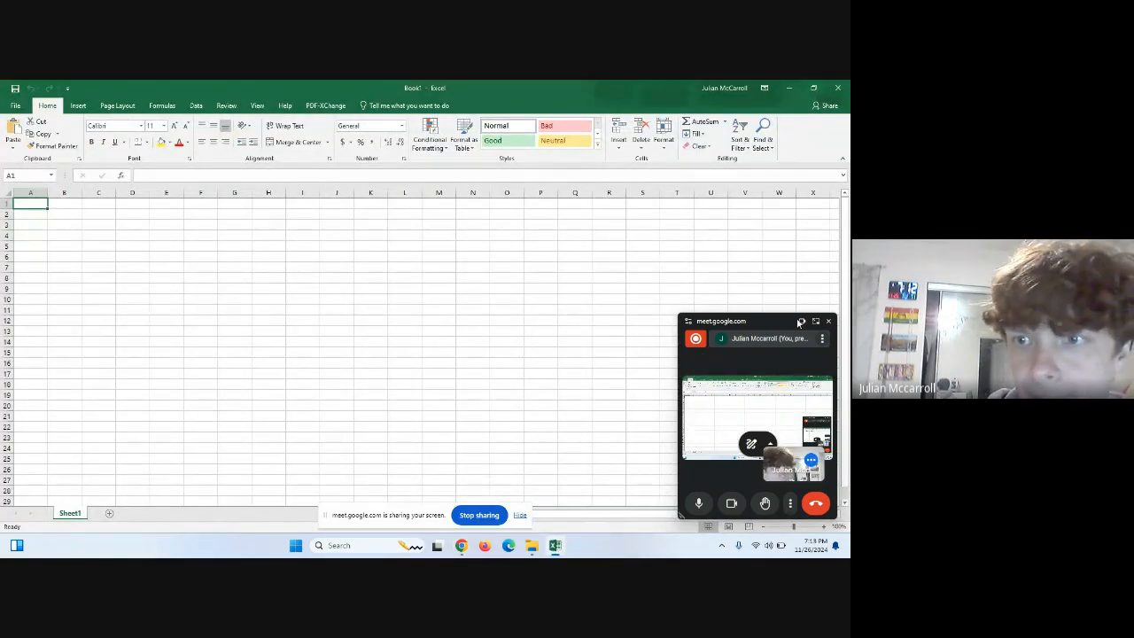
pyautogui.click(828, 320)
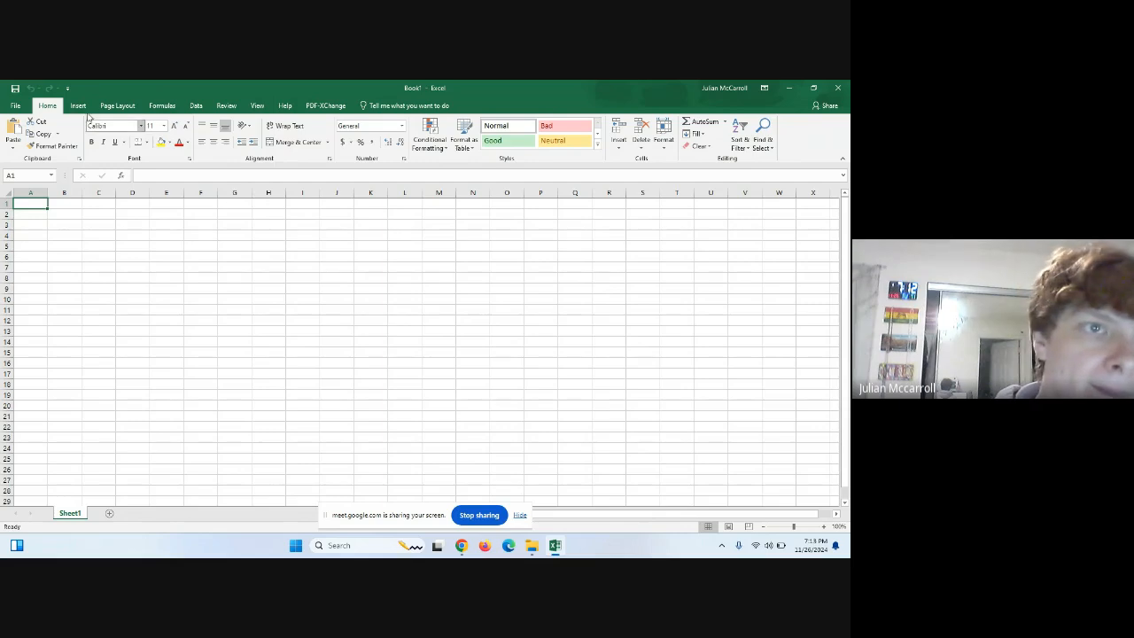
pyautogui.click(196, 105)
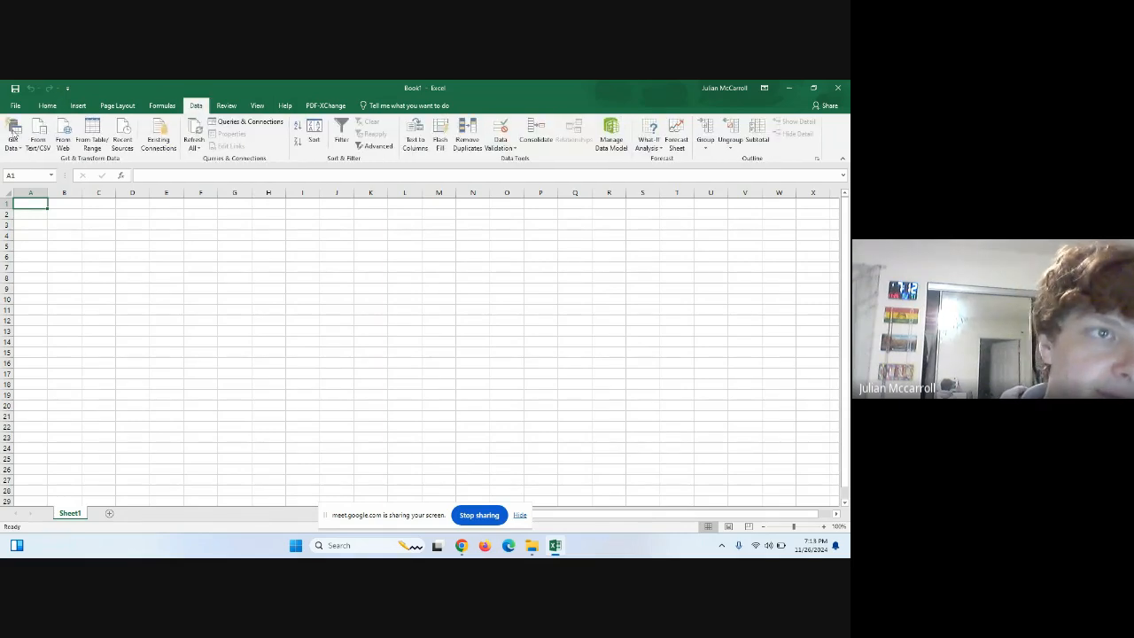
pyautogui.click(63, 137)
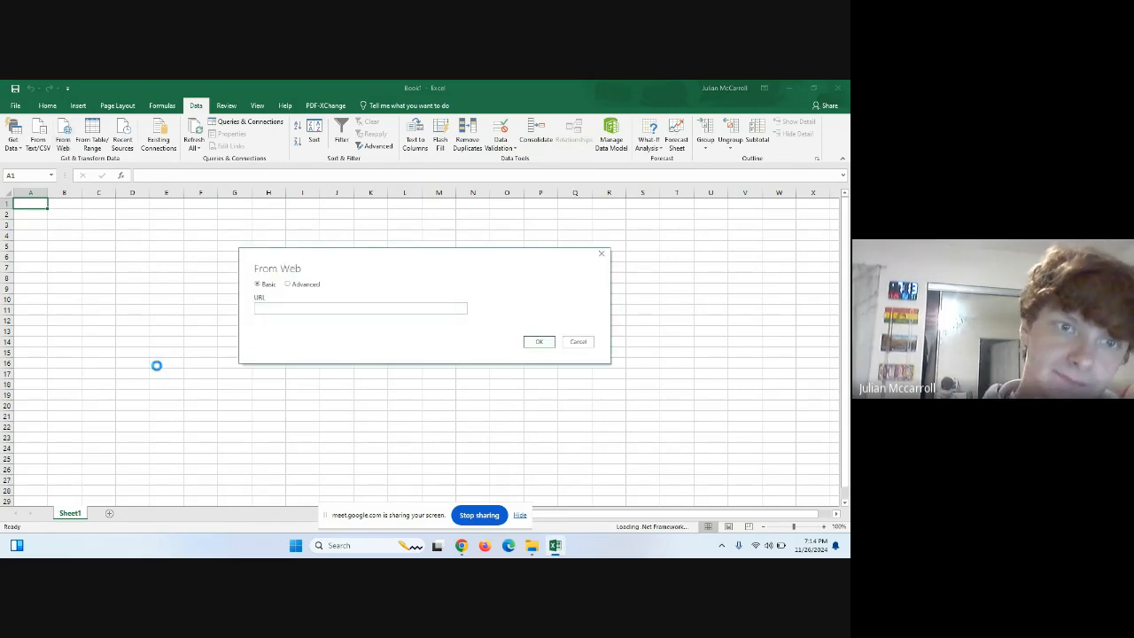
pyautogui.write('https://www.covers.com/sport/basketball/nba/players/430/jayson-tatum')
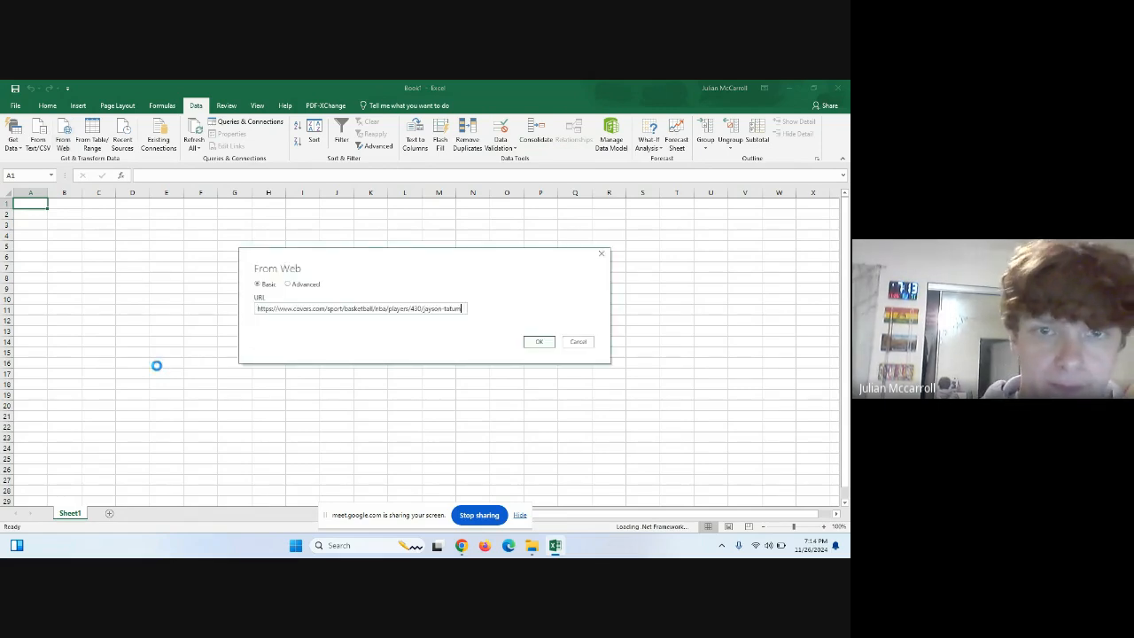
pyautogui.click(537, 345)
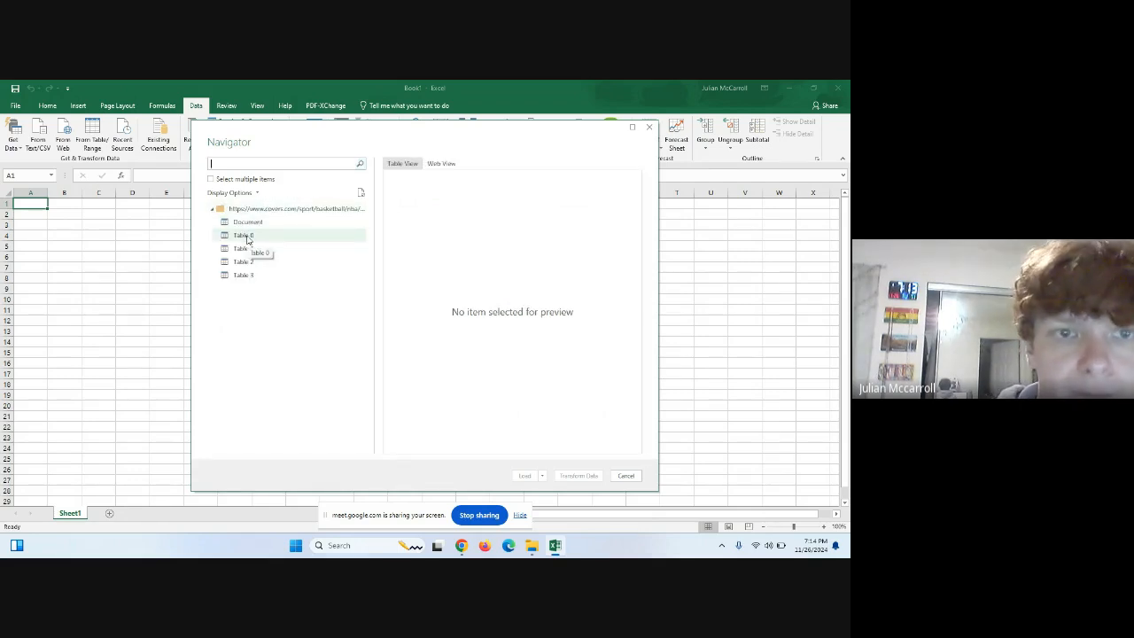
# - Open Table 0 from the web source for transformation and sort its rows by Score in descending order
pyautogui.click(250, 236)
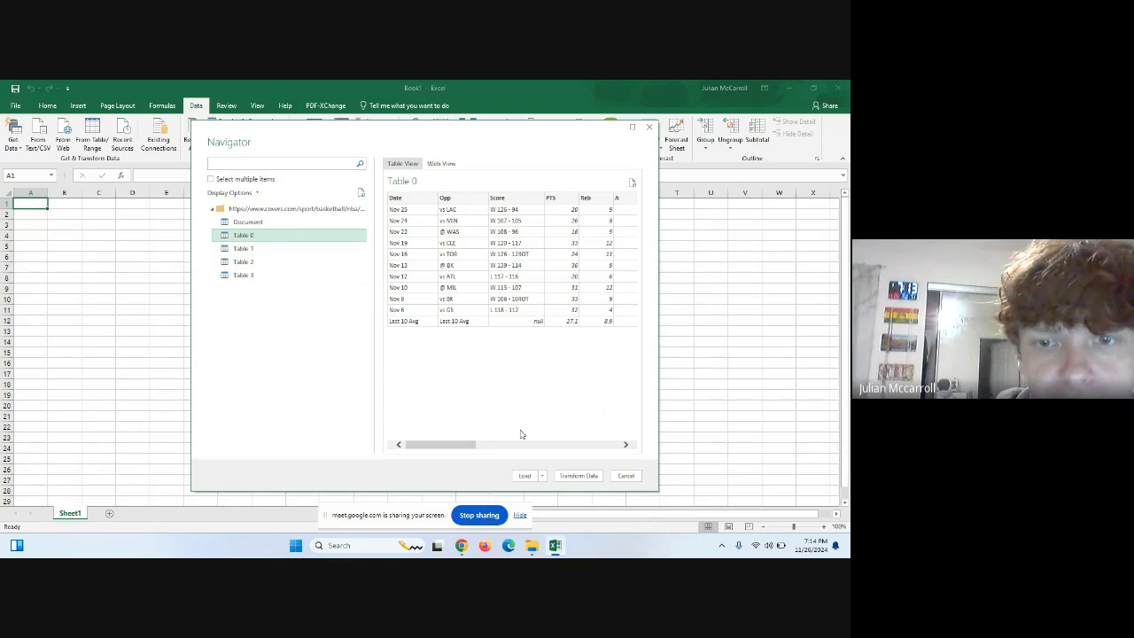
pyautogui.click(577, 476)
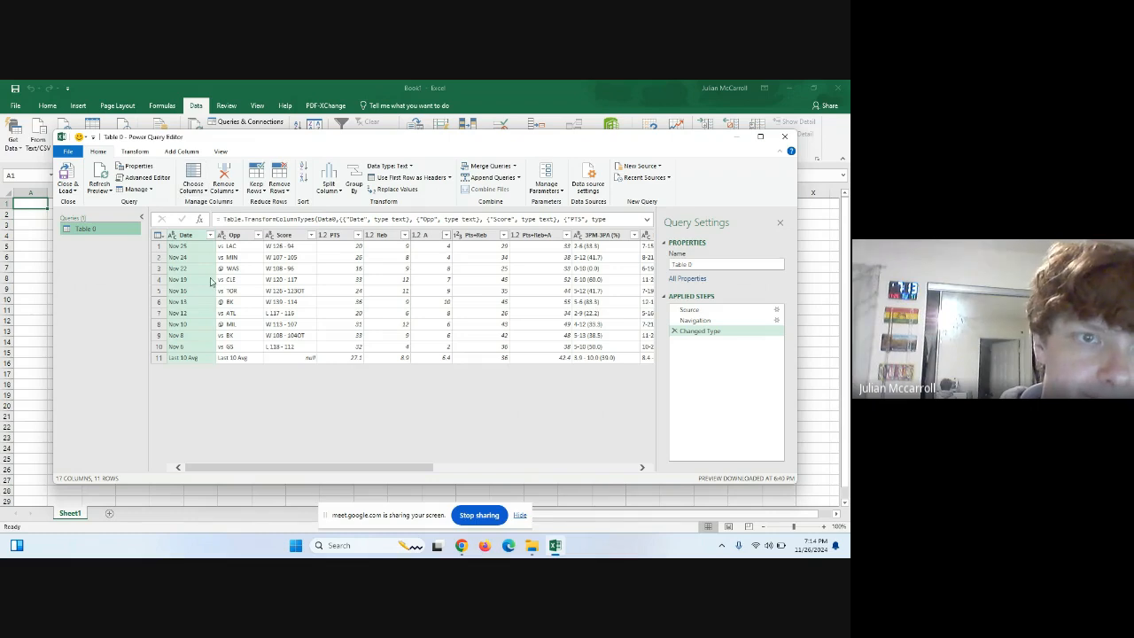
pyautogui.click(288, 238)
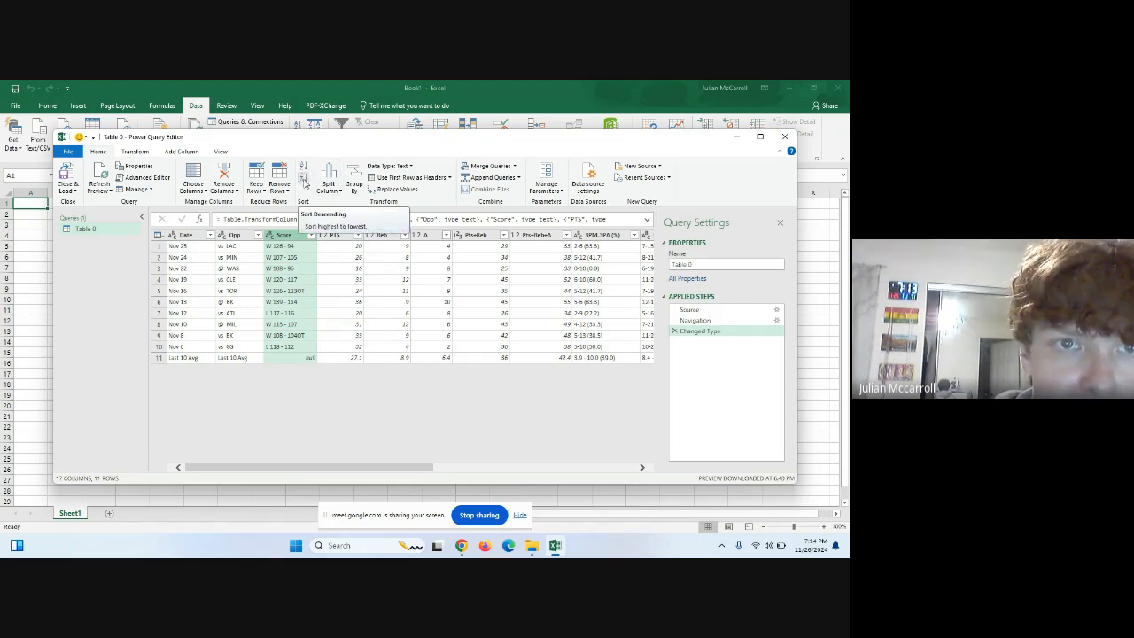
pyautogui.click(304, 178)
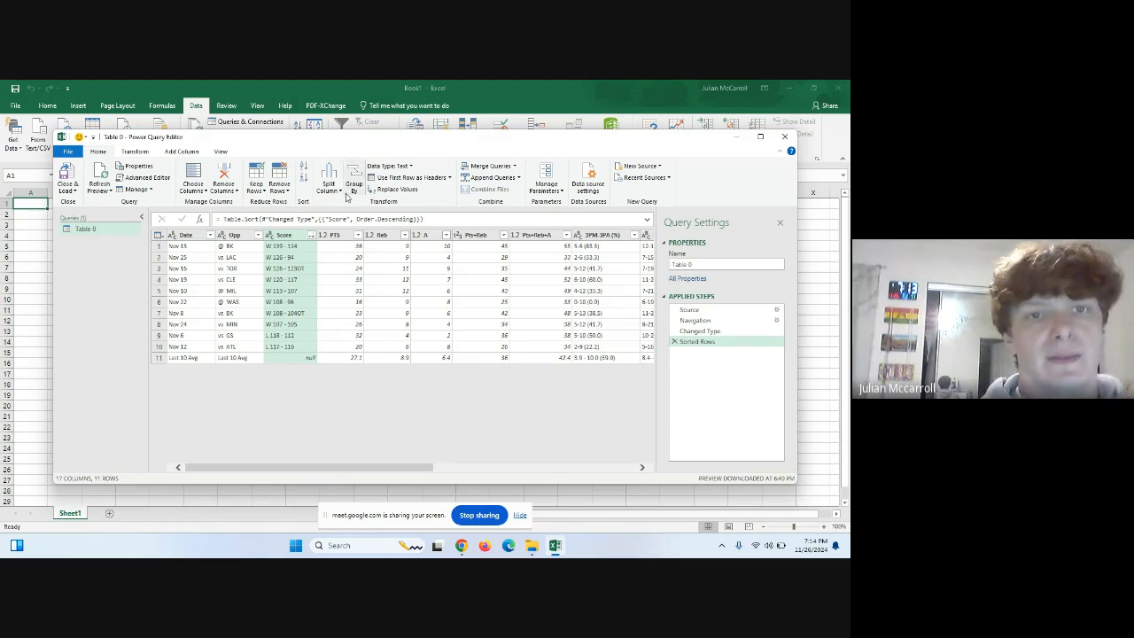
# - Rename the PTS column to Points and the Reb column to Rebounds
pyautogui.doubleClick(341, 233)
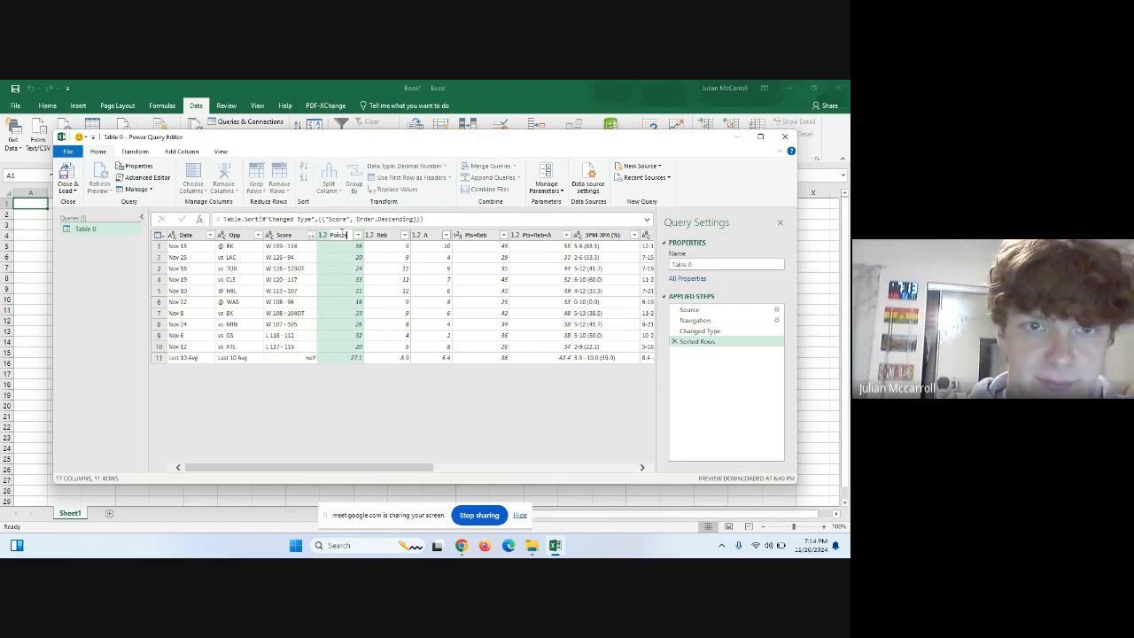
pyautogui.press('Return')
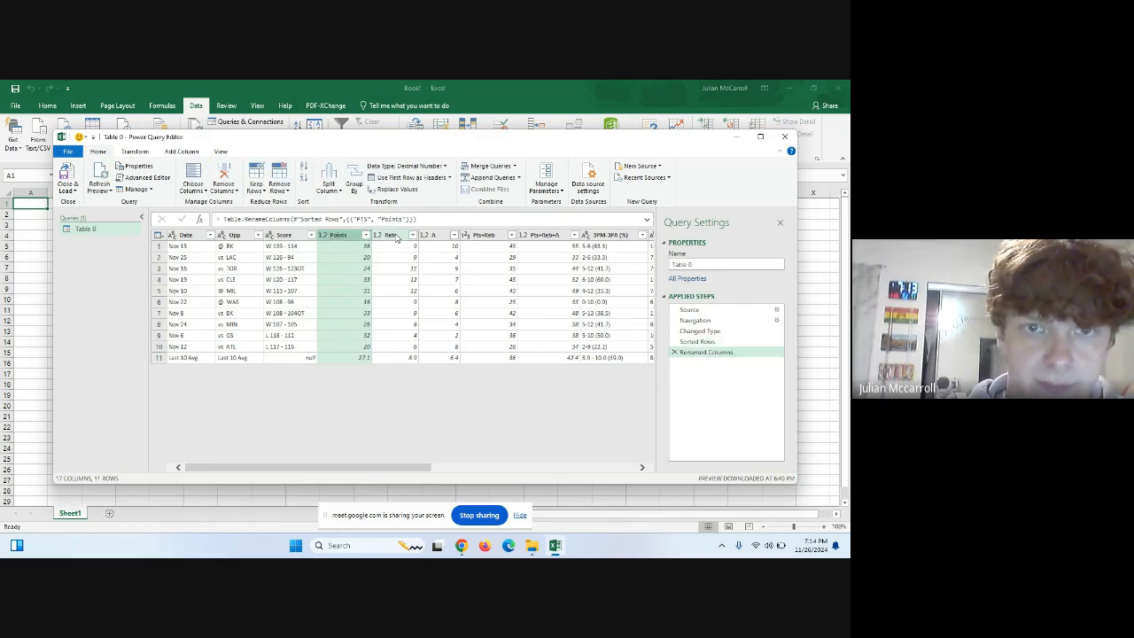
pyautogui.click(390, 235)
pyautogui.doubleClick(401, 235)
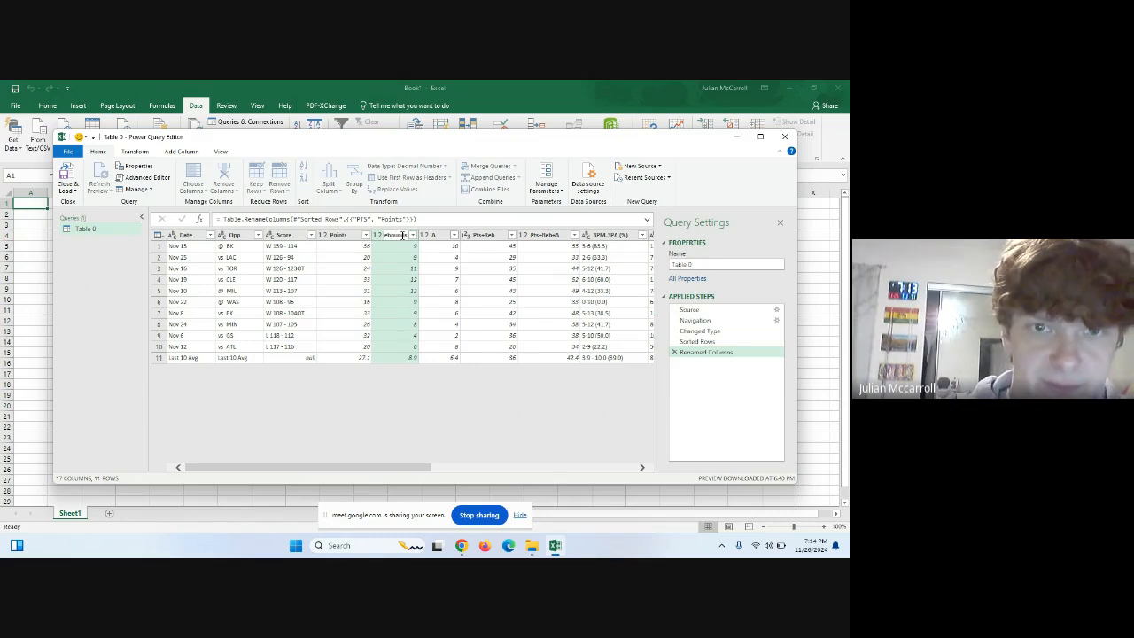
pyautogui.press('Return')
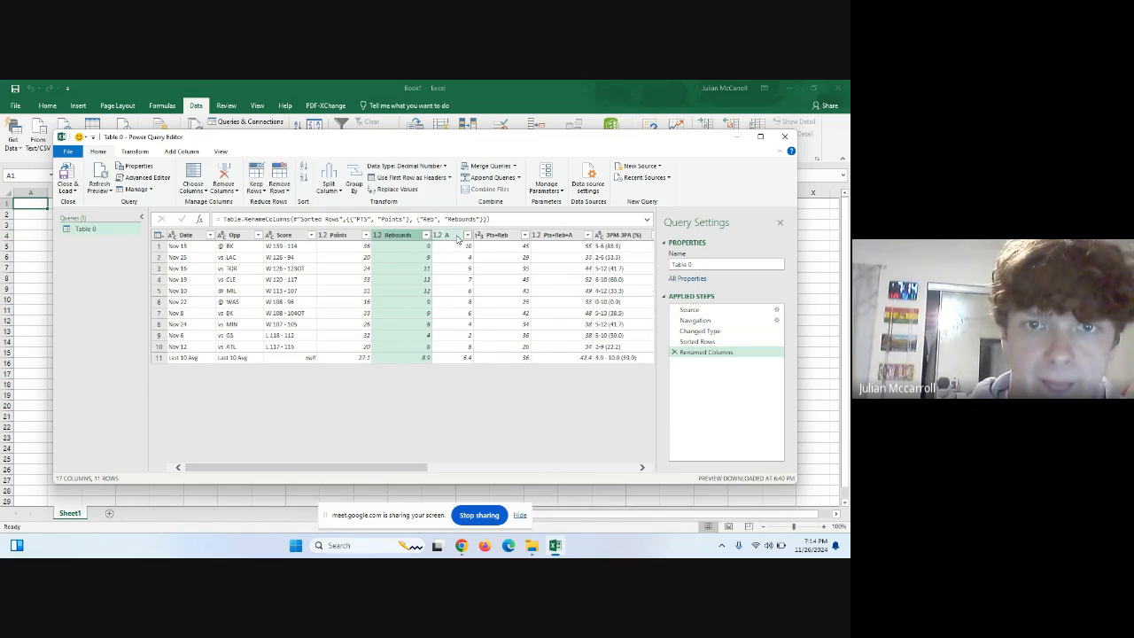
# - Rename the A column to Assists
pyautogui.doubleClick(449, 234)
pyautogui.write('A')
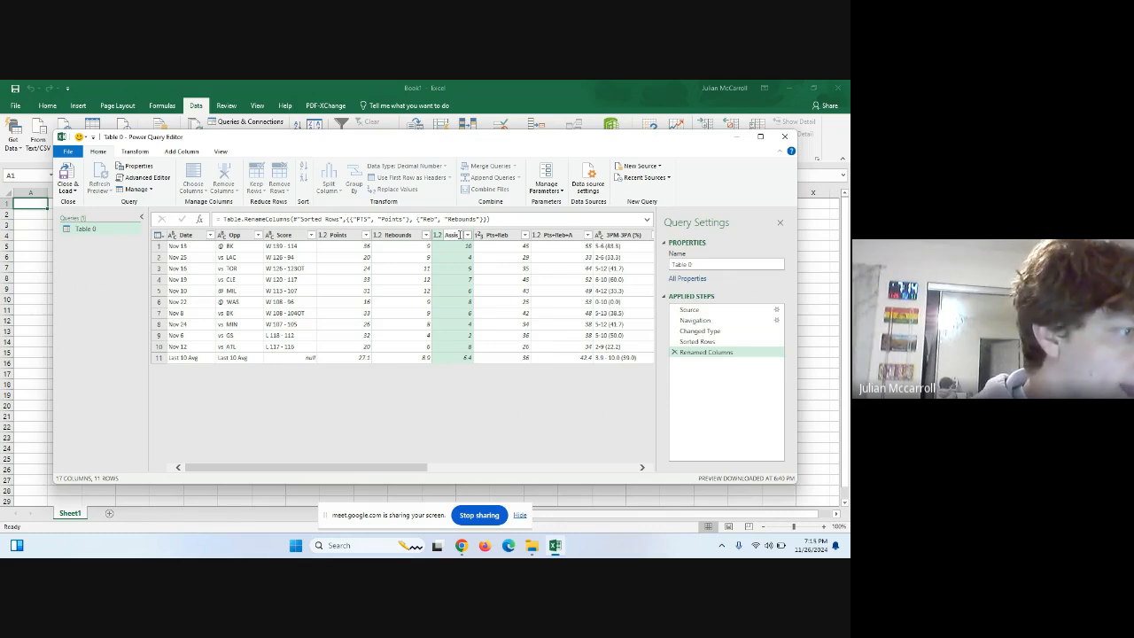
pyautogui.write('ssis')
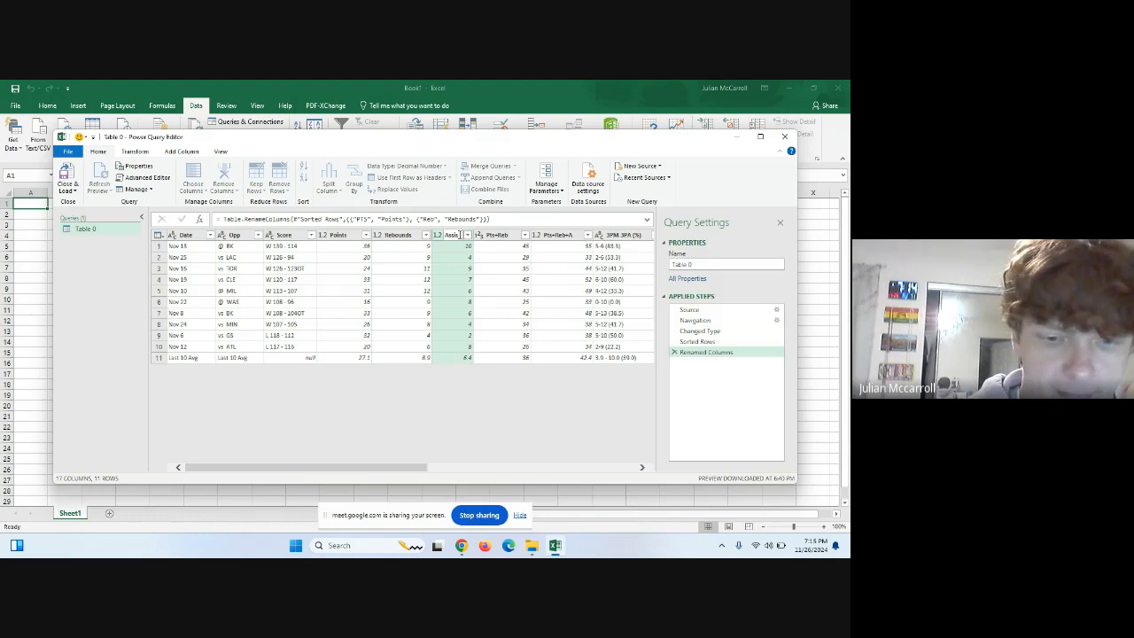
pyautogui.write('ts')
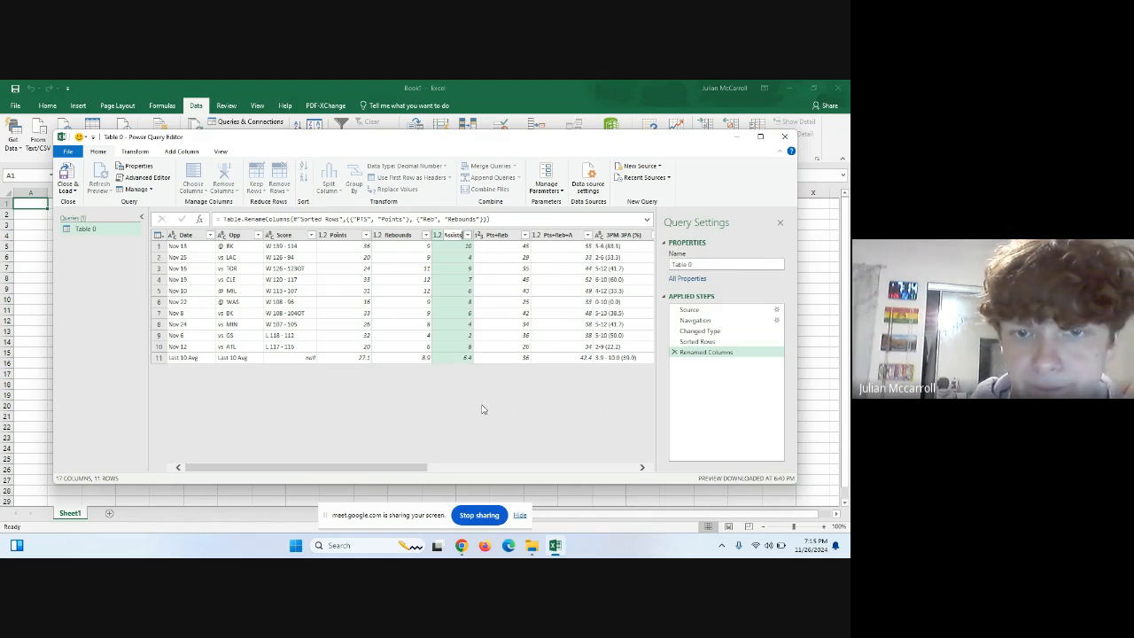
pyautogui.press('Return')
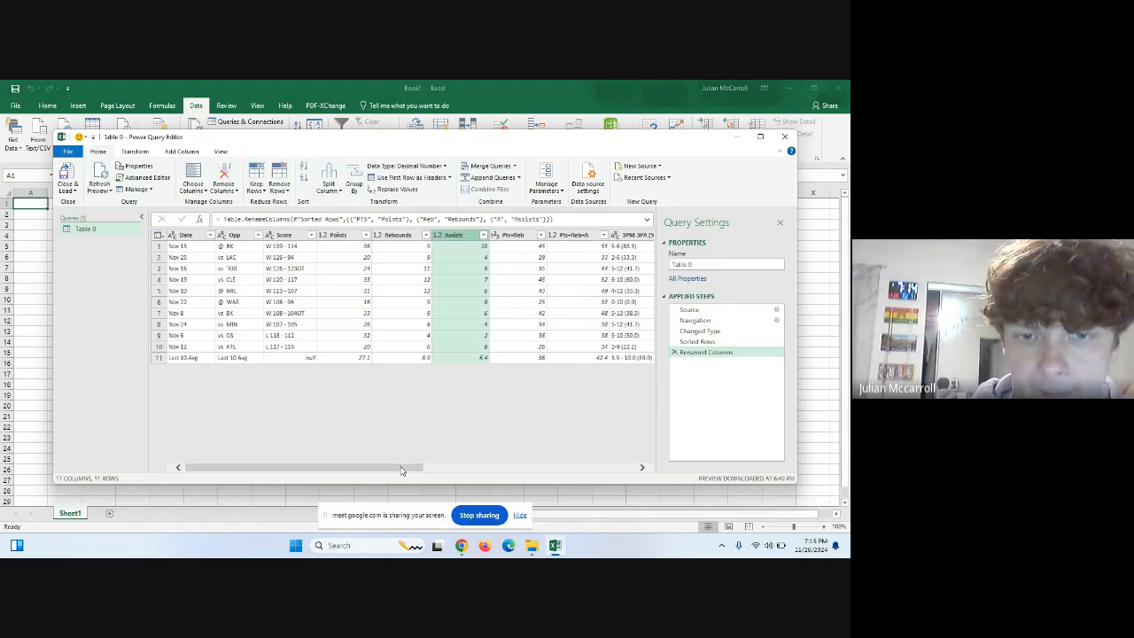
# - Rename the TO column to Turnovers and the S column to Steals
pyautogui.moveTo(405, 469); pyautogui.dragTo(572, 453)
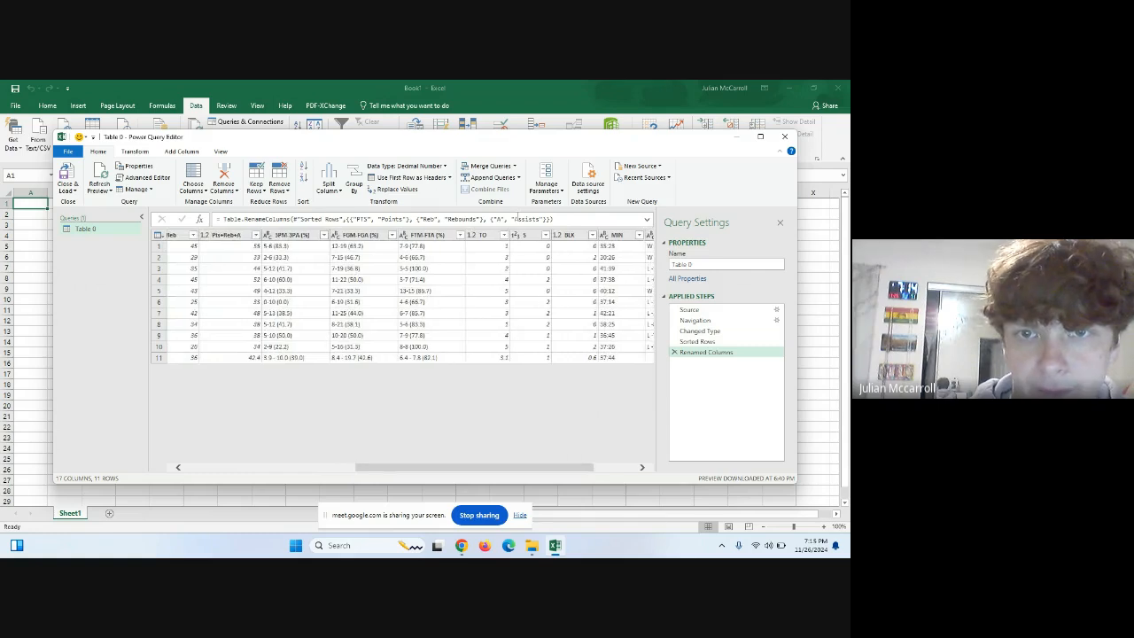
pyautogui.doubleClick(485, 235)
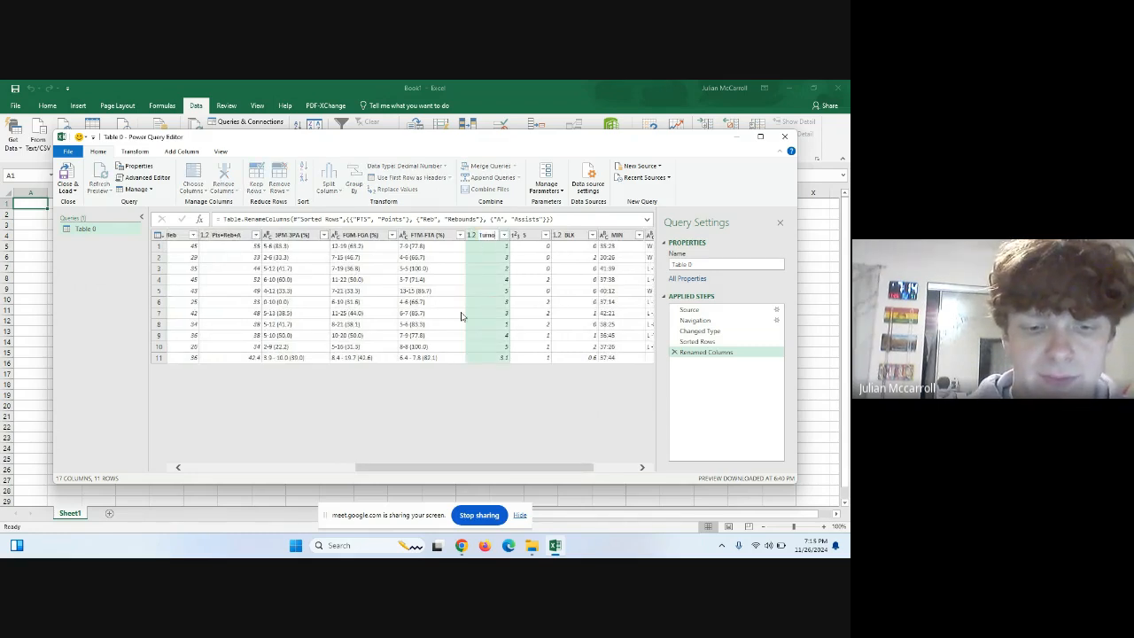
pyautogui.write('Turnovers')
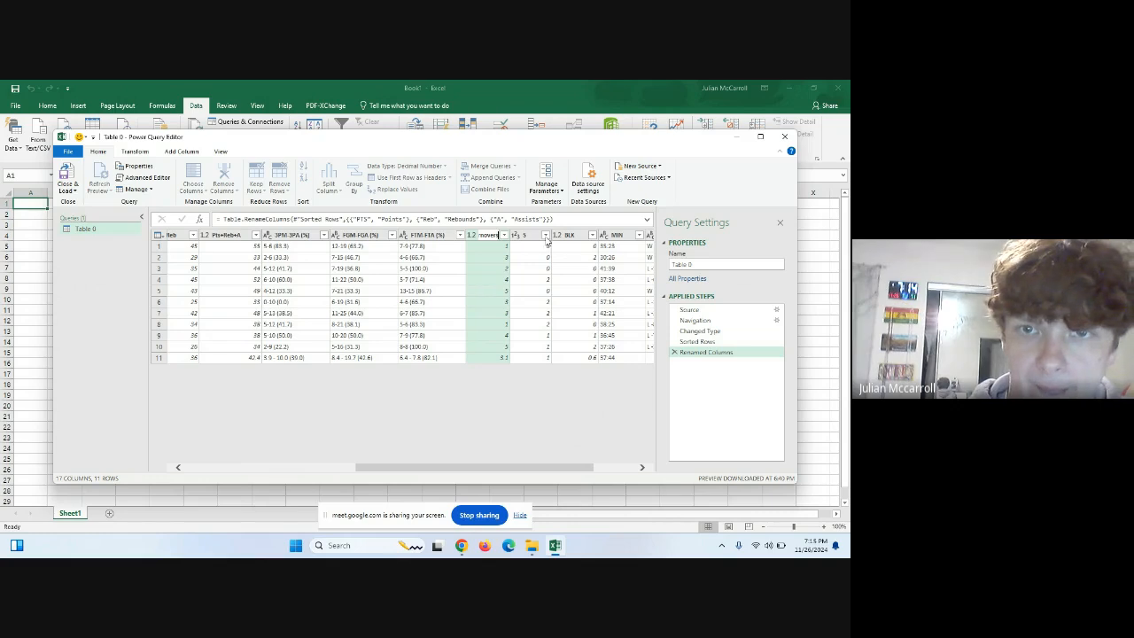
pyautogui.click(534, 236)
pyautogui.doubleClick(558, 235)
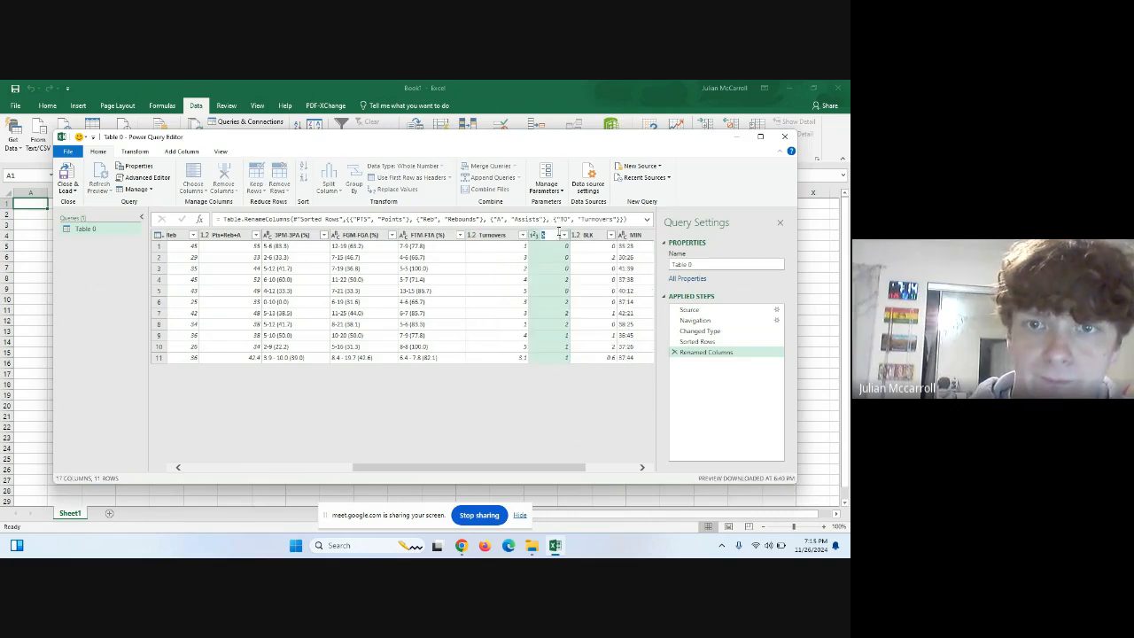
pyautogui.write('S')
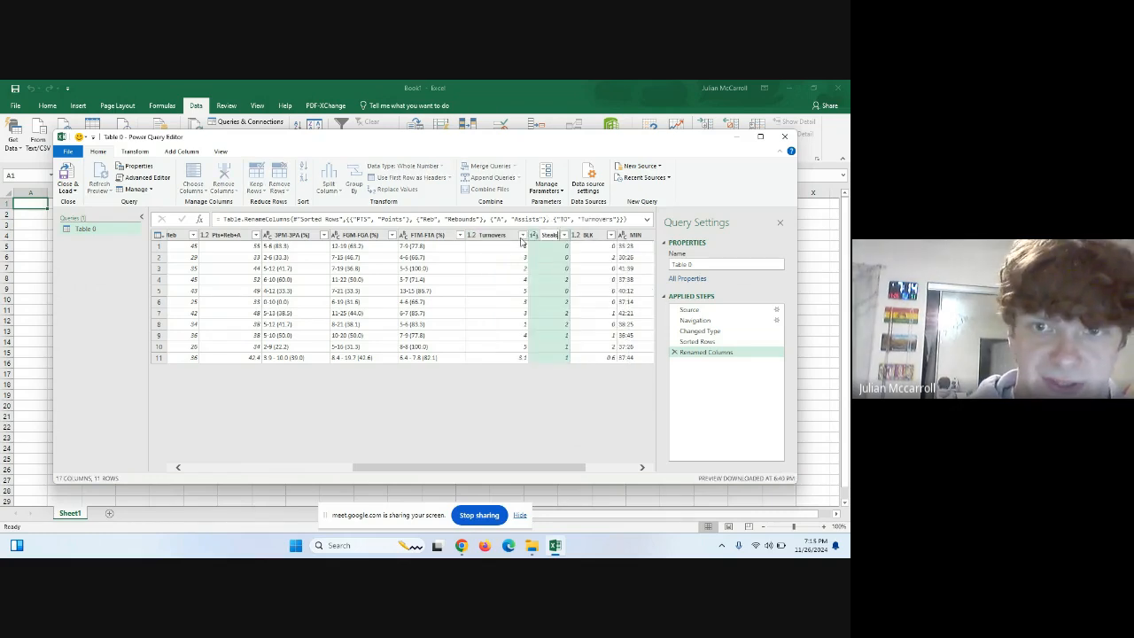
# - Rename the BLK column to Blocks
pyautogui.click(592, 237)
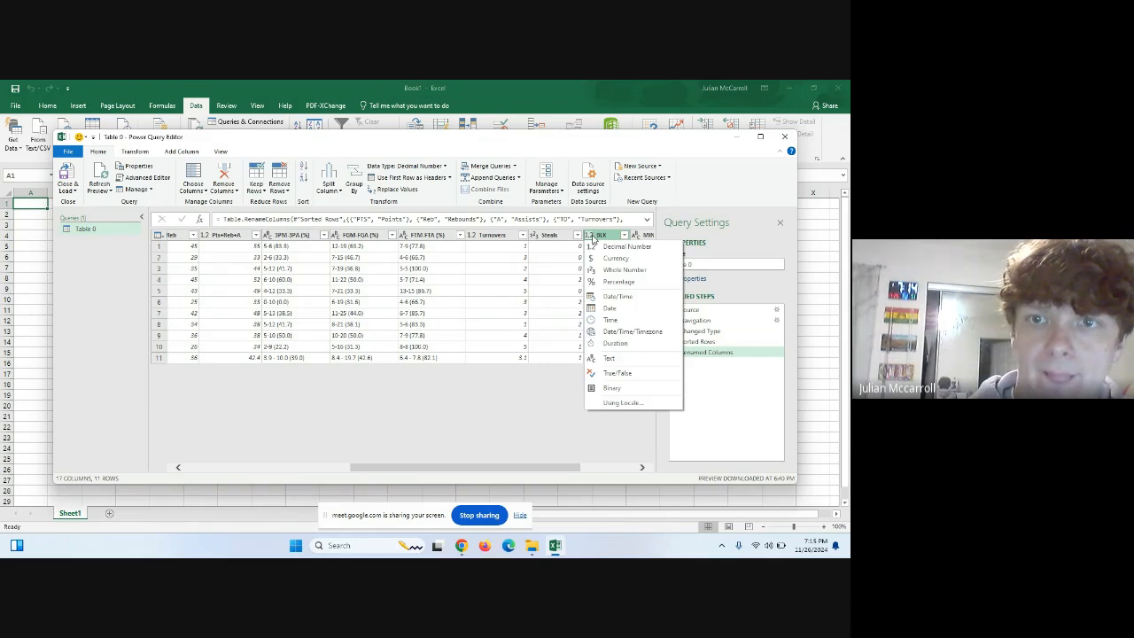
pyautogui.click(605, 238)
pyautogui.doubleClick(603, 236)
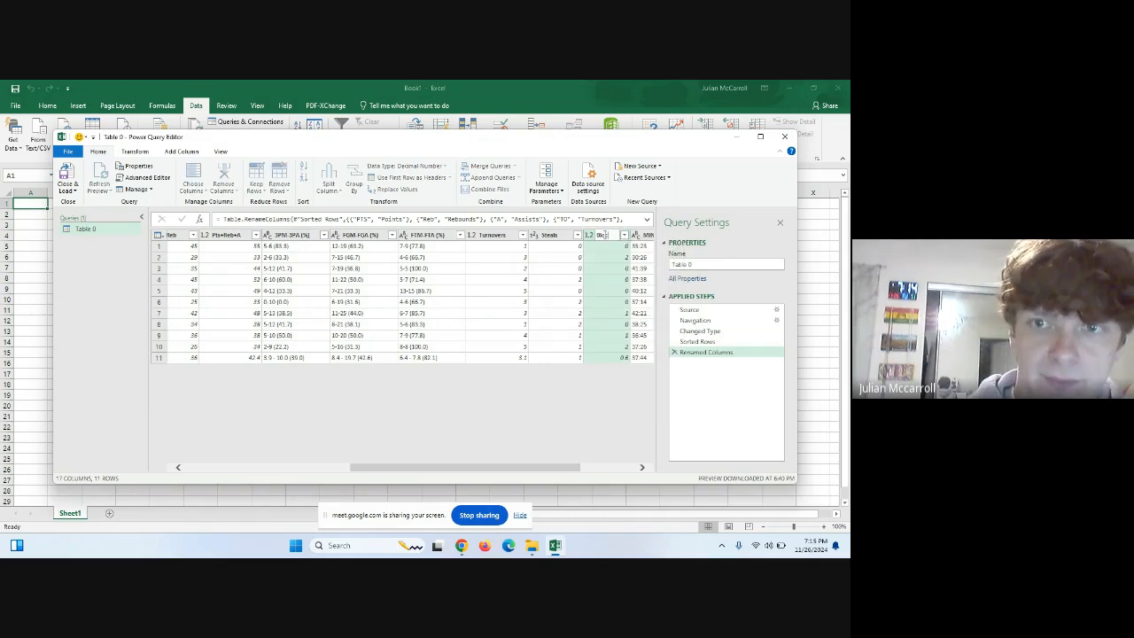
pyautogui.press('Return')
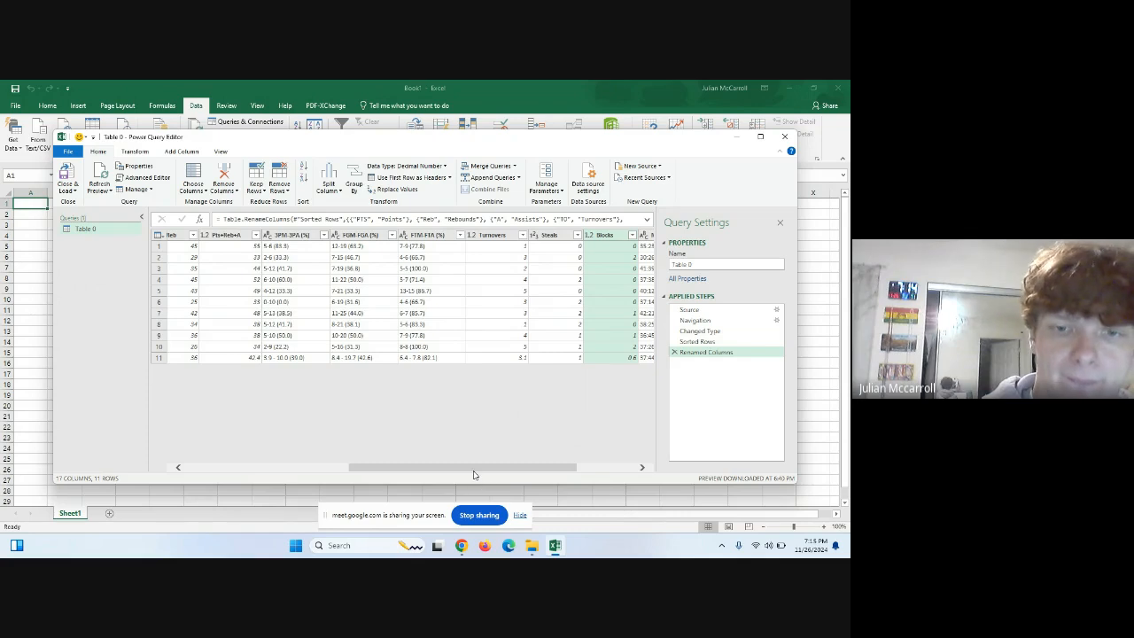
# - Remove the 3PM-3PA (%), FGM-FGA (%) and FTM-FTA (%) columns from the query
pyautogui.moveTo(473, 469); pyautogui.dragTo(292, 457)
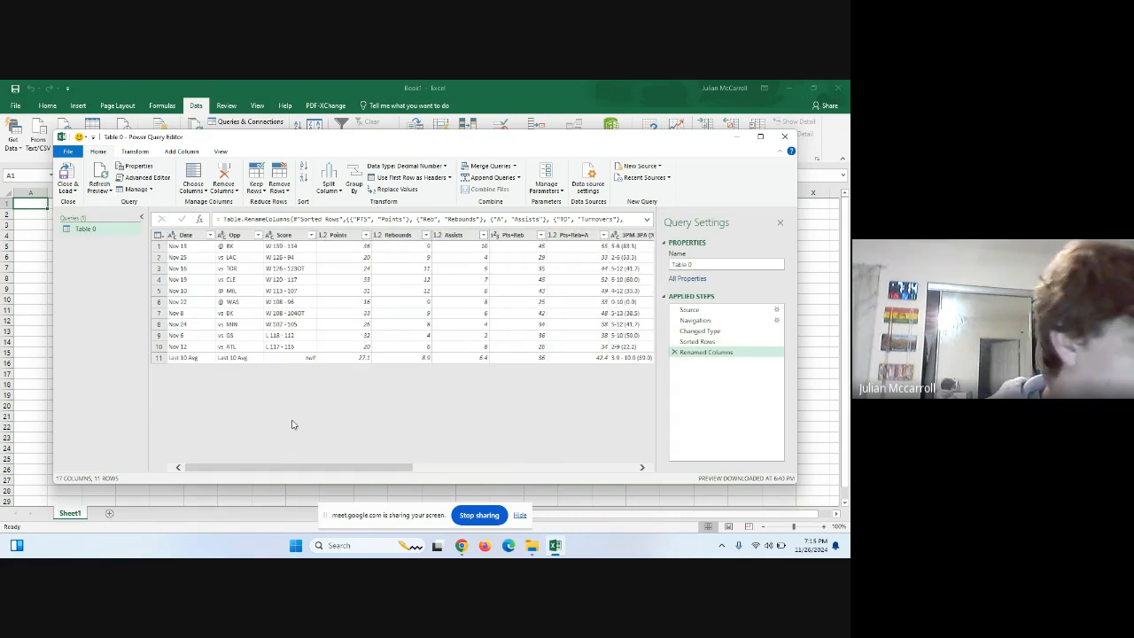
pyautogui.moveTo(401, 468); pyautogui.dragTo(524, 467)
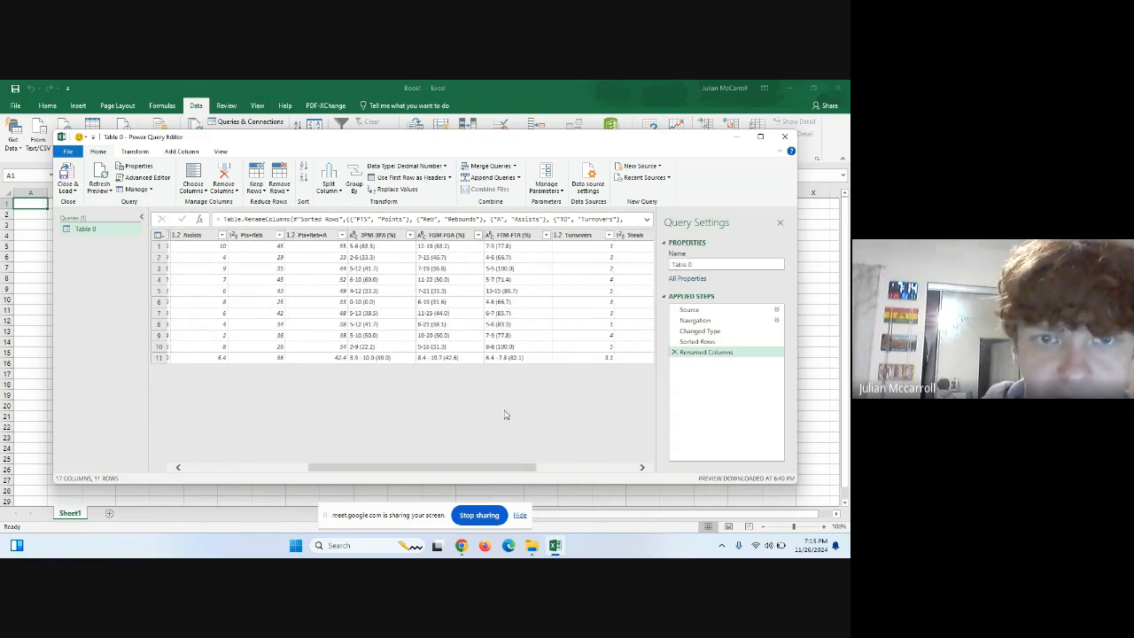
pyautogui.click(373, 236)
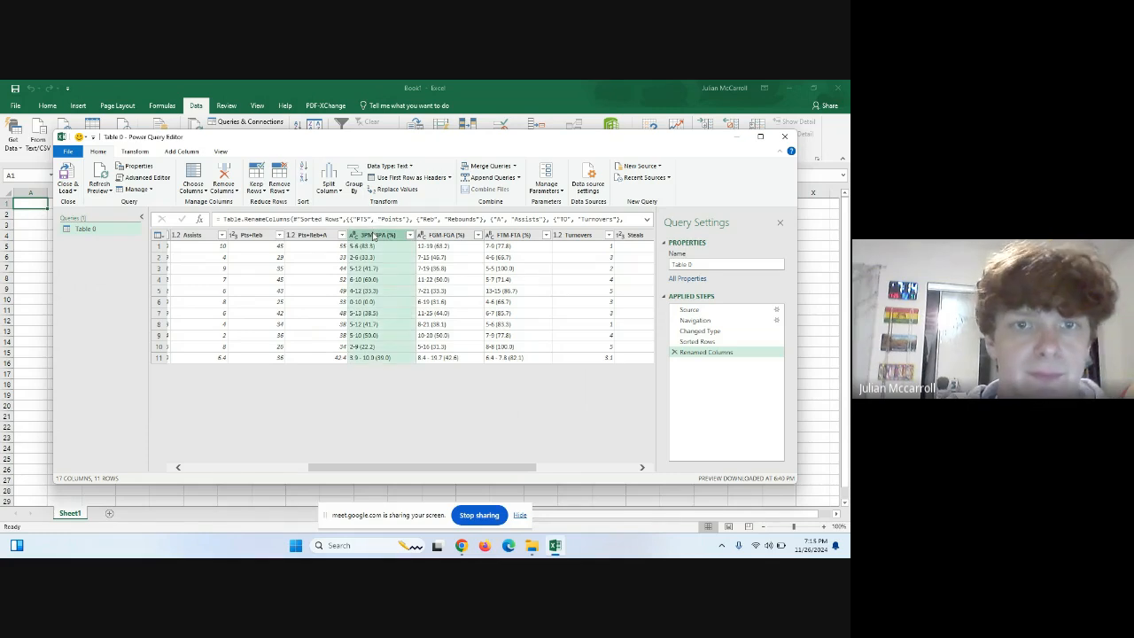
pyautogui.keyDown('shift'); pyautogui.click(508, 236); pyautogui.keyUp('shift')
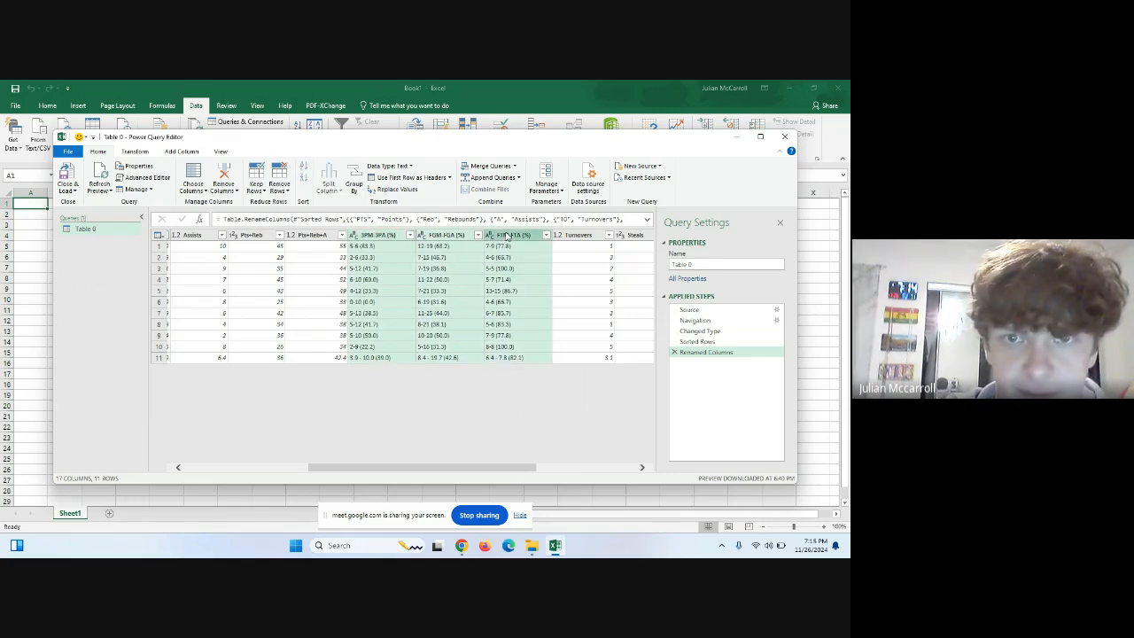
pyautogui.click(224, 174)
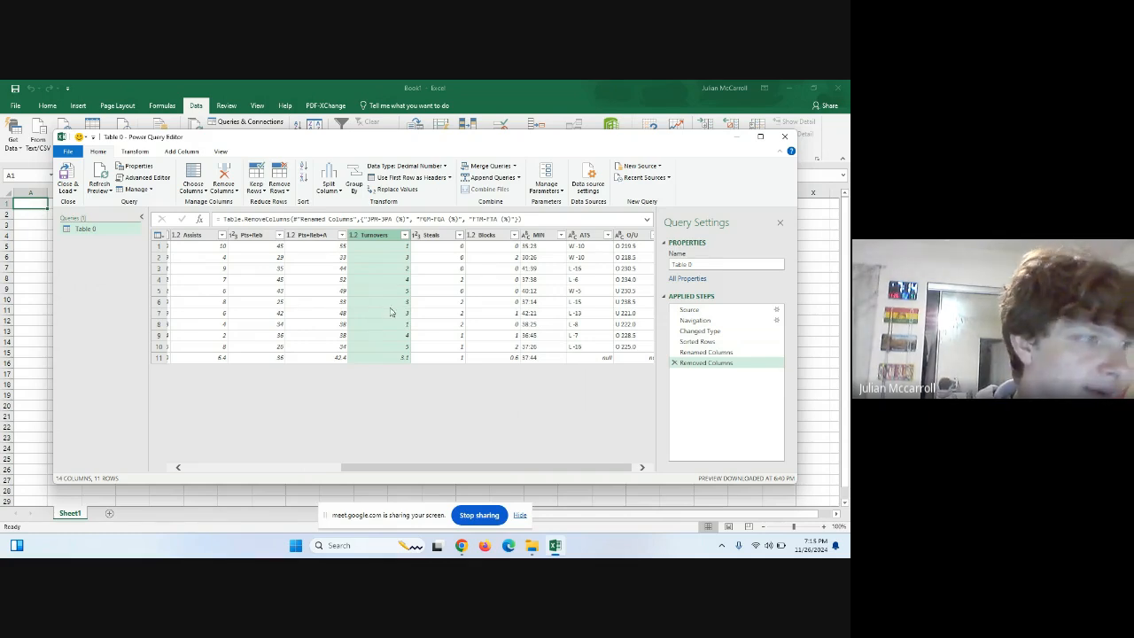
# - Start a new conditional column in the Table 0 query and name it Performance
pyautogui.hscroll(-5, 241, 257)
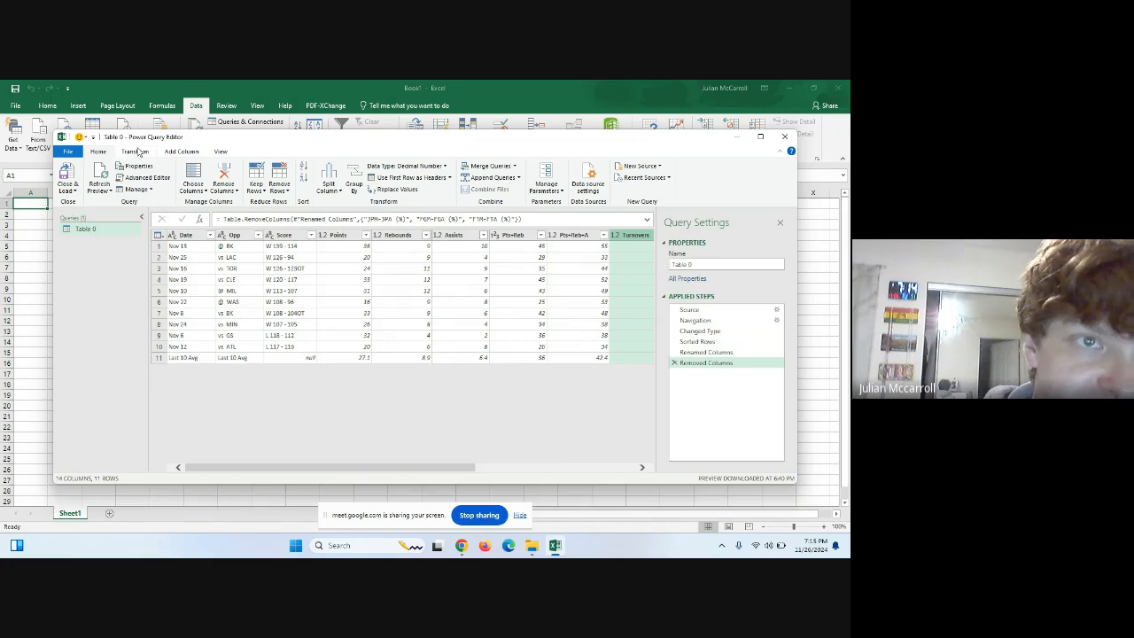
pyautogui.click(181, 151)
pyautogui.click(197, 166)
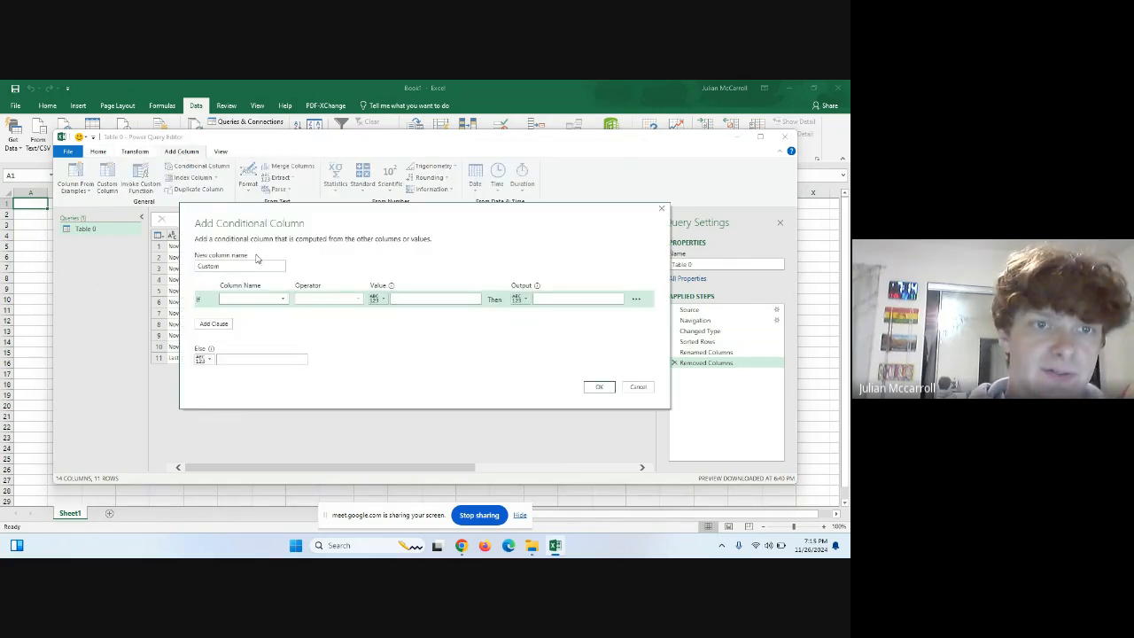
pyautogui.write('Pe')
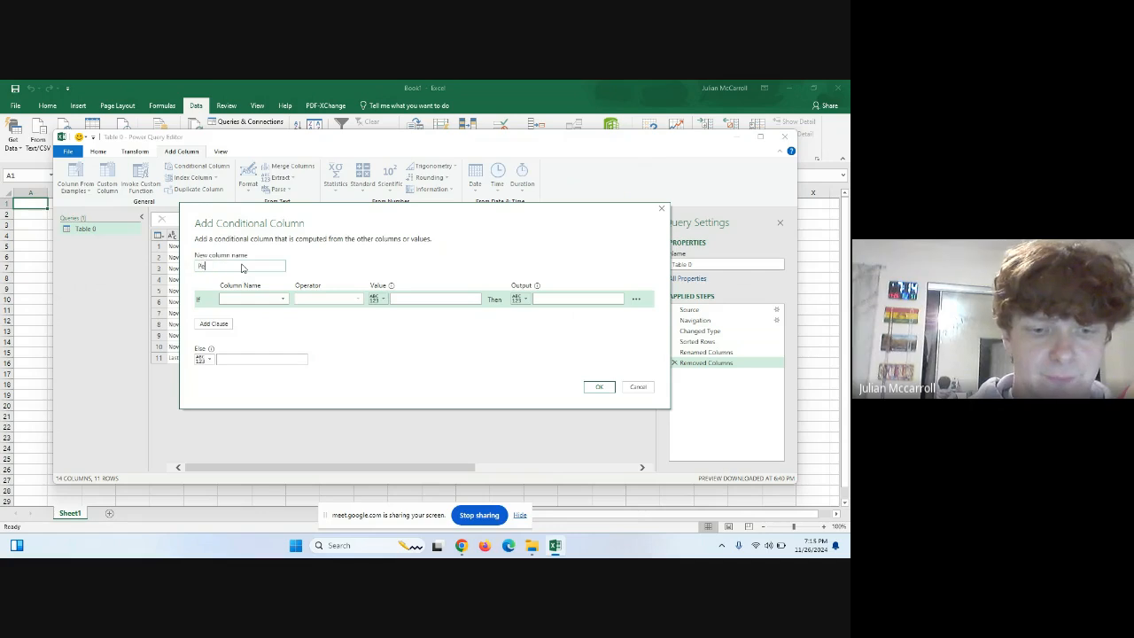
pyautogui.write('rformance')
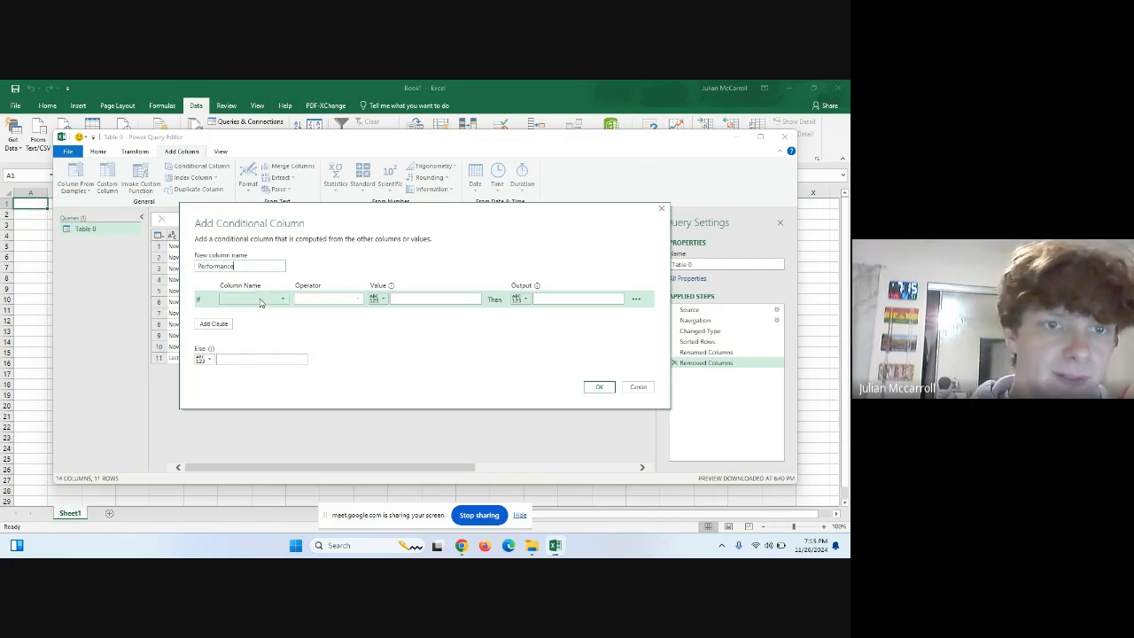
# - Define the condition so that Points is greater than 28 outputs High-Scoring
pyautogui.click(262, 299)
pyautogui.click(251, 346)
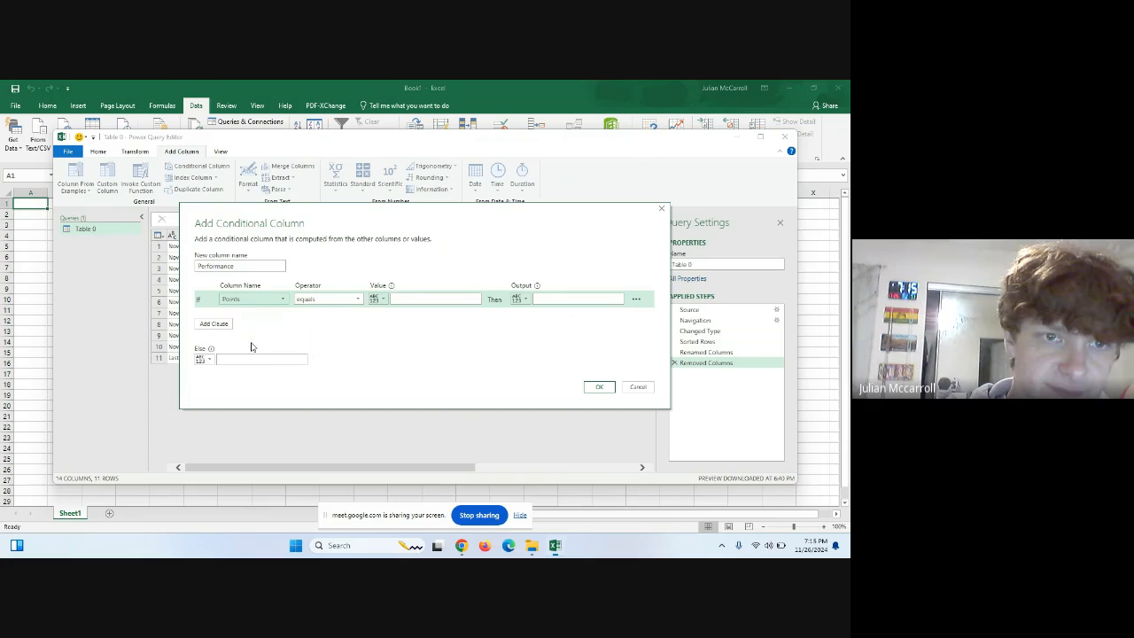
pyautogui.click(321, 300)
pyautogui.click(324, 333)
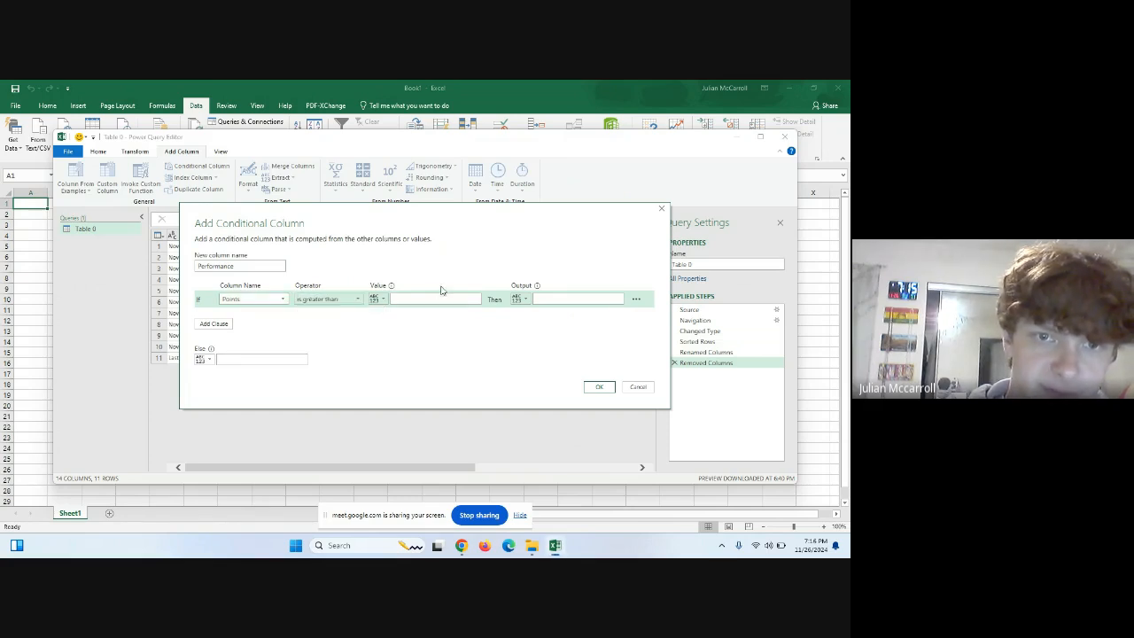
pyautogui.click(428, 300)
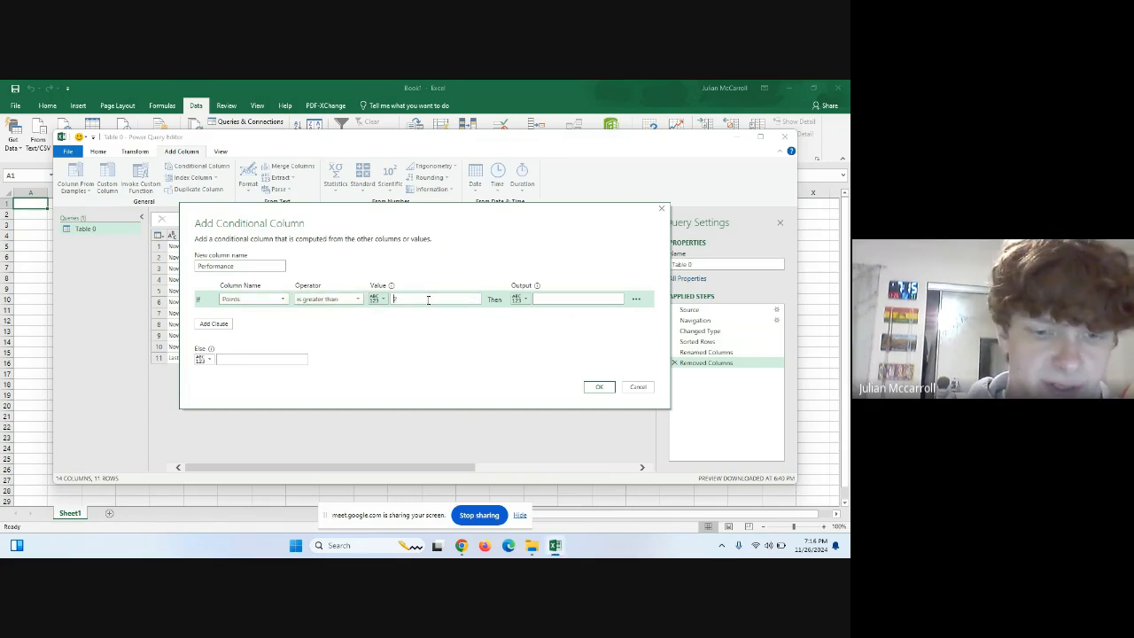
pyautogui.write('28')
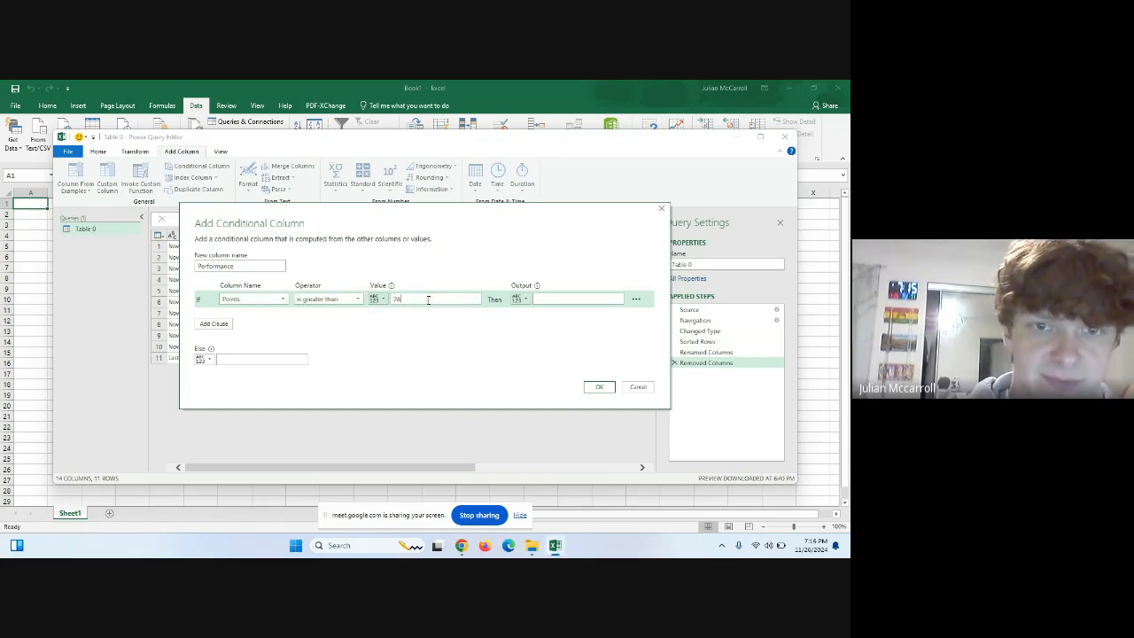
pyautogui.click(560, 298)
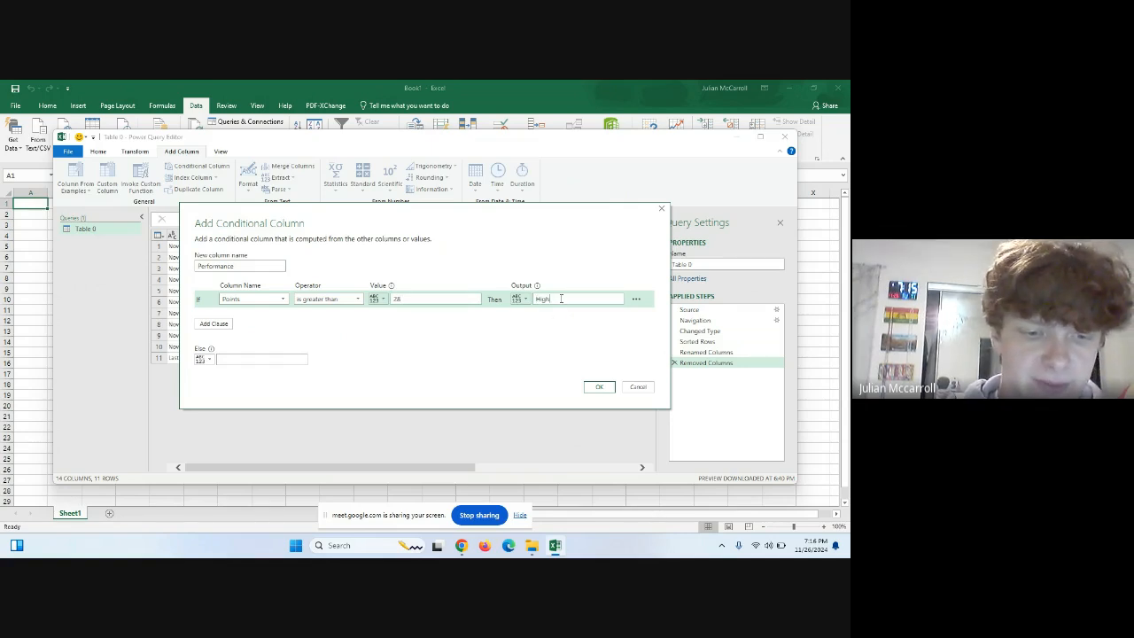
pyautogui.write('High Sc')
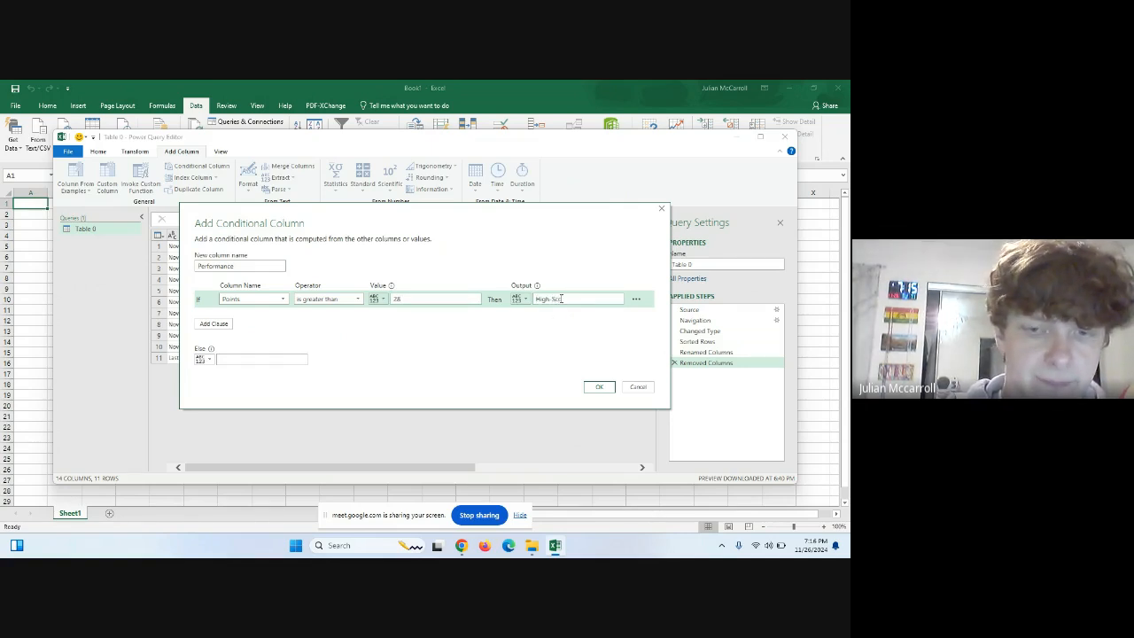
pyautogui.write('oring')
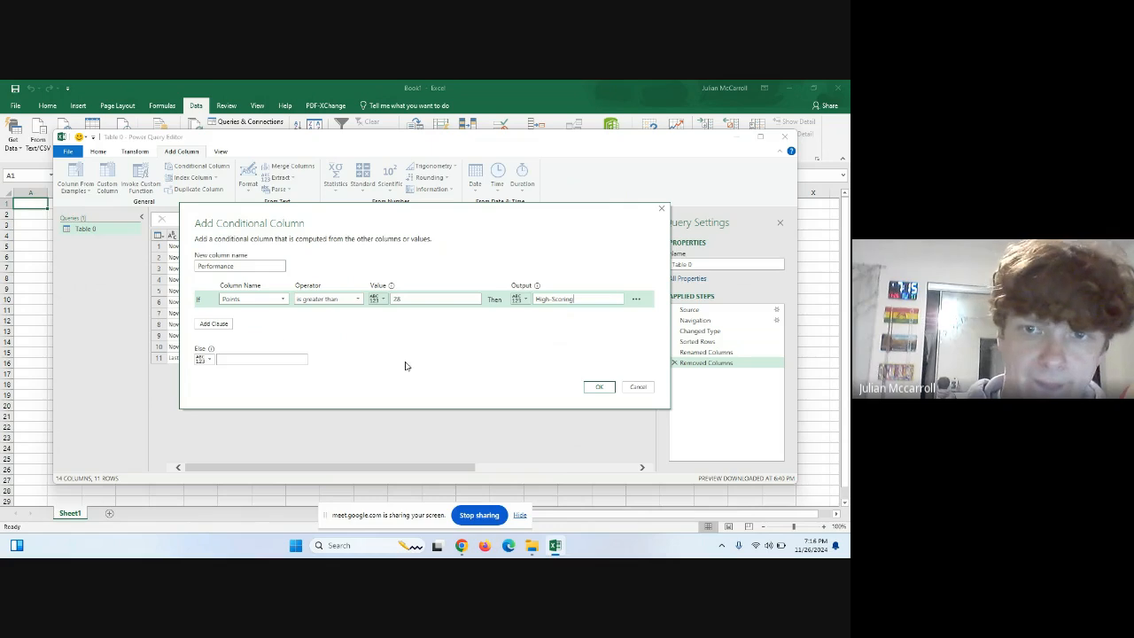
# - Set the else output to Low-Scoring and create the conditional column
pyautogui.click(256, 359)
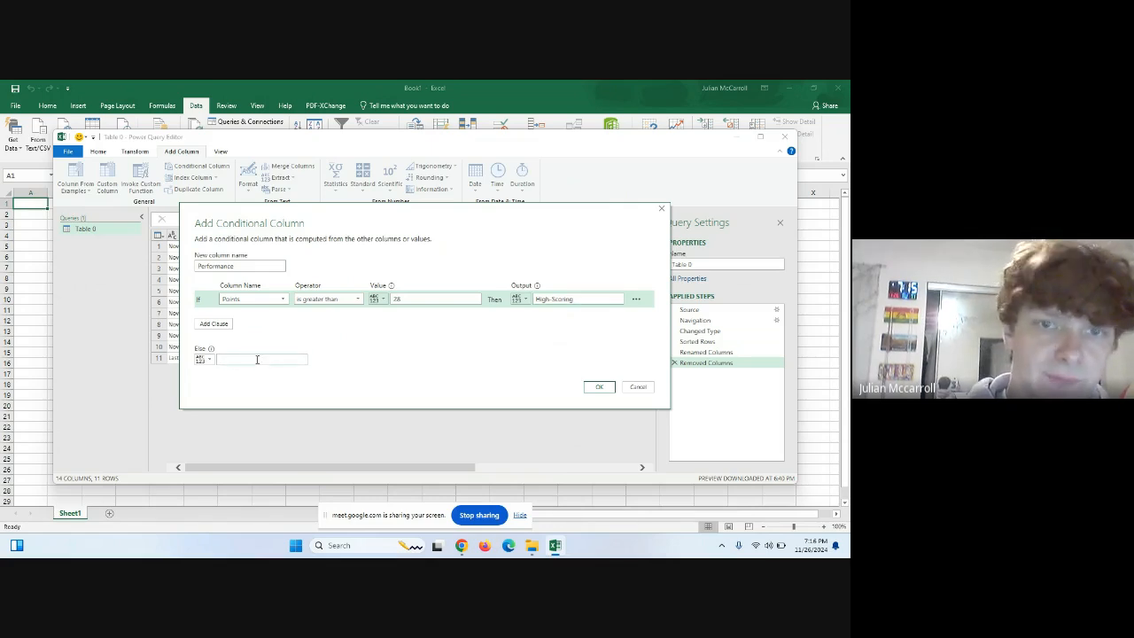
pyautogui.write('Low-Scoring')
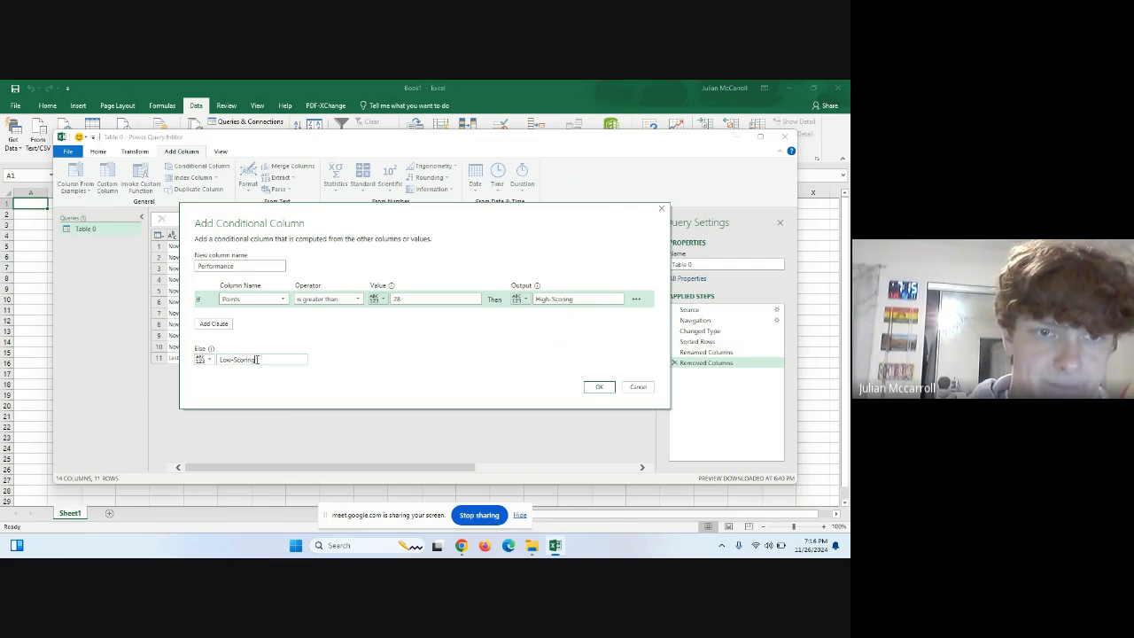
pyautogui.click(600, 387)
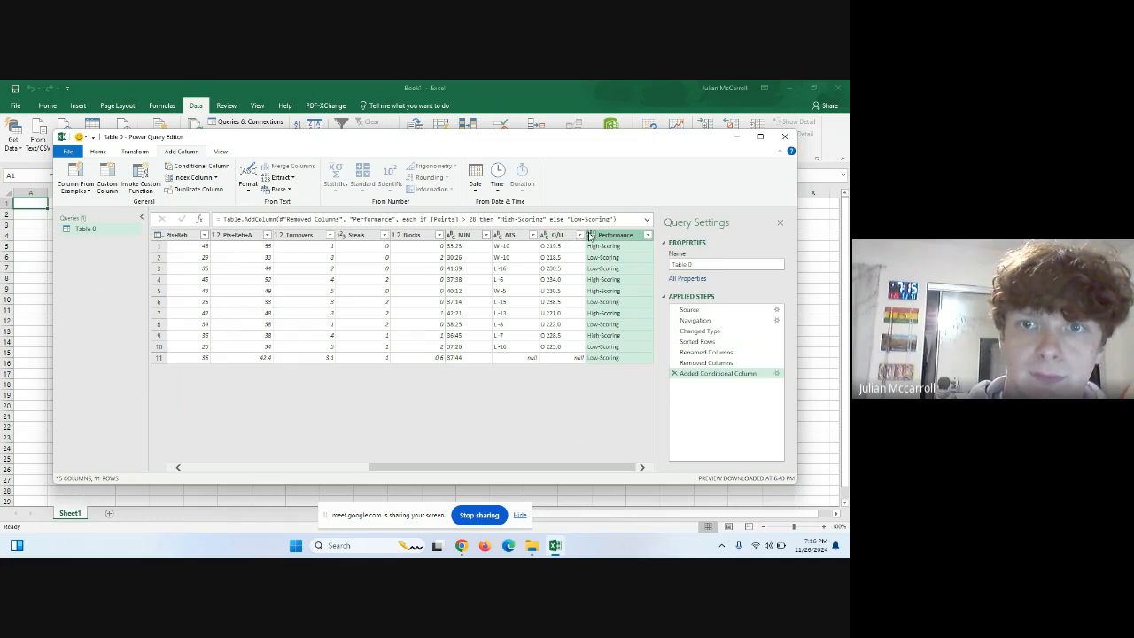
# - Move the Performance column between Score and Points, and load the query into the workbook
pyautogui.moveTo(590, 235); pyautogui.dragTo(293, 265)
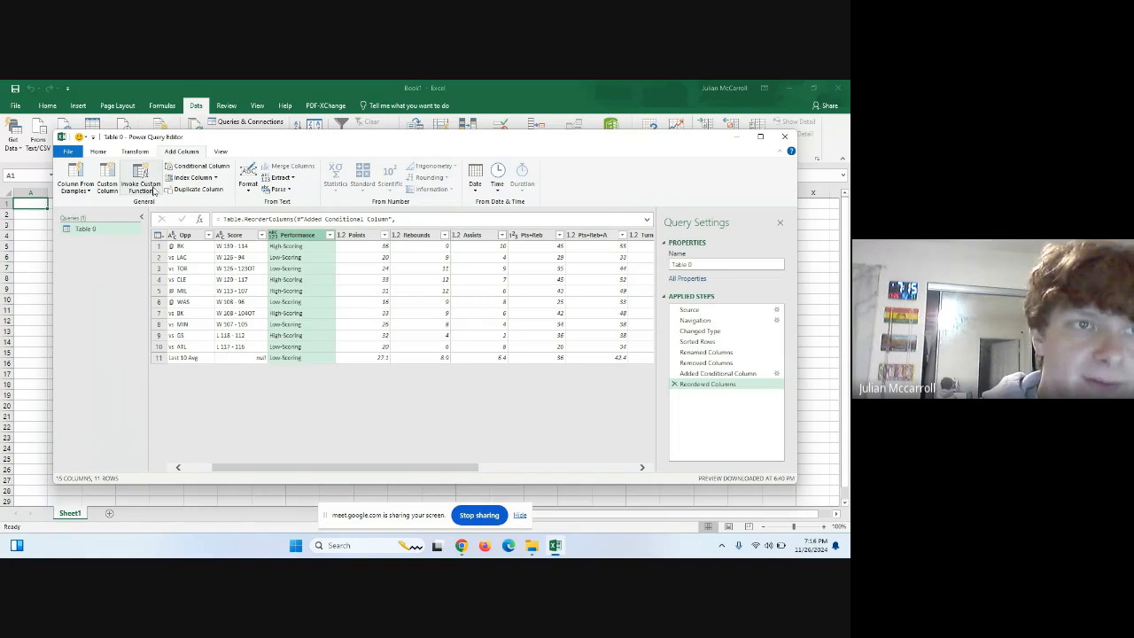
pyautogui.click(98, 151)
pyautogui.click(63, 170)
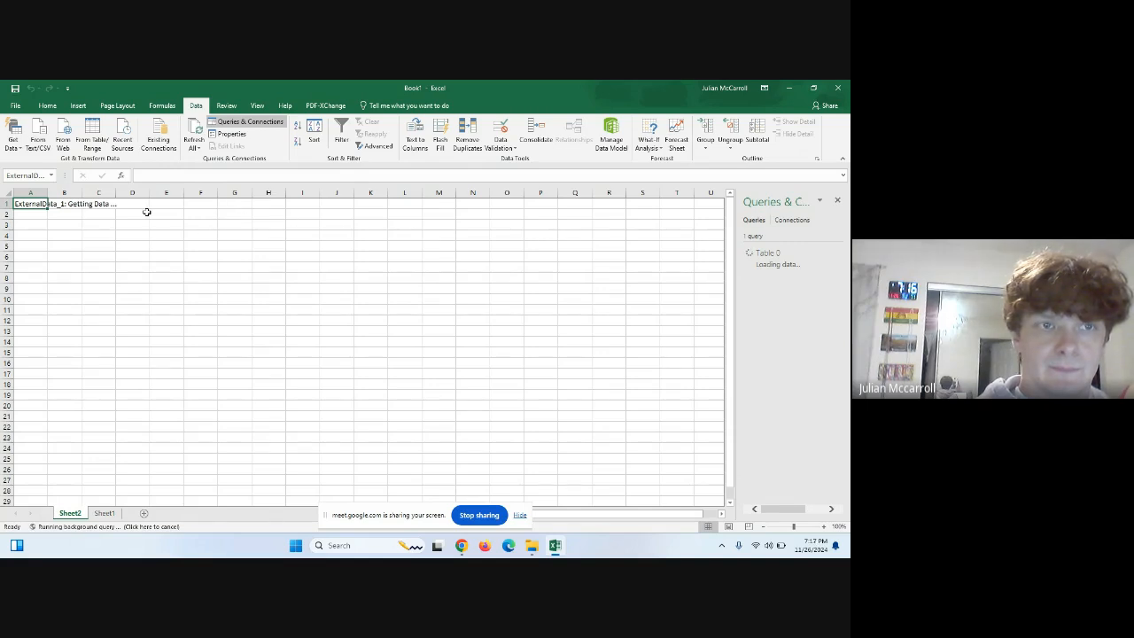
pyautogui.click(31, 203)
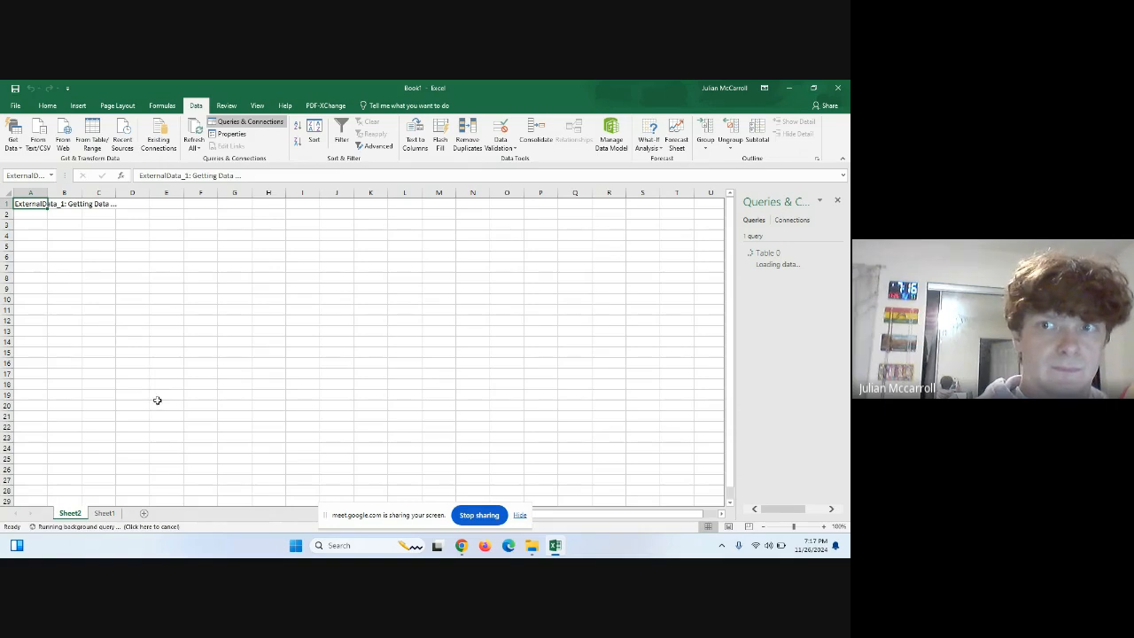
pyautogui.click(105, 513)
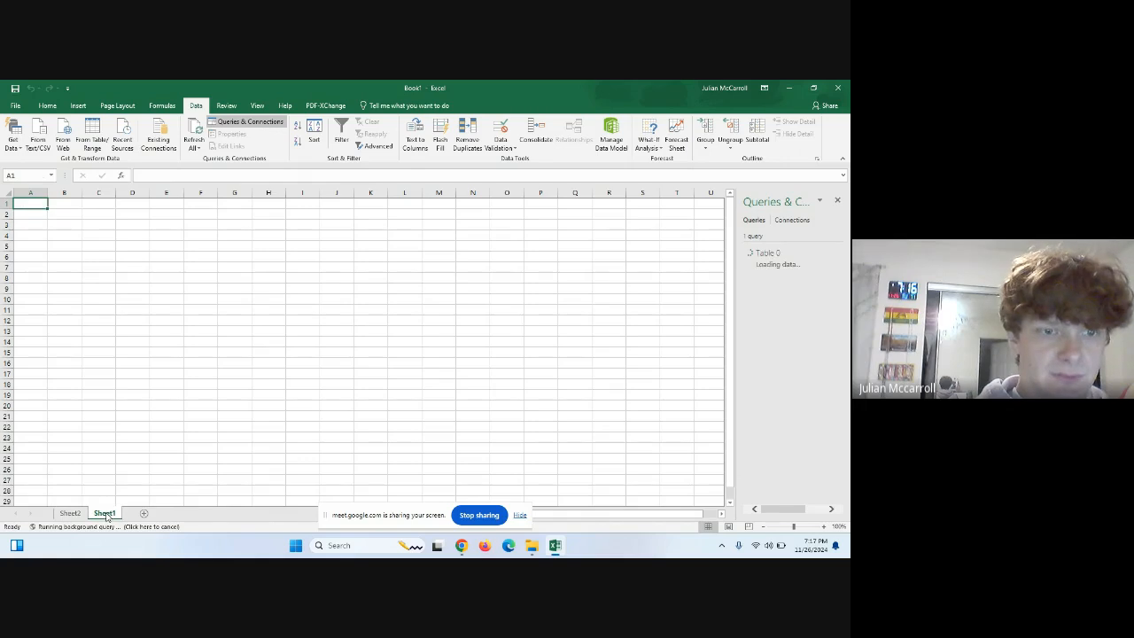
pyautogui.click(74, 514)
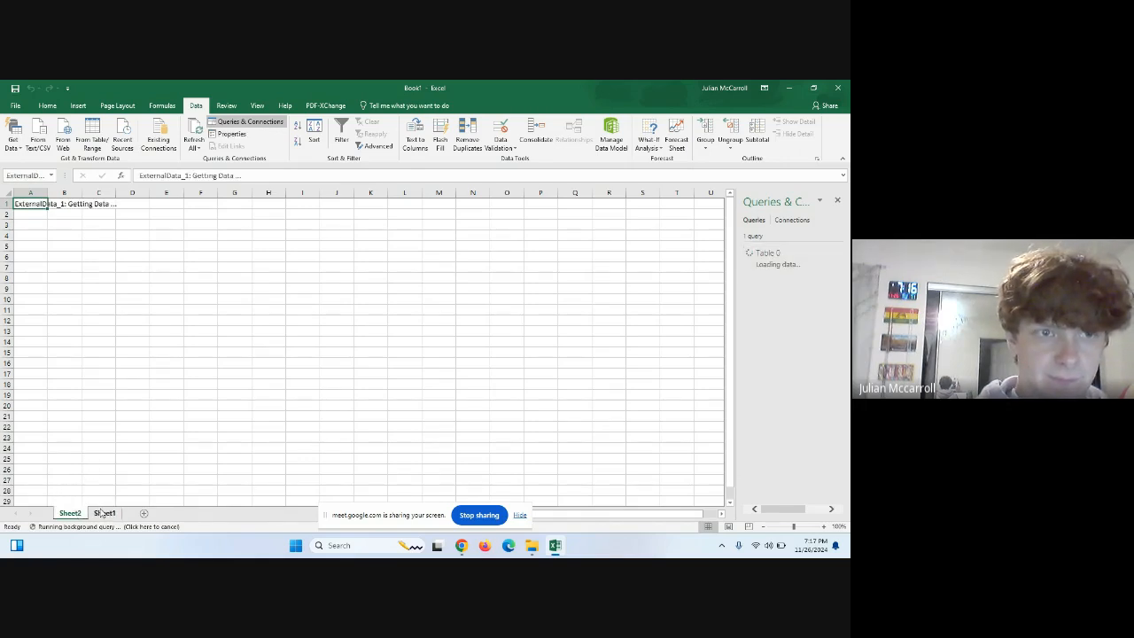
# - From Sheet1, import data from the Homework Scores workbook in the PQ Assignment folder on the Desktop
pyautogui.click(104, 513)
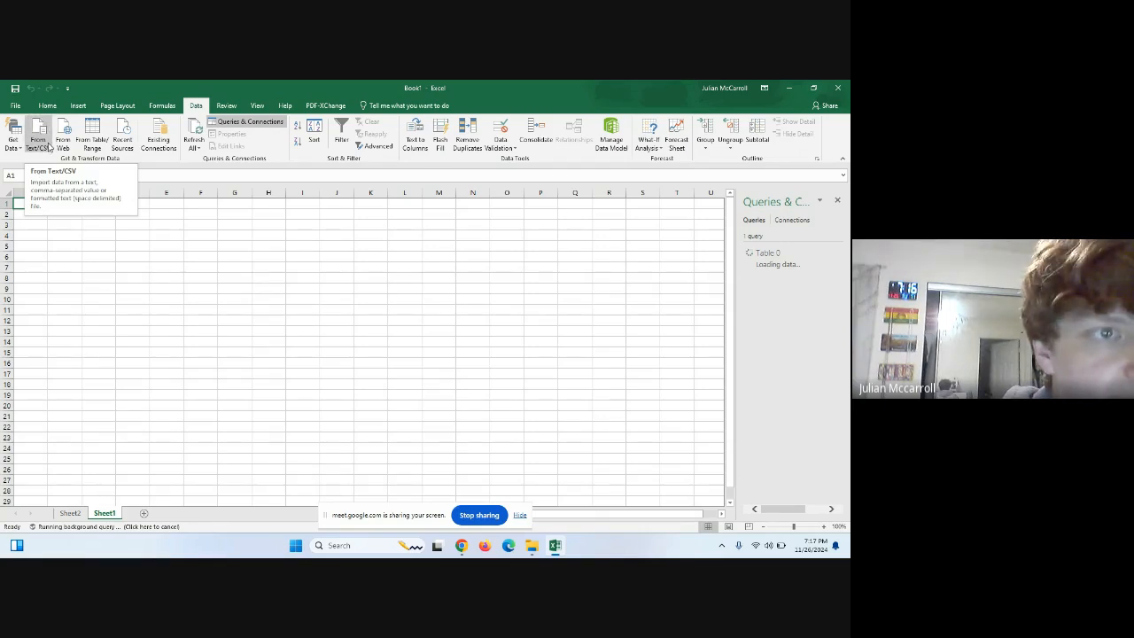
pyautogui.click(13, 134)
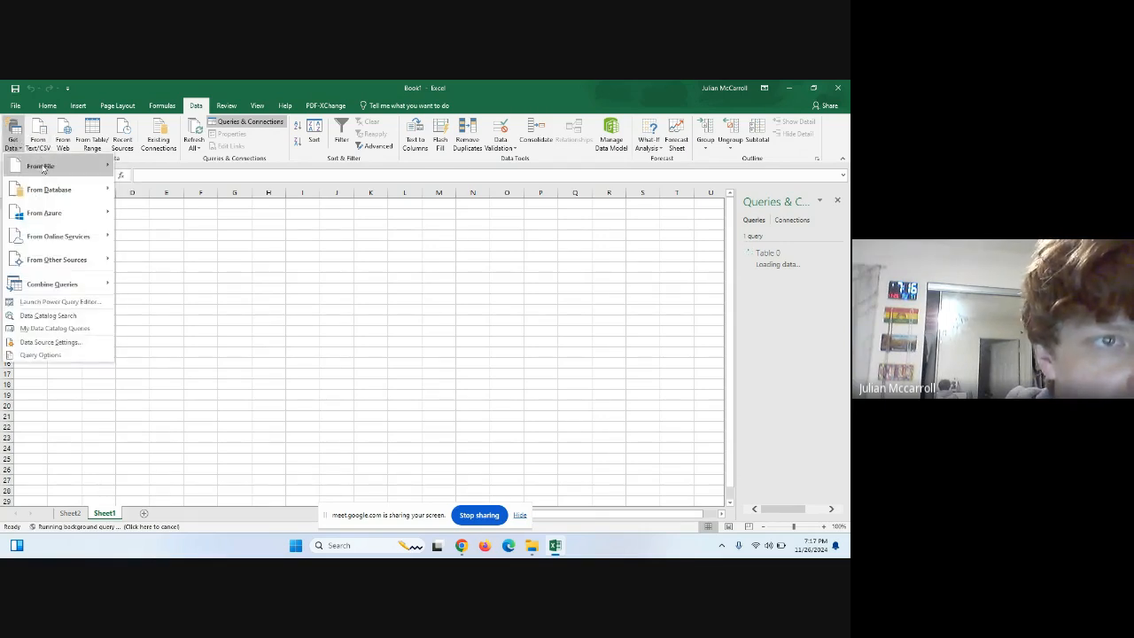
pyautogui.moveTo(42, 168)
pyautogui.click(128, 169)
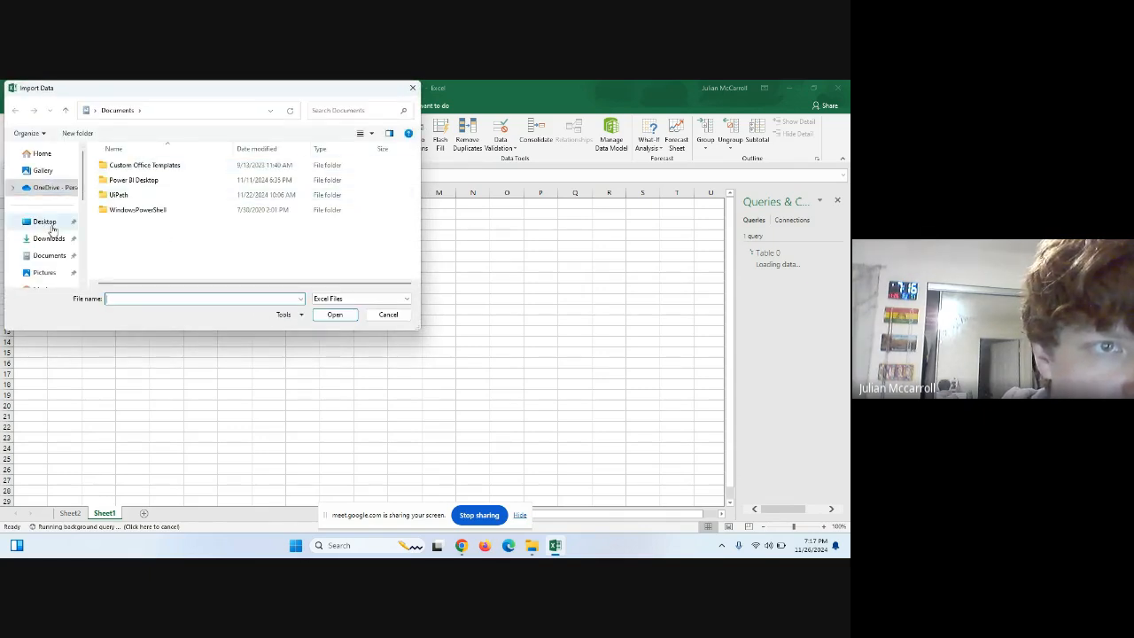
pyautogui.click(46, 222)
pyautogui.doubleClick(133, 166)
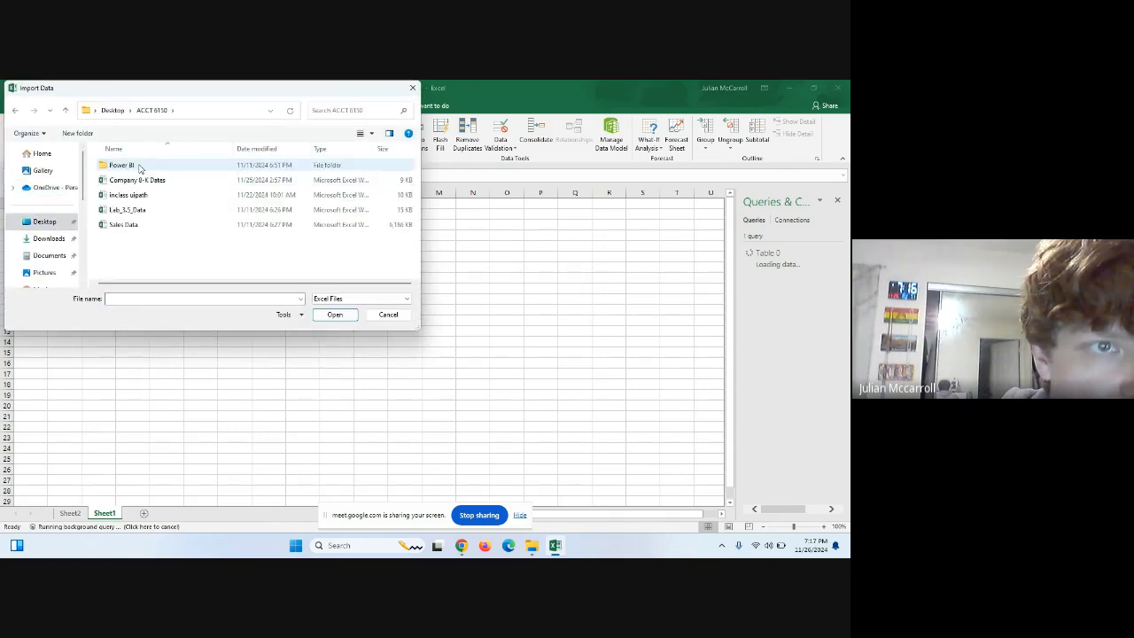
pyautogui.click(112, 109)
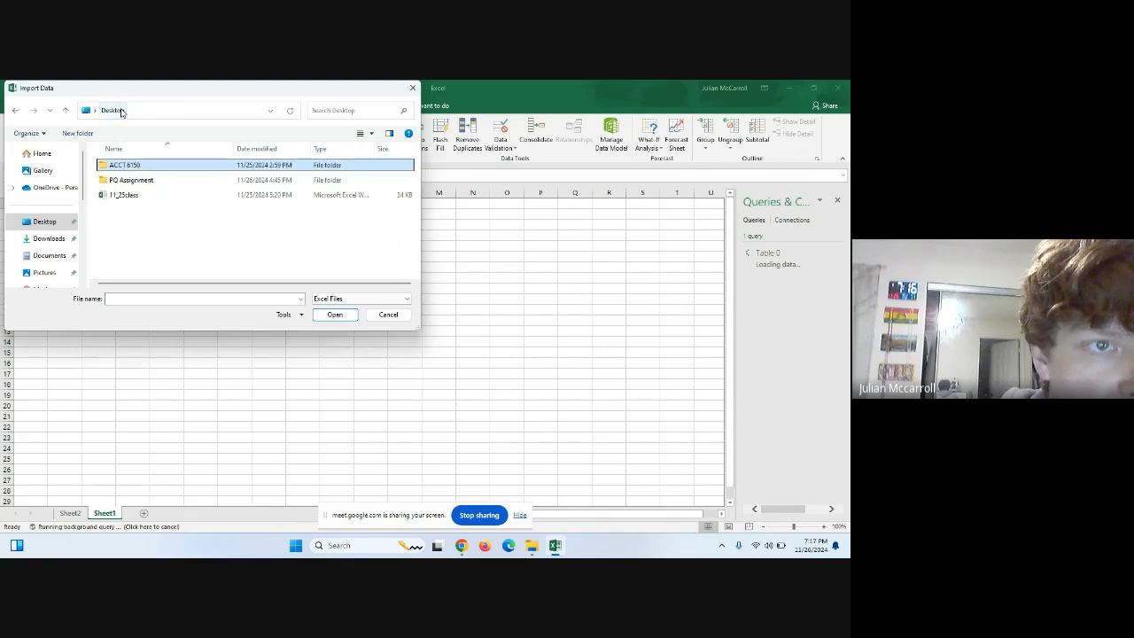
pyautogui.doubleClick(132, 180)
pyautogui.click(146, 165)
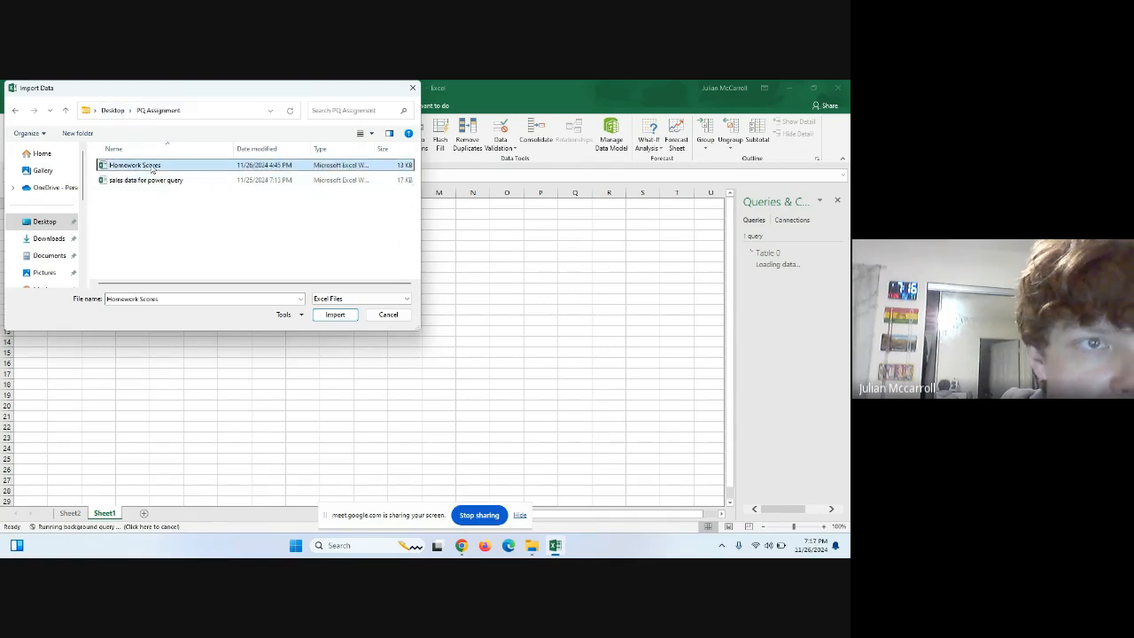
pyautogui.click(334, 315)
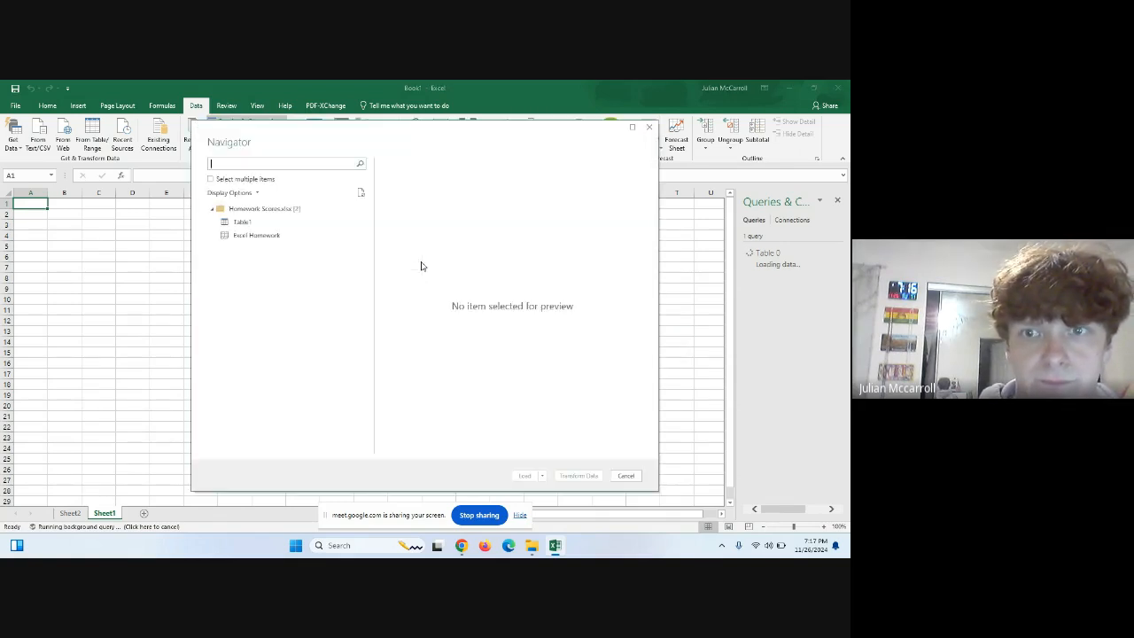
# - Choose the Excel Homework sheet as the source, open it for transformation and look through its rows
pyautogui.click(257, 241)
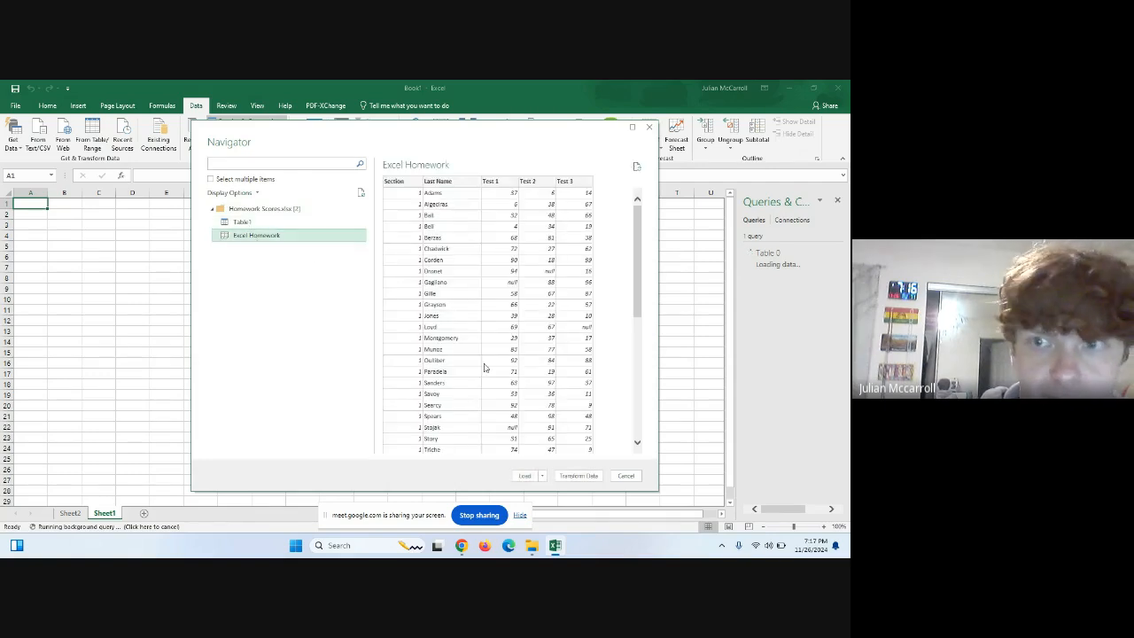
pyautogui.click(590, 475)
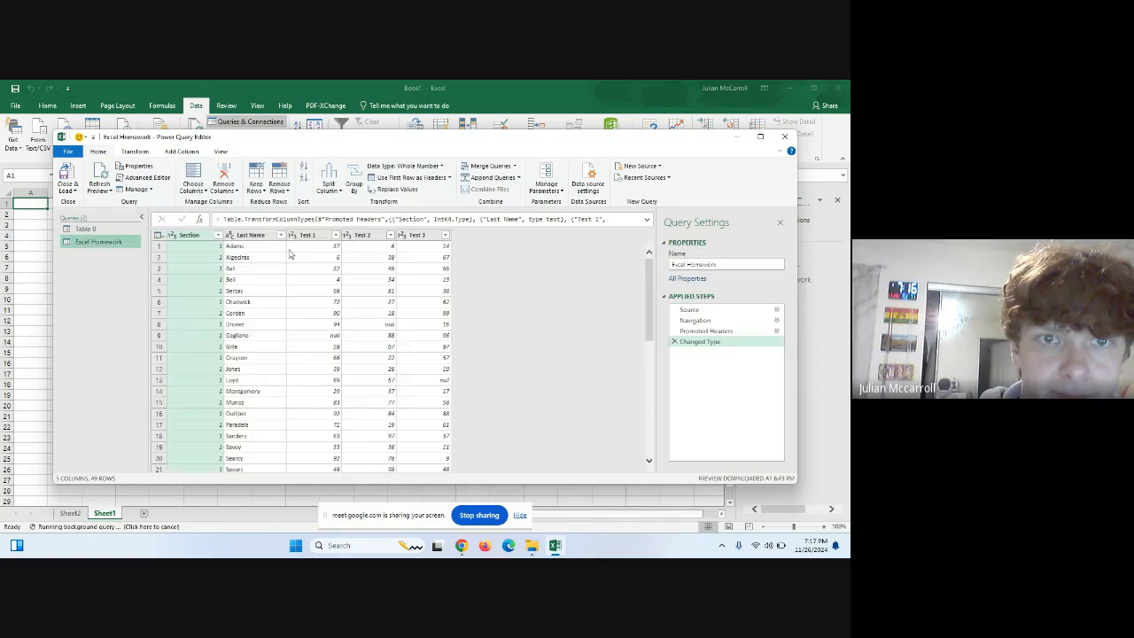
pyautogui.scroll(-5, 383, 315)
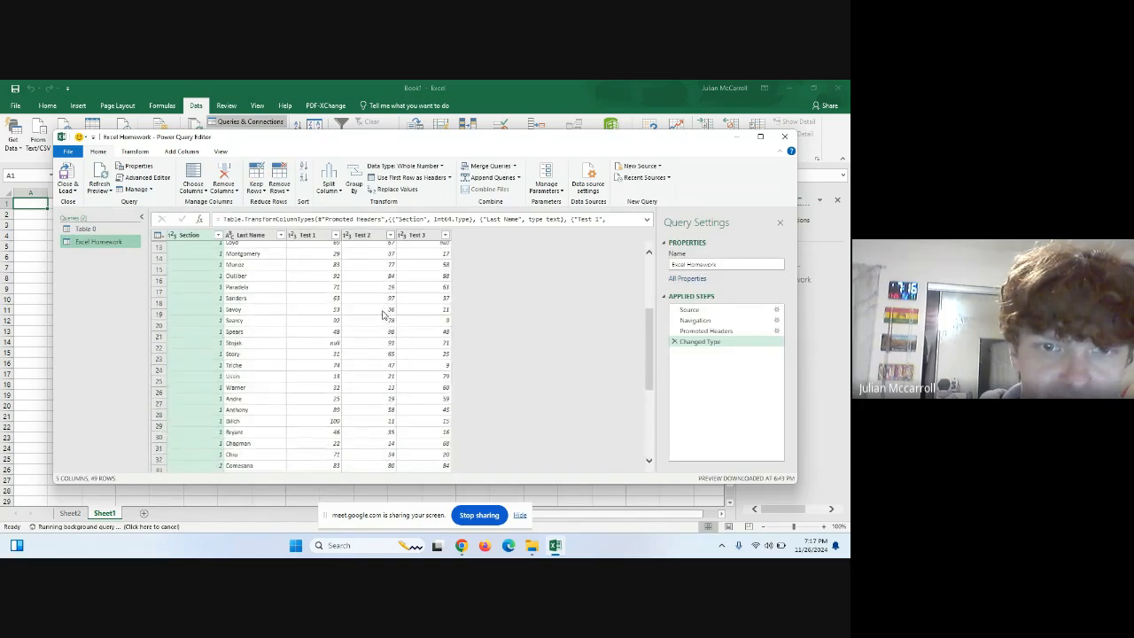
pyautogui.scroll(5, 384, 315)
# - Replace null values with 0 in the Test 1, Test 2 and Test 3 columns
pyautogui.click(305, 238)
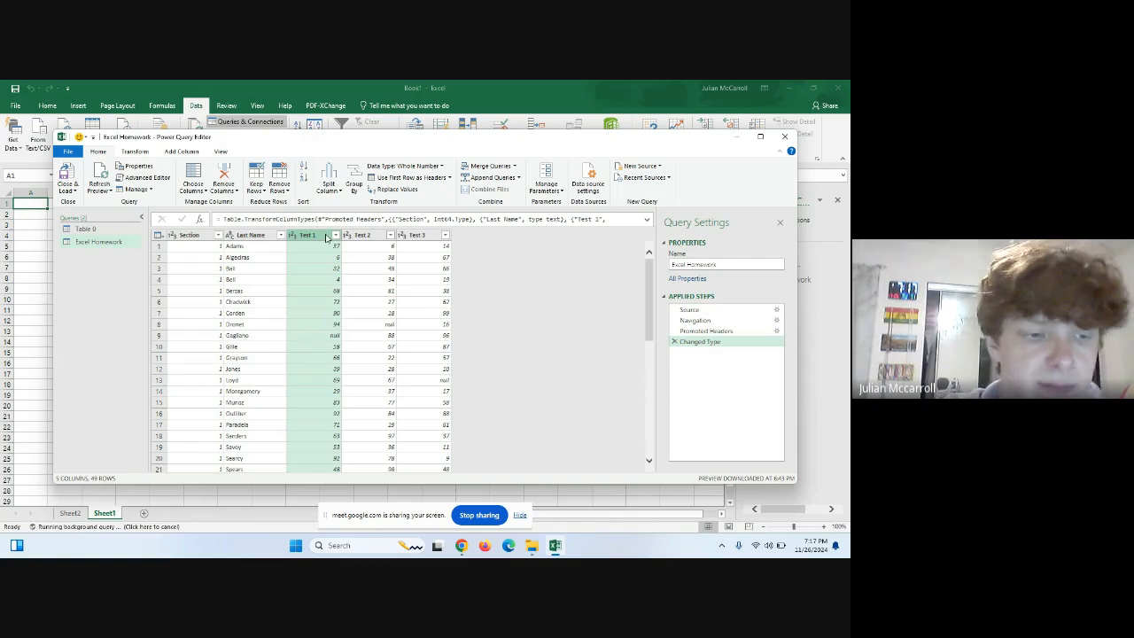
pyautogui.keyDown('shift'); pyautogui.click(428, 236); pyautogui.keyUp('shift')
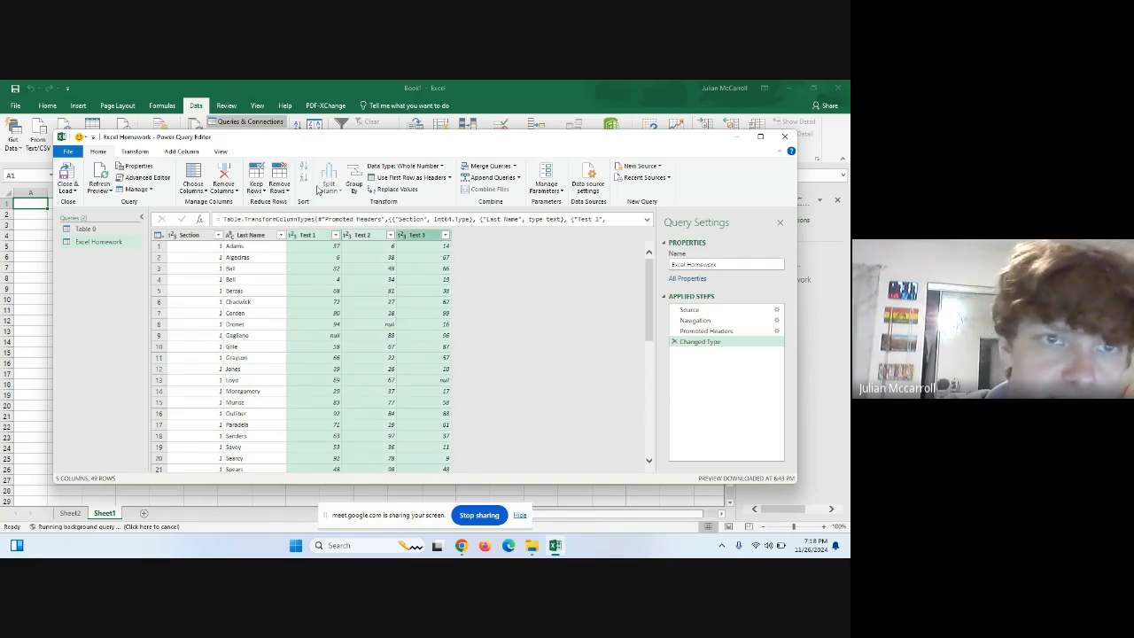
pyautogui.click(405, 190)
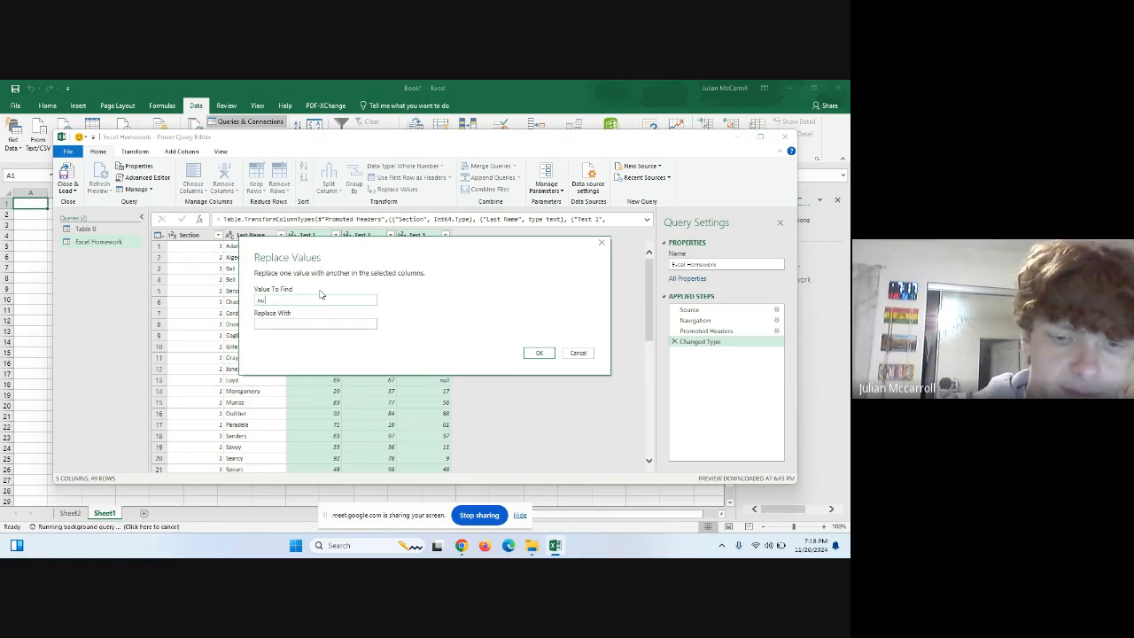
pyautogui.click(281, 325)
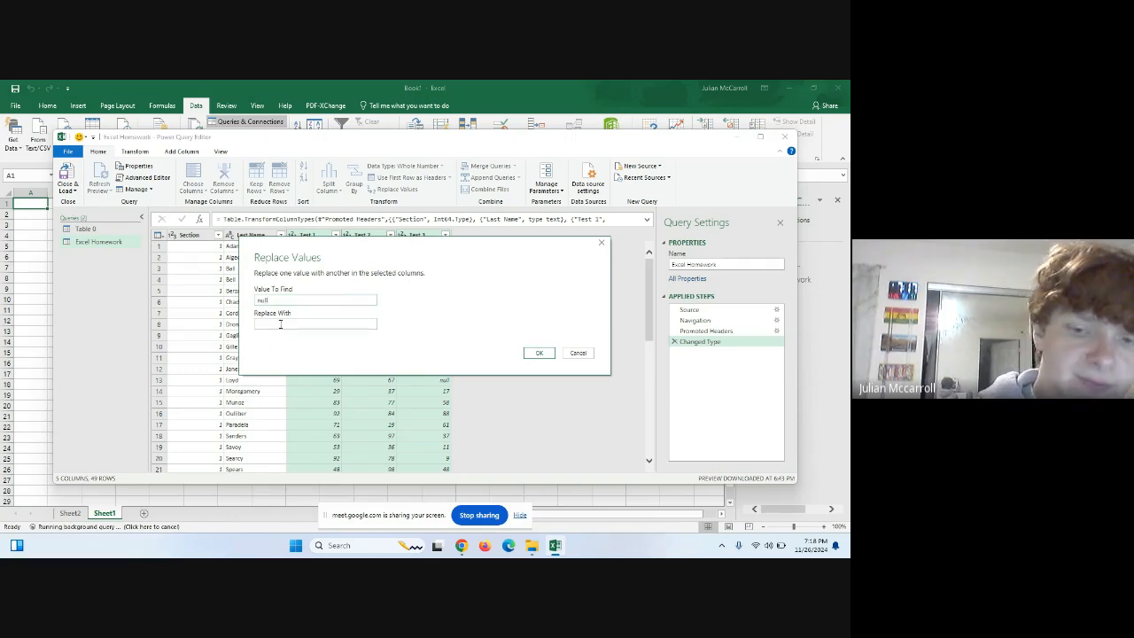
pyautogui.click(538, 352)
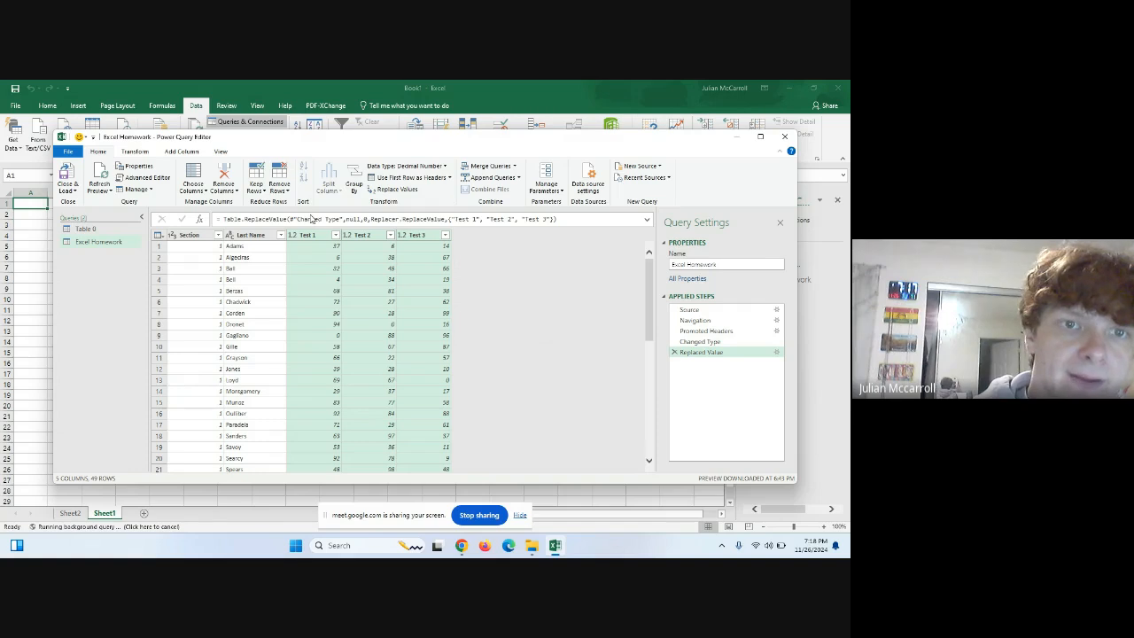
# - Add a custom column named Total Score with the formula [Test 1]+[Test 2]+[Test 3]
pyautogui.click(420, 236)
pyautogui.click(182, 151)
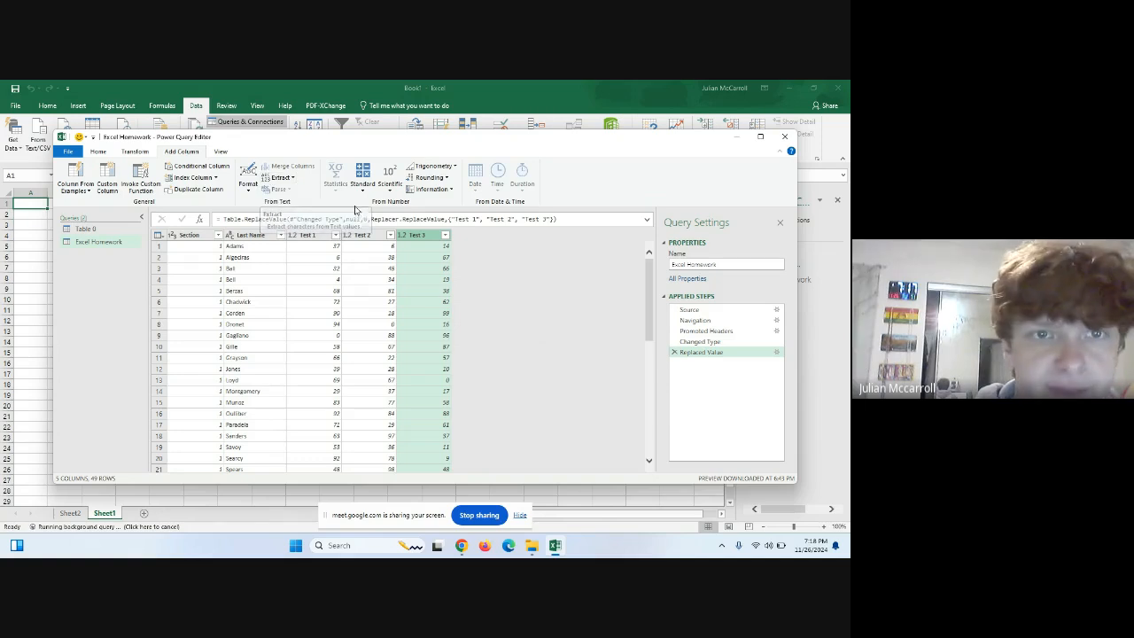
pyautogui.click(108, 181)
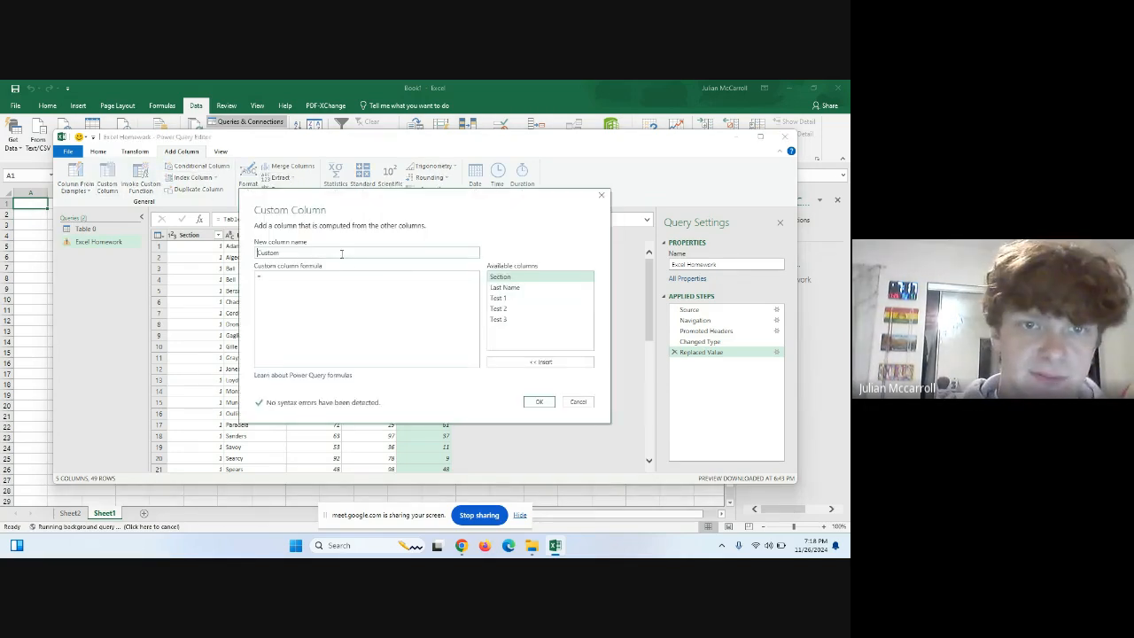
pyautogui.doubleClick(341, 255)
pyautogui.write('Iotal')
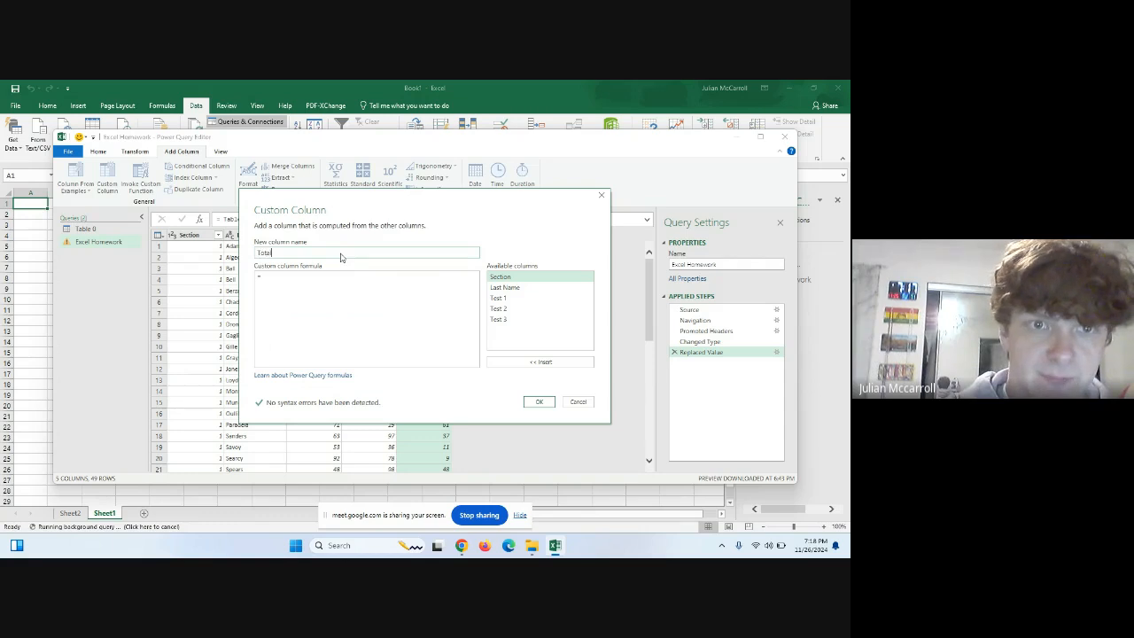
pyautogui.write(' Score')
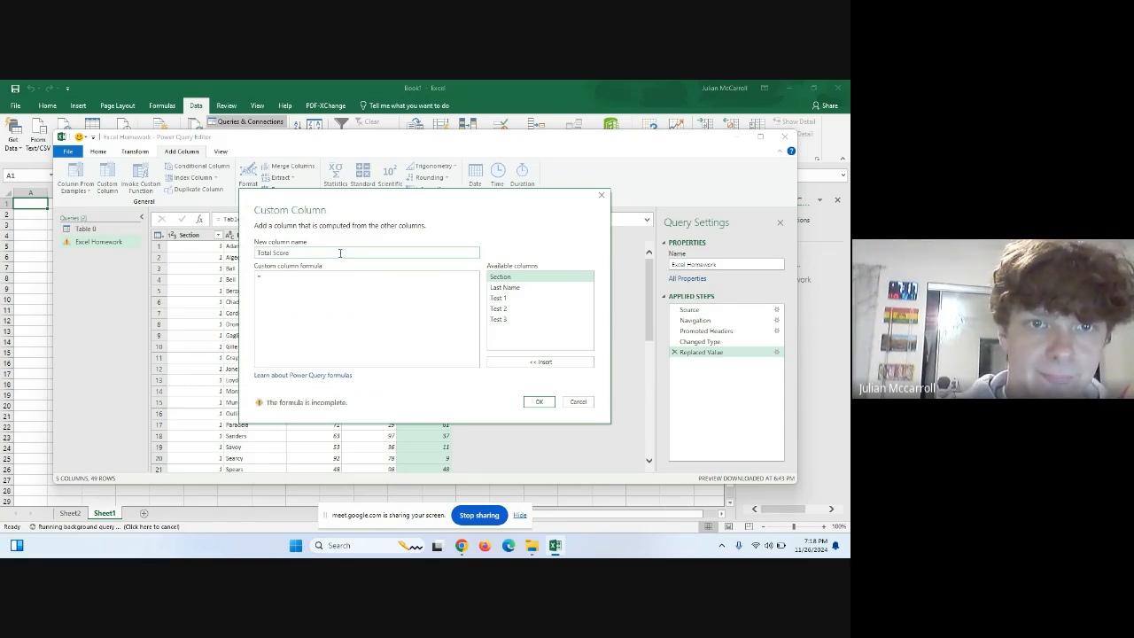
pyautogui.doubleClick(501, 298)
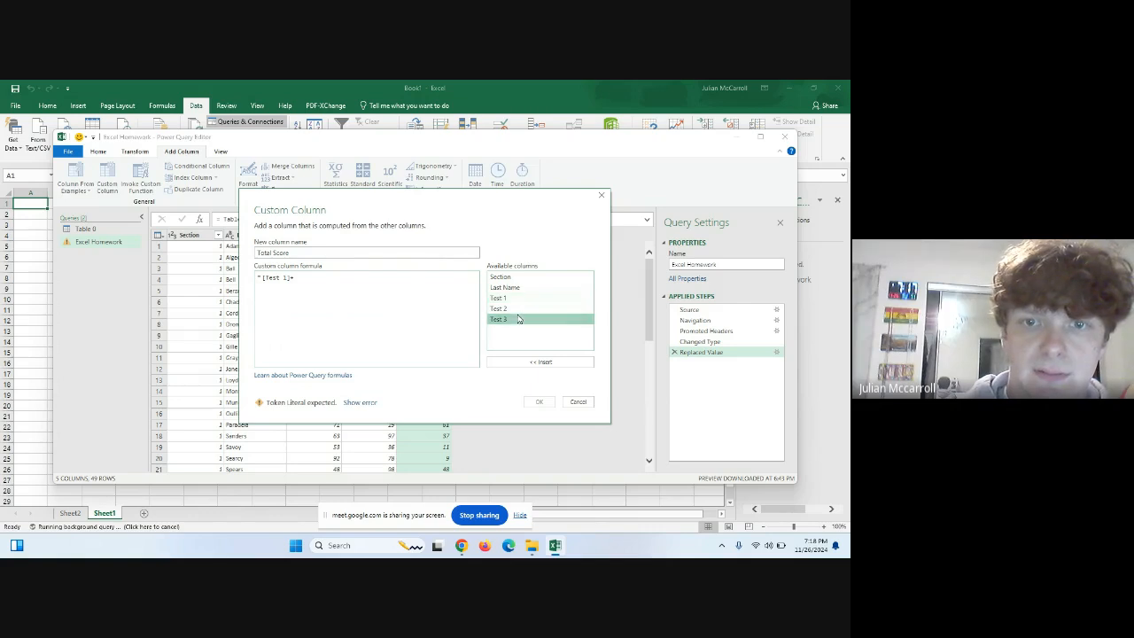
pyautogui.doubleClick(508, 308)
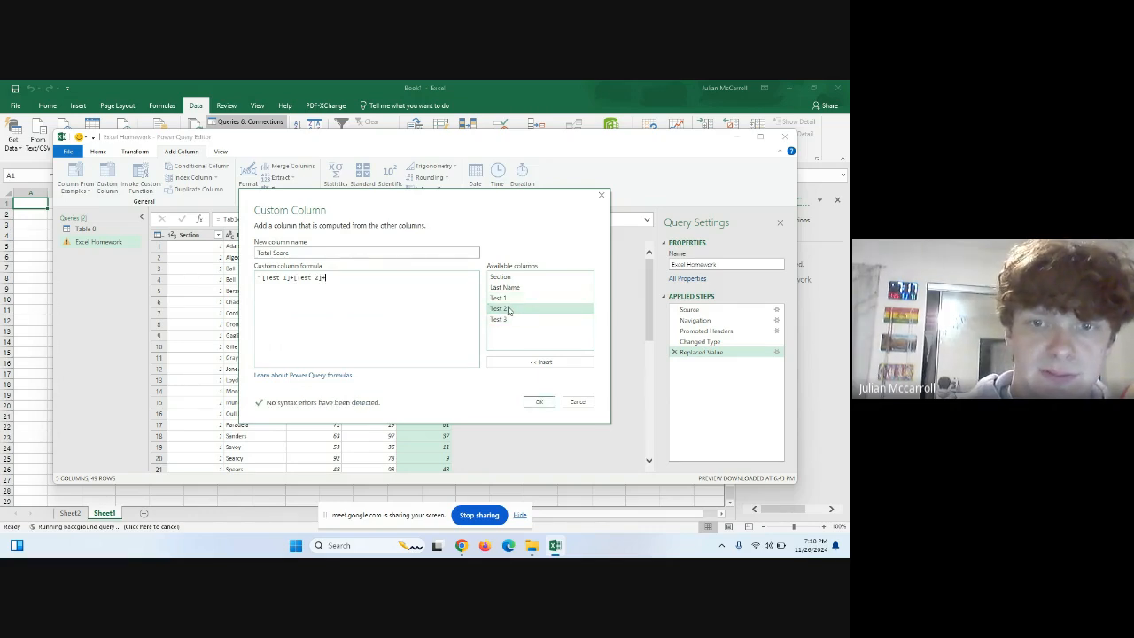
pyautogui.doubleClick(510, 319)
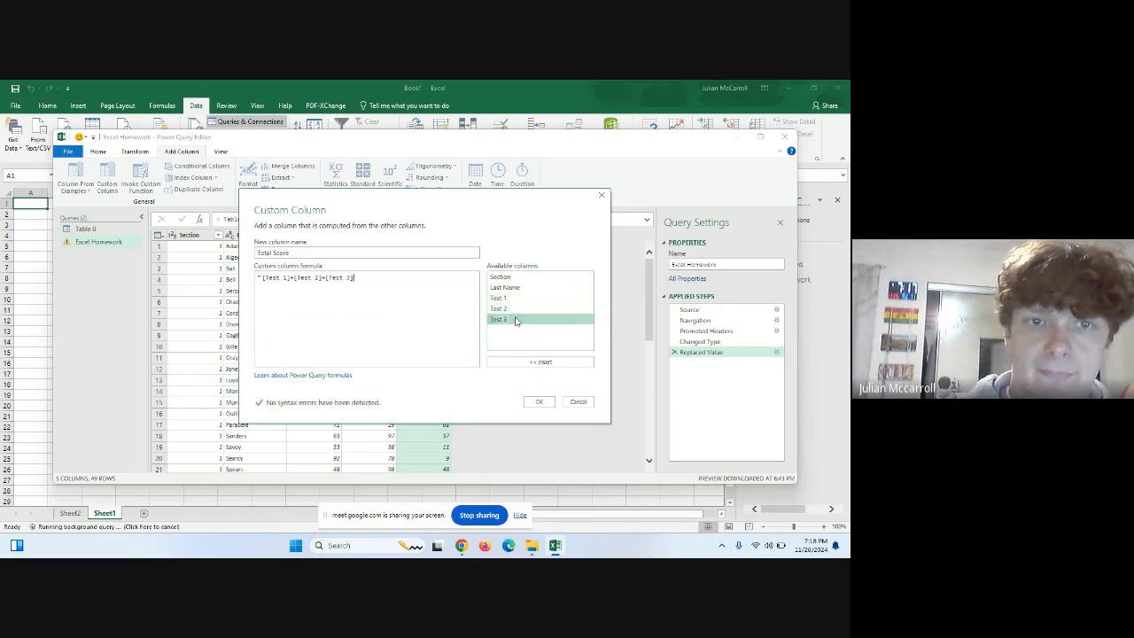
pyautogui.click(537, 403)
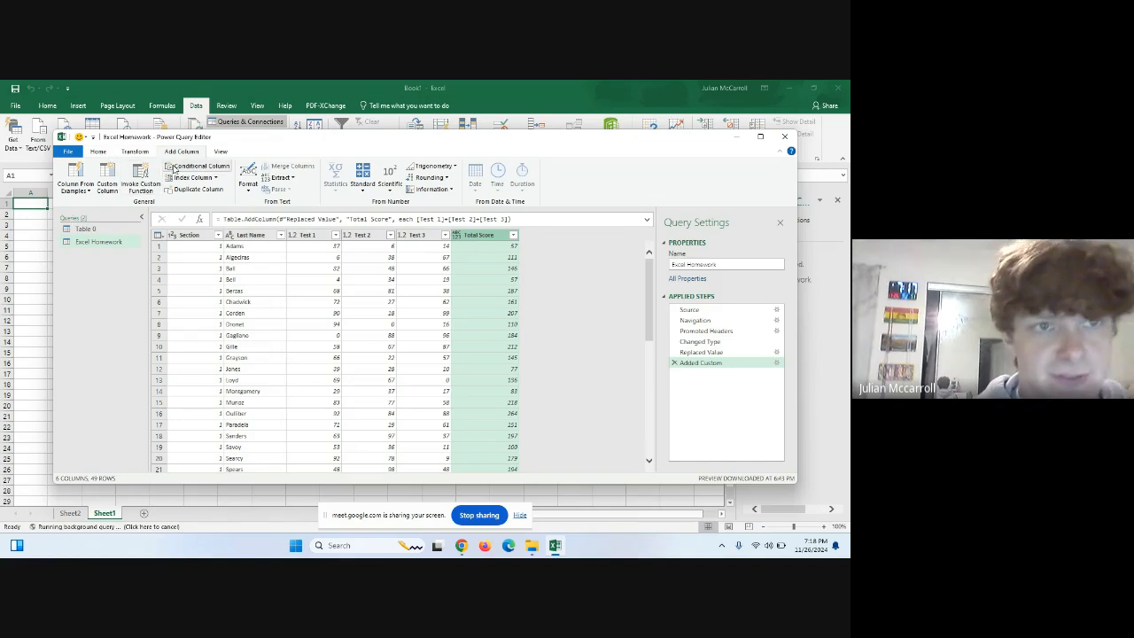
# - Add a custom column named Final Grade with the formula [Total Score]/300 and set its data type to Percentage
pyautogui.click(113, 178)
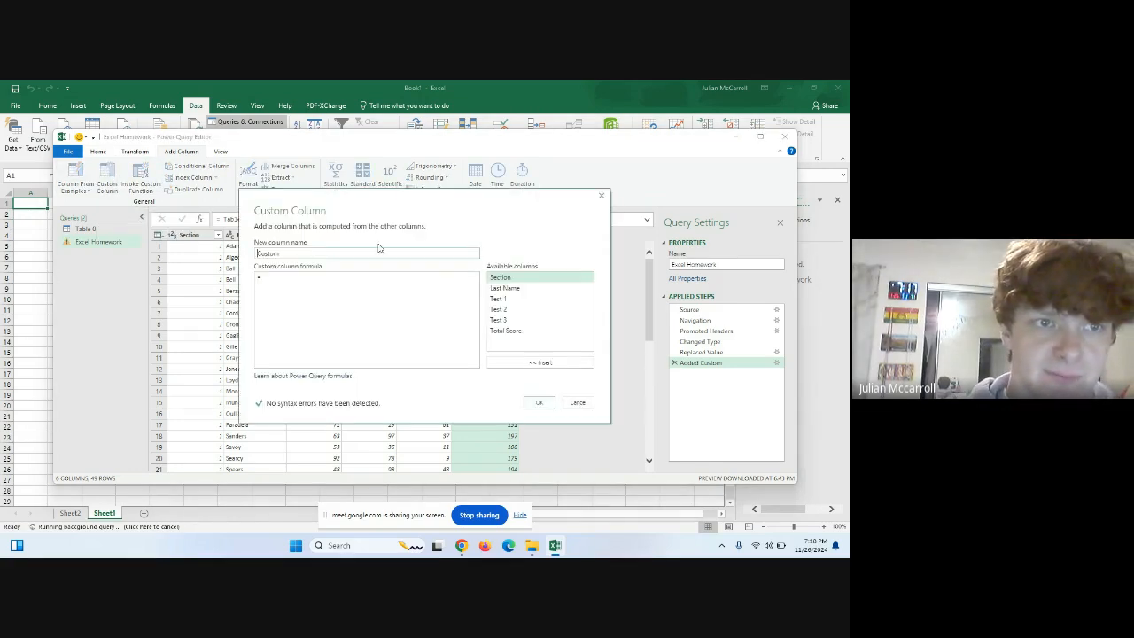
pyautogui.doubleClick(313, 253)
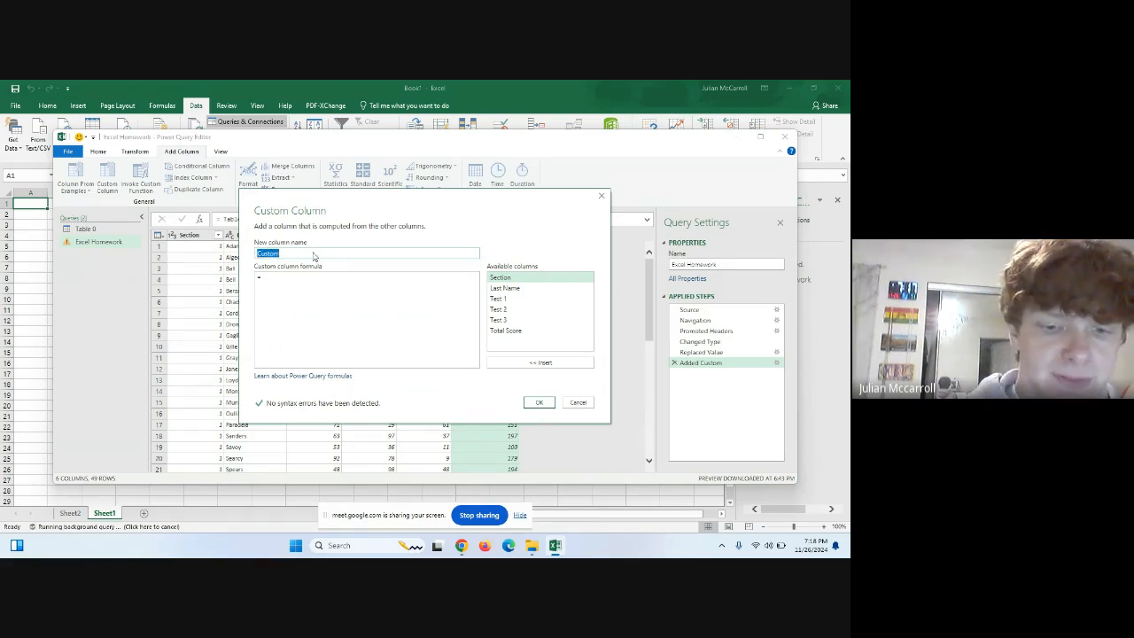
pyautogui.write('Final Grade')
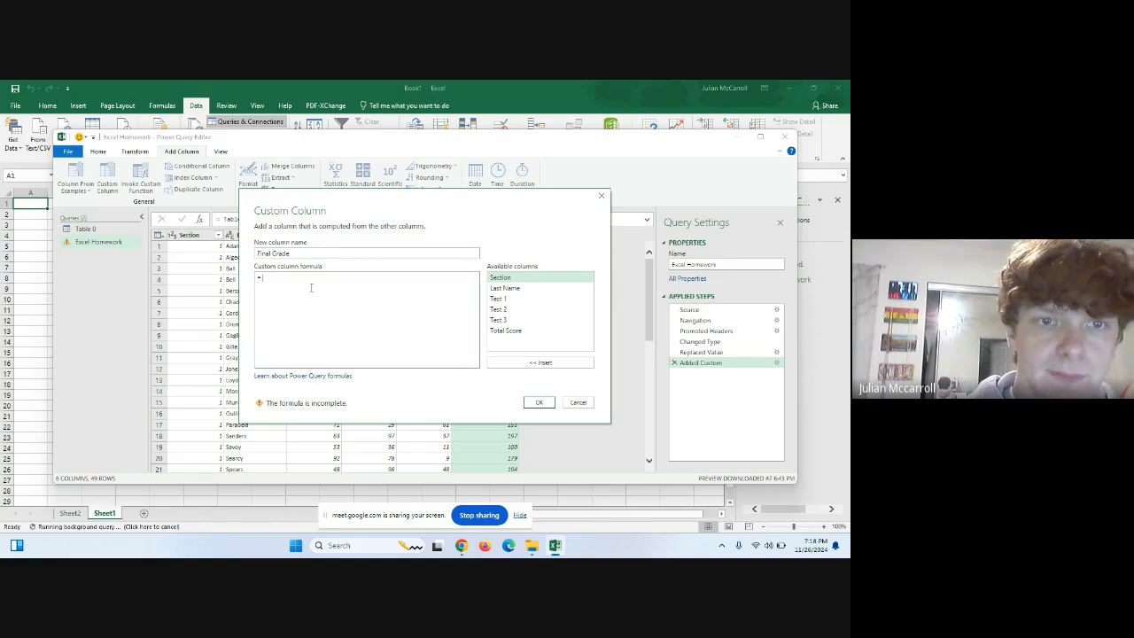
pyautogui.doubleClick(503, 331)
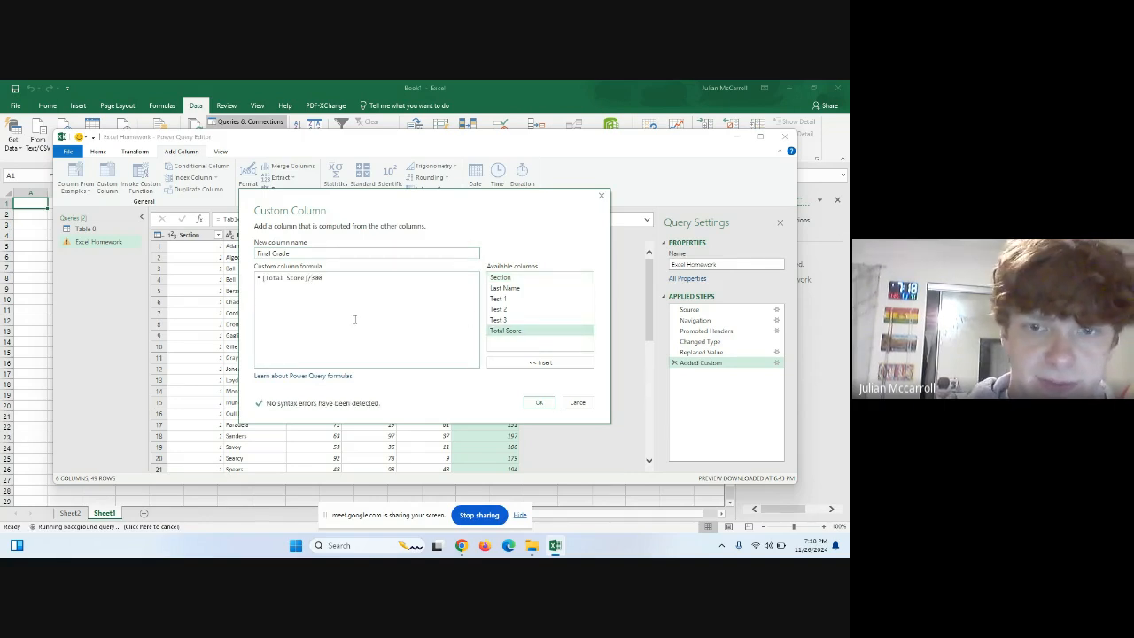
pyautogui.click(541, 403)
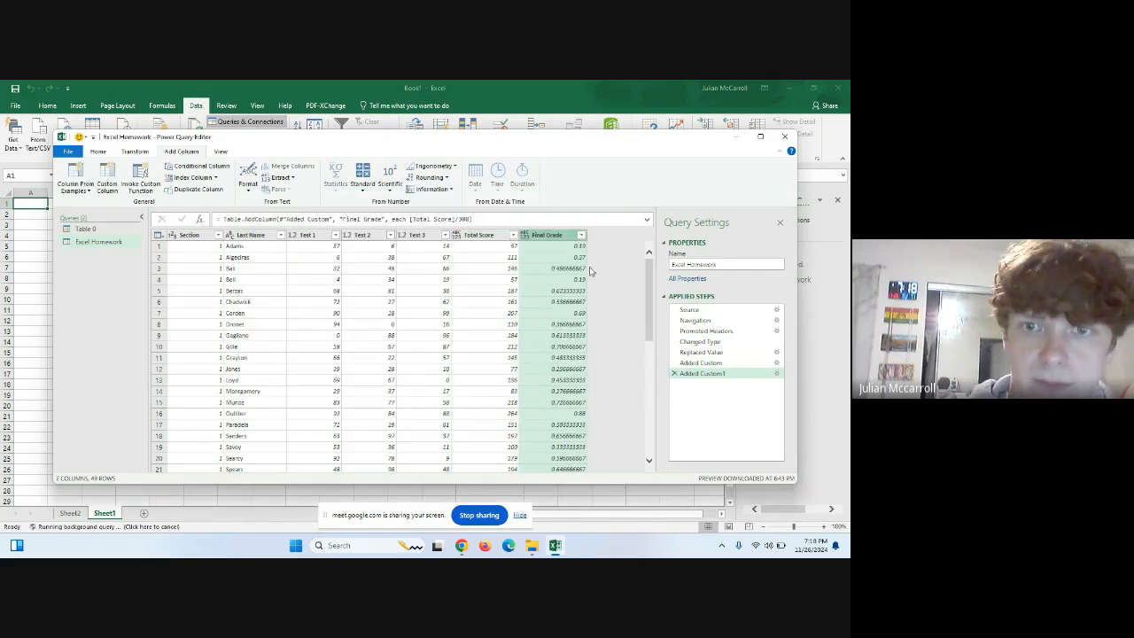
pyautogui.click(525, 235)
pyautogui.click(552, 281)
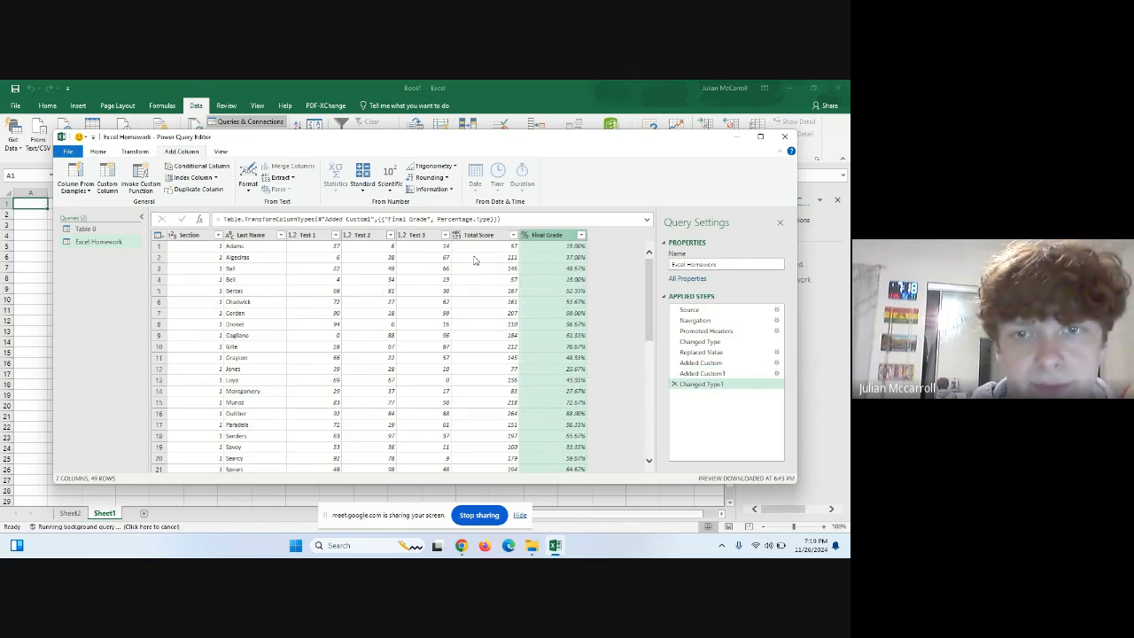
# - Filter the rows to keep only those where Final Grade is greater than 0.7
pyautogui.click(581, 235)
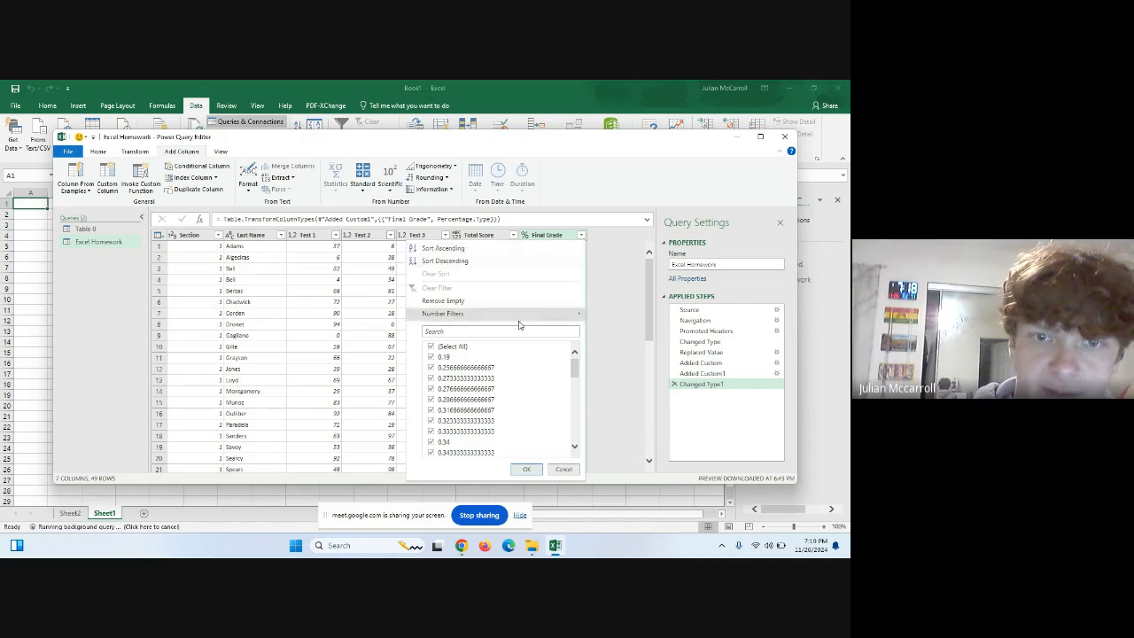
pyautogui.moveTo(519, 316)
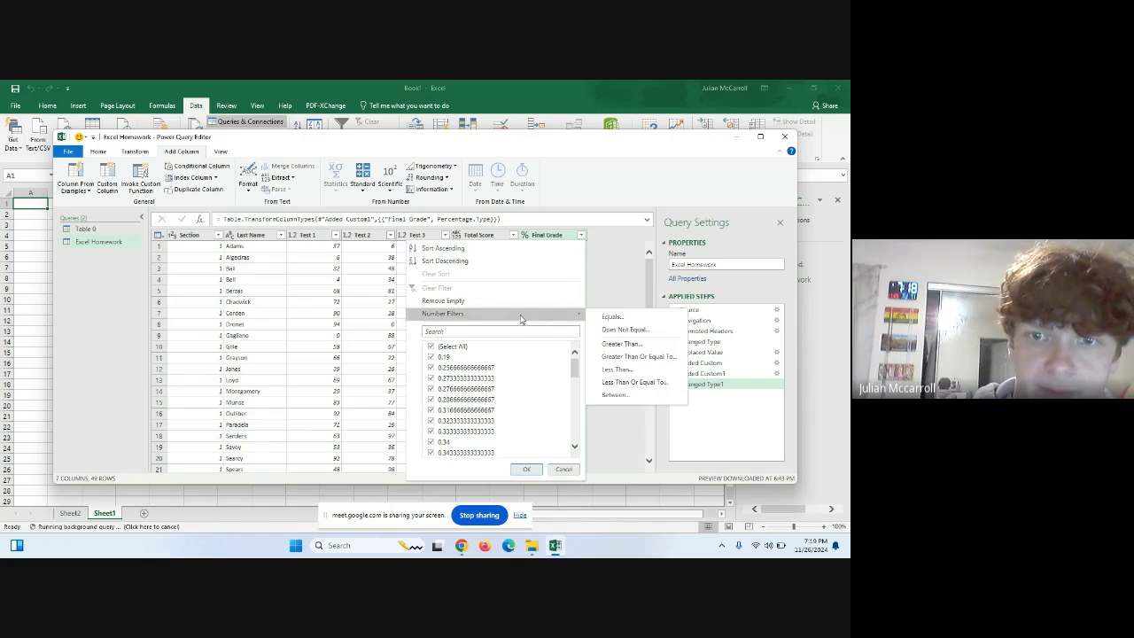
pyautogui.click(625, 344)
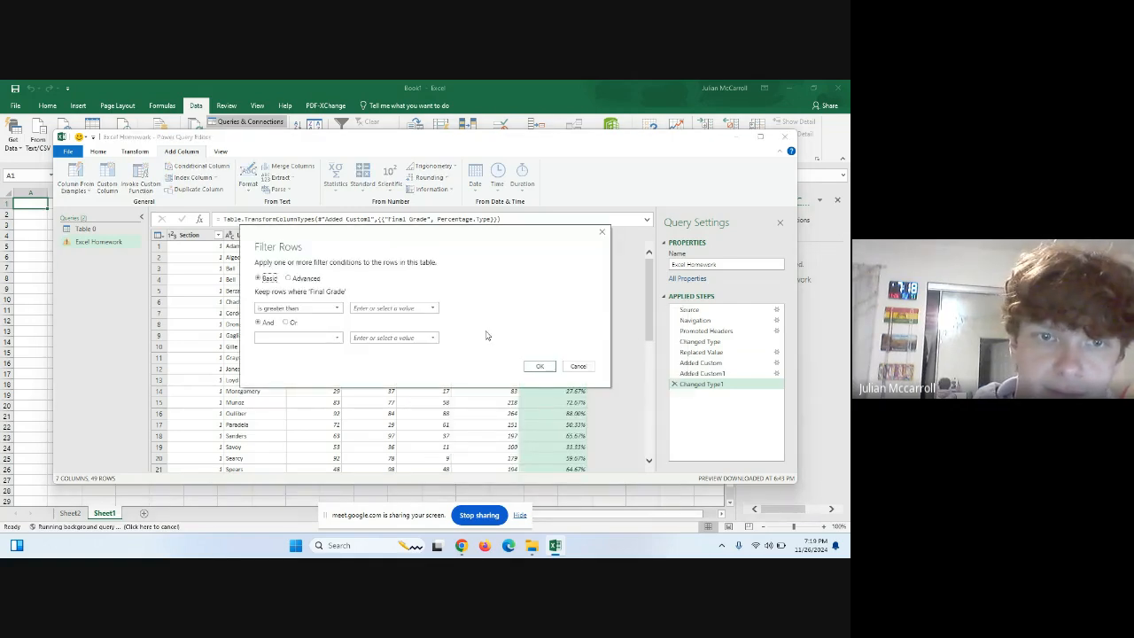
pyautogui.click(374, 307)
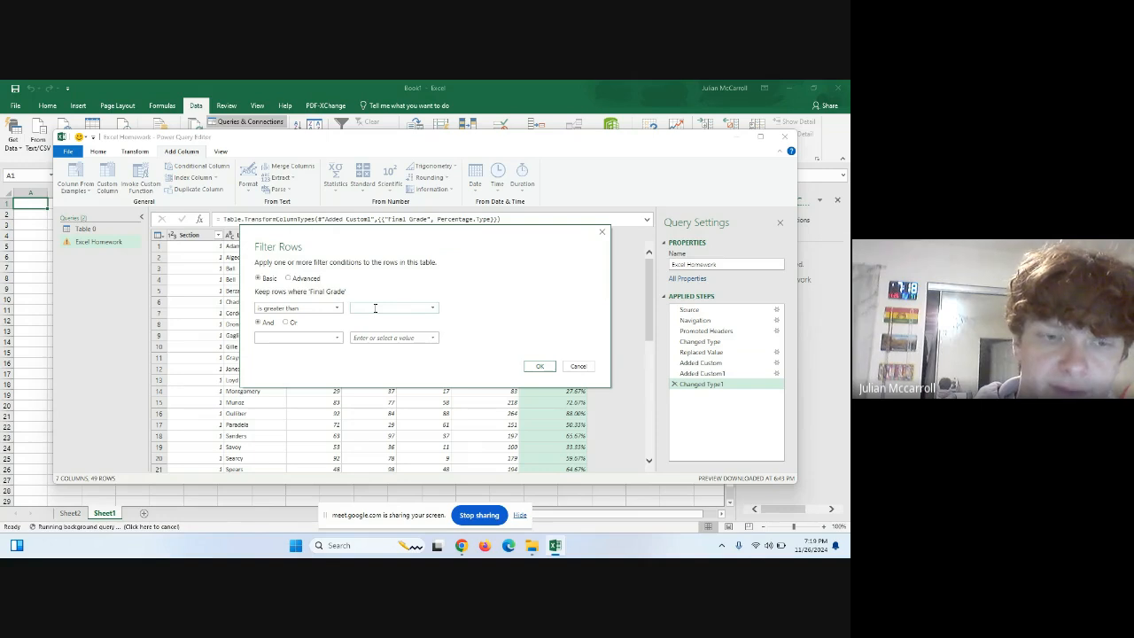
pyautogui.write('0')
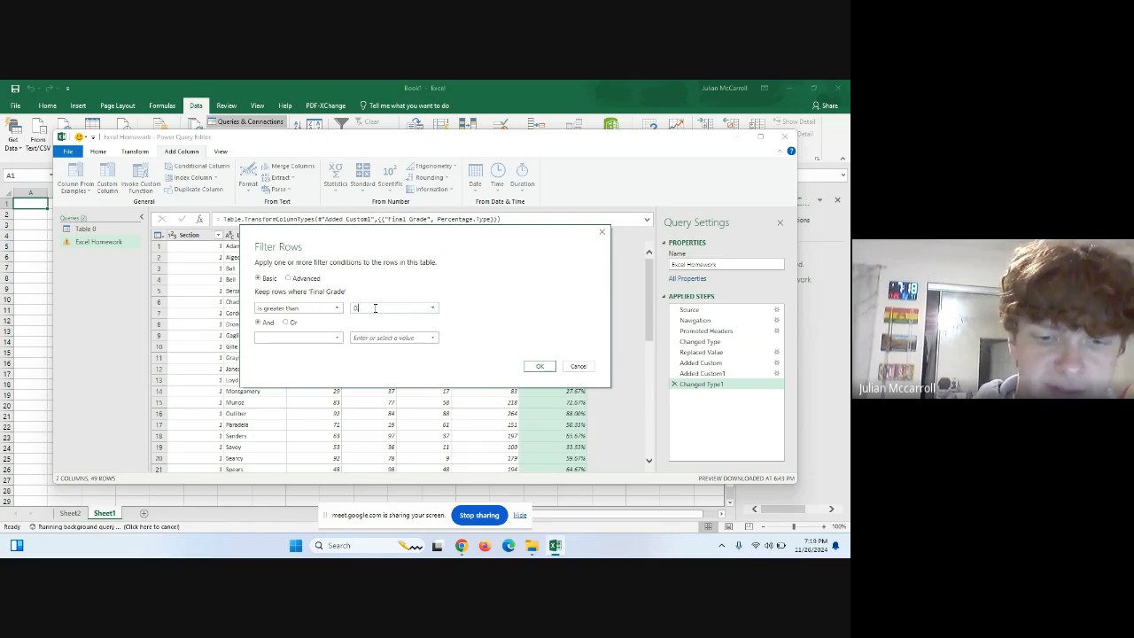
pyautogui.write('.7')
pyautogui.click(538, 368)
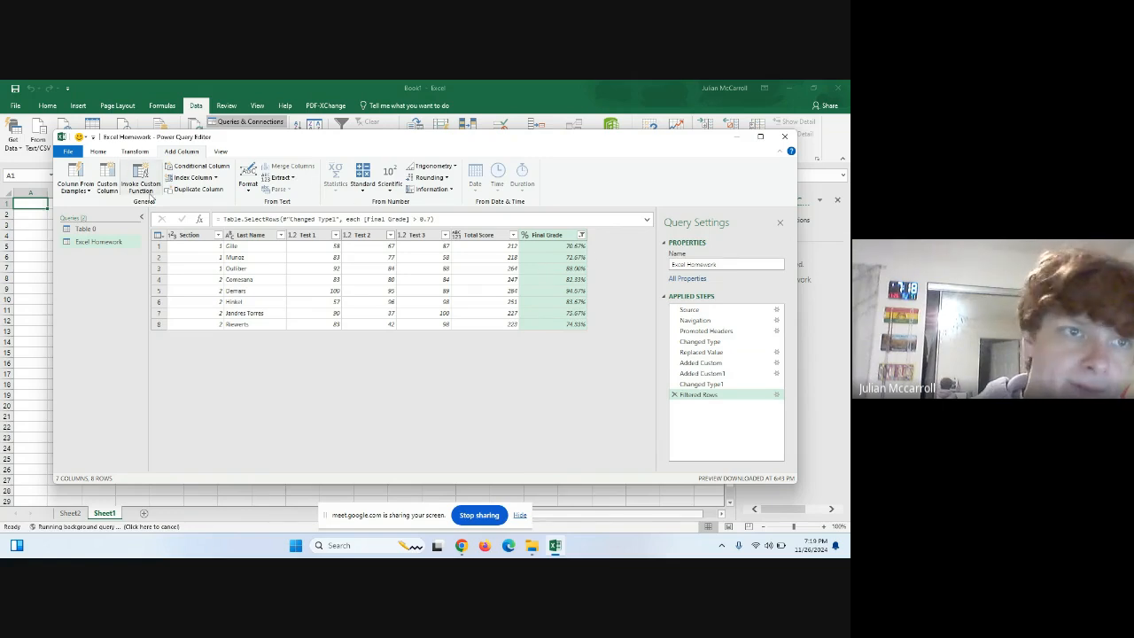
# - Load the Excel Homework query into the workbook and look over the loaded tables on Sheet2 and Sheet3
pyautogui.click(98, 152)
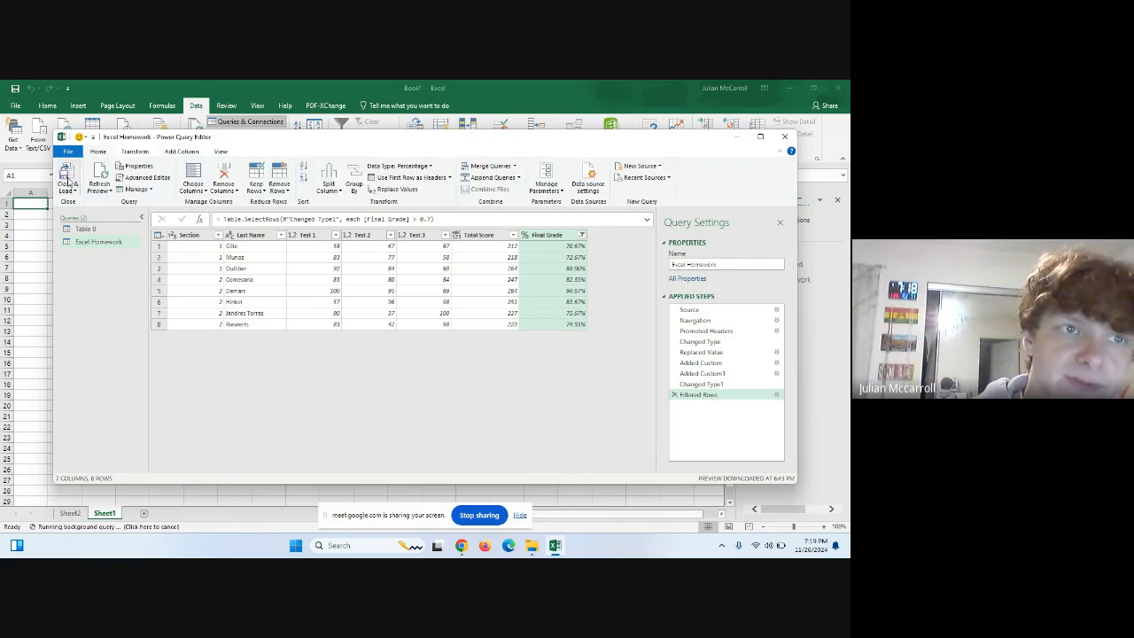
pyautogui.click(68, 177)
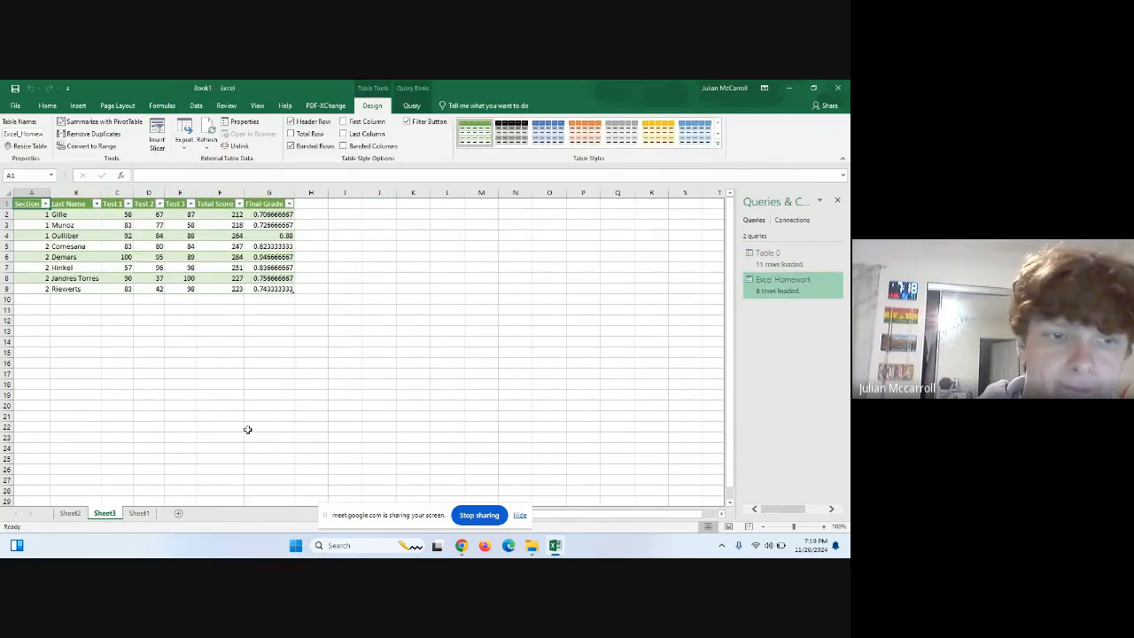
pyautogui.click(70, 513)
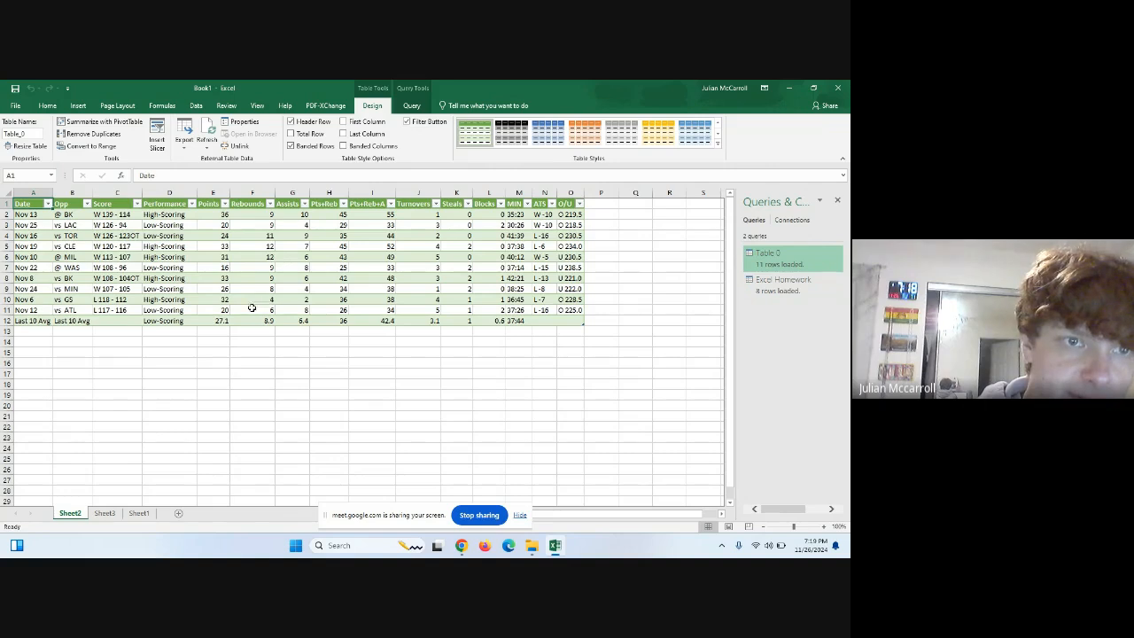
pyautogui.click(108, 519)
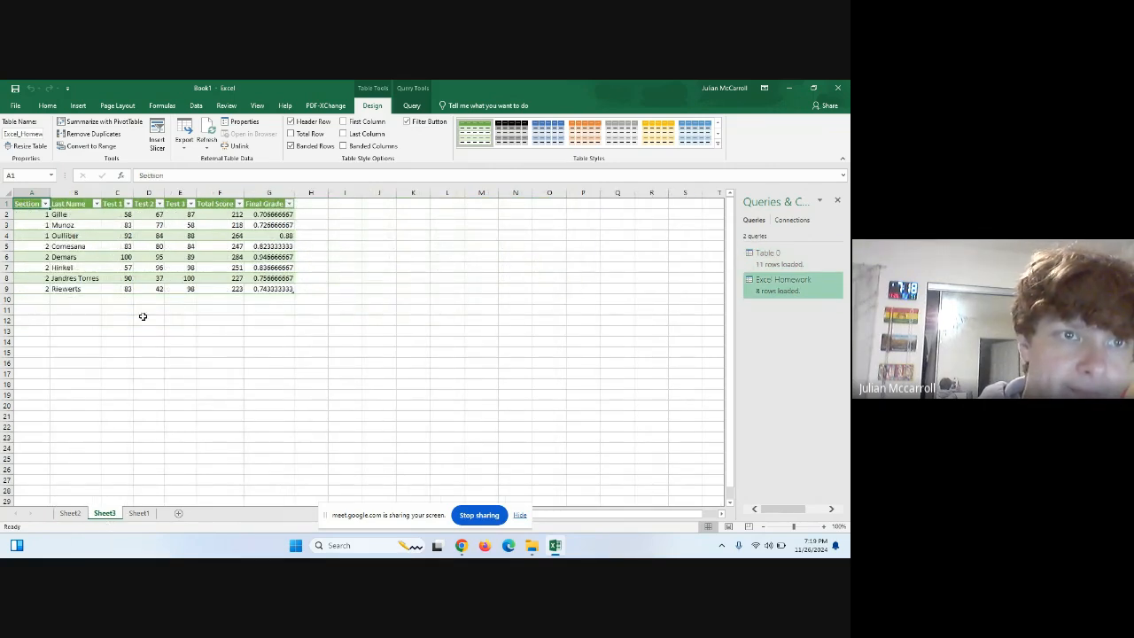
# - Format the Final Grade values in the Sheet3 table as percentages
pyautogui.moveTo(270, 215); pyautogui.dragTo(270, 288)
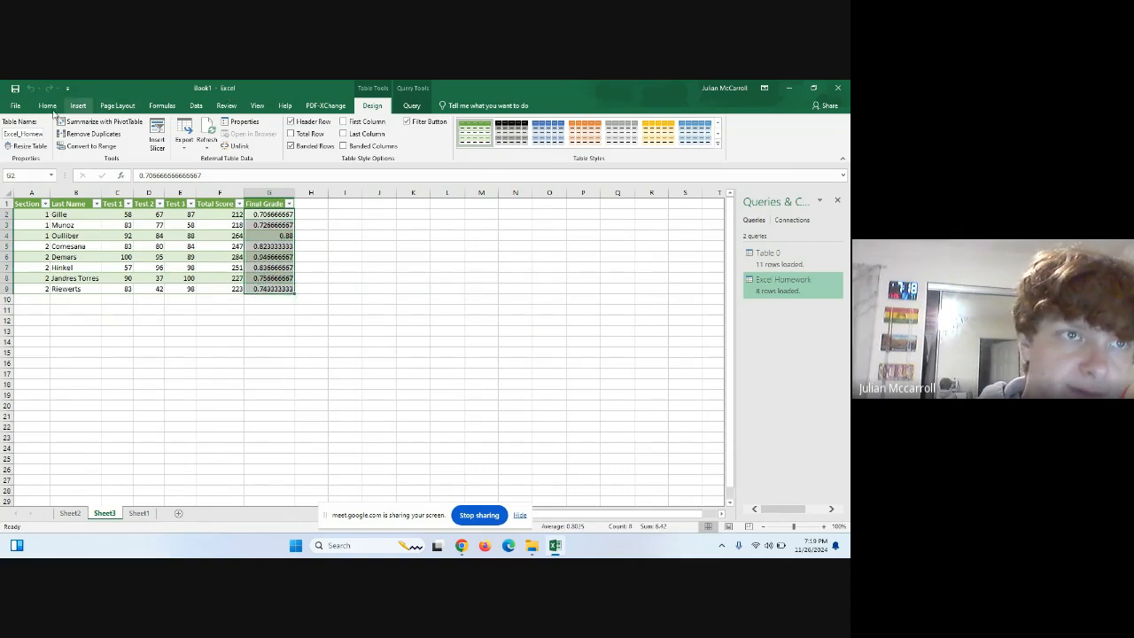
pyautogui.click(18, 106)
pyautogui.click(40, 106)
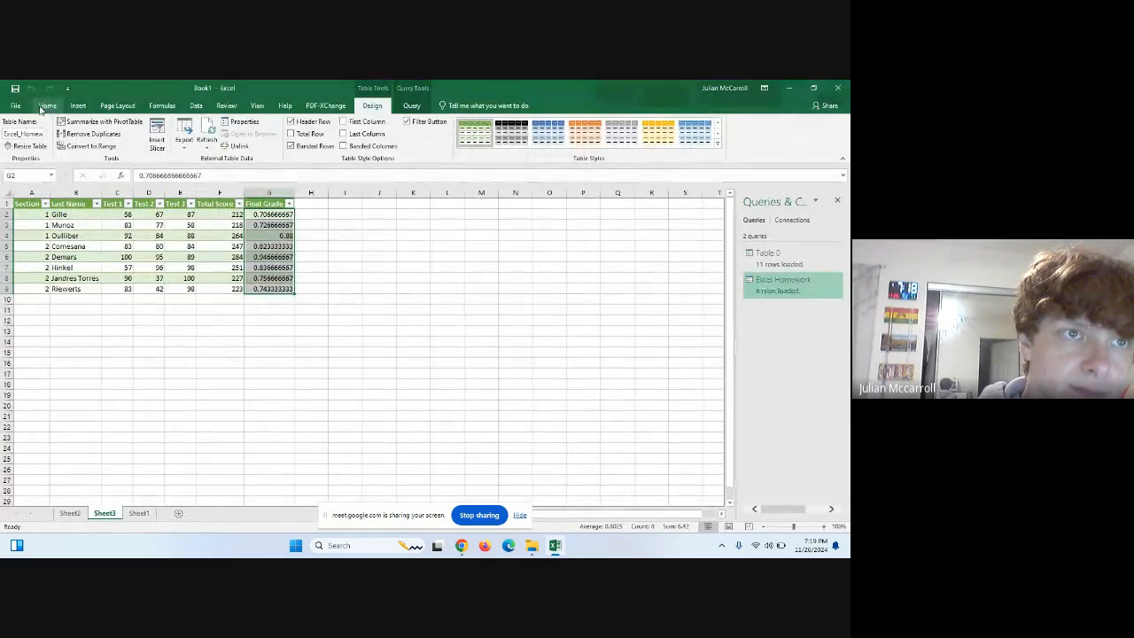
pyautogui.click(44, 106)
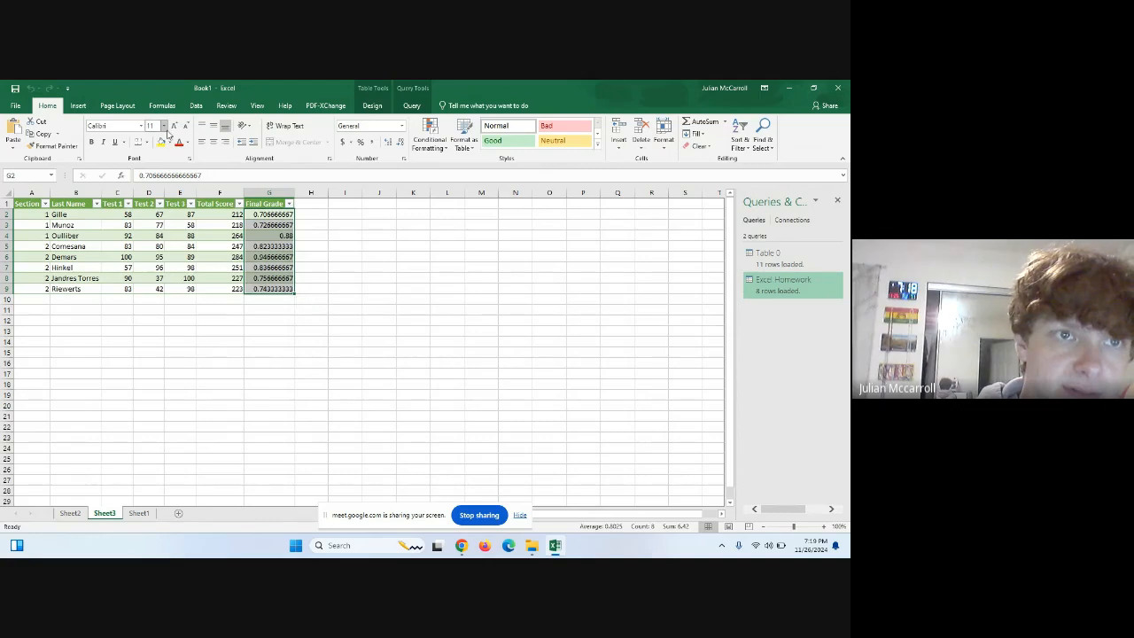
pyautogui.click(361, 142)
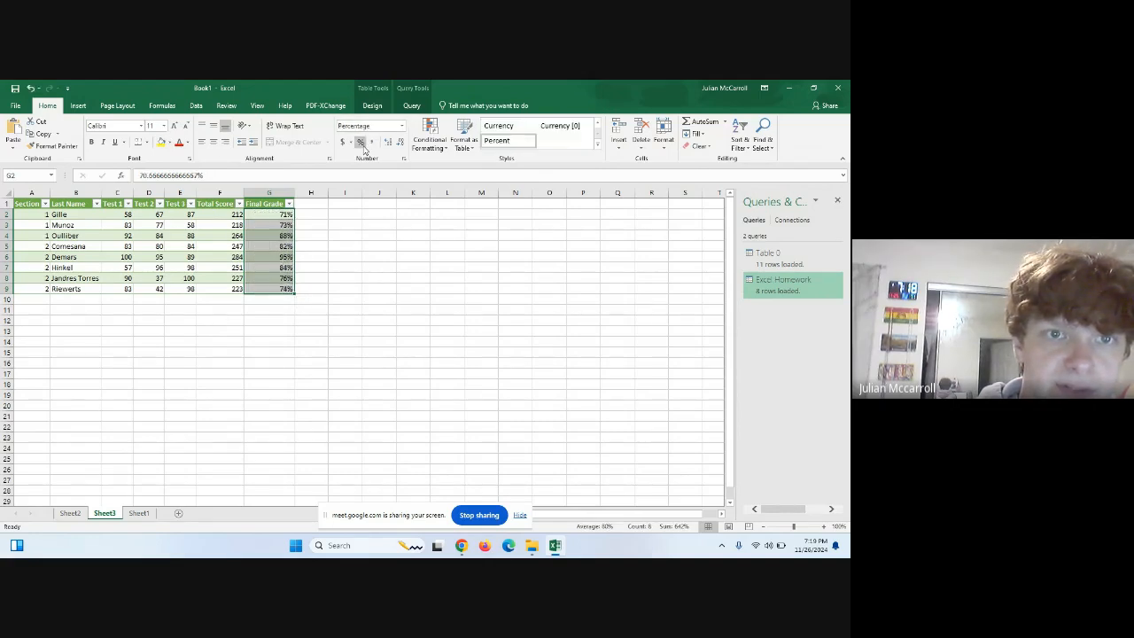
pyautogui.click(322, 268)
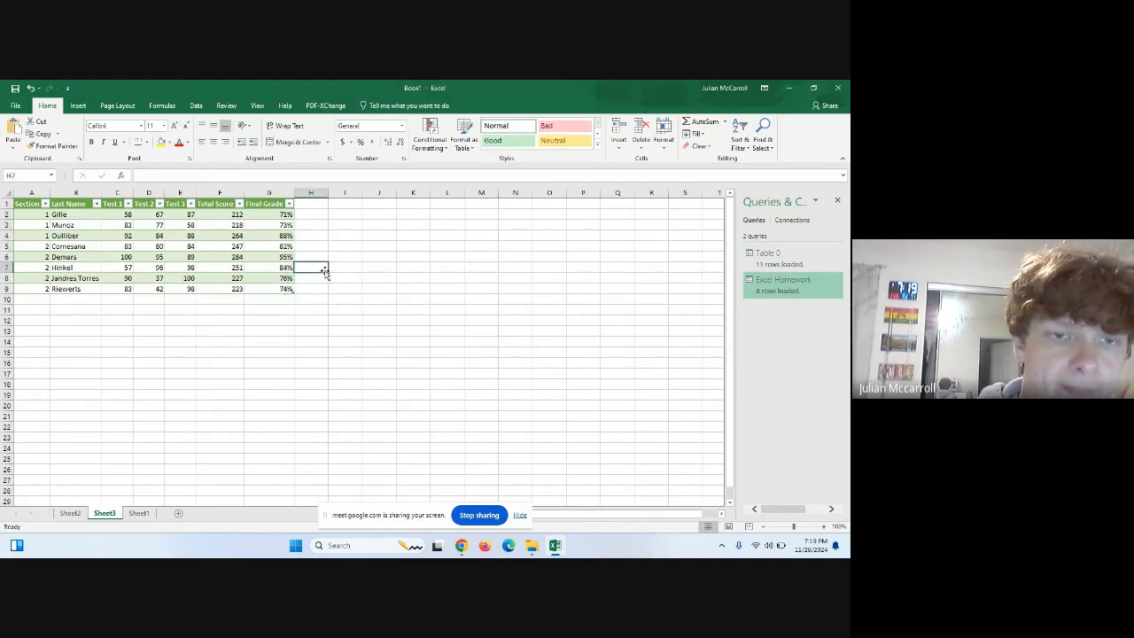
# - From Sheet1, import the IMDB Top 250 Movies CSV file from the PQ Assignment folder and open it for transformation
pyautogui.click(140, 513)
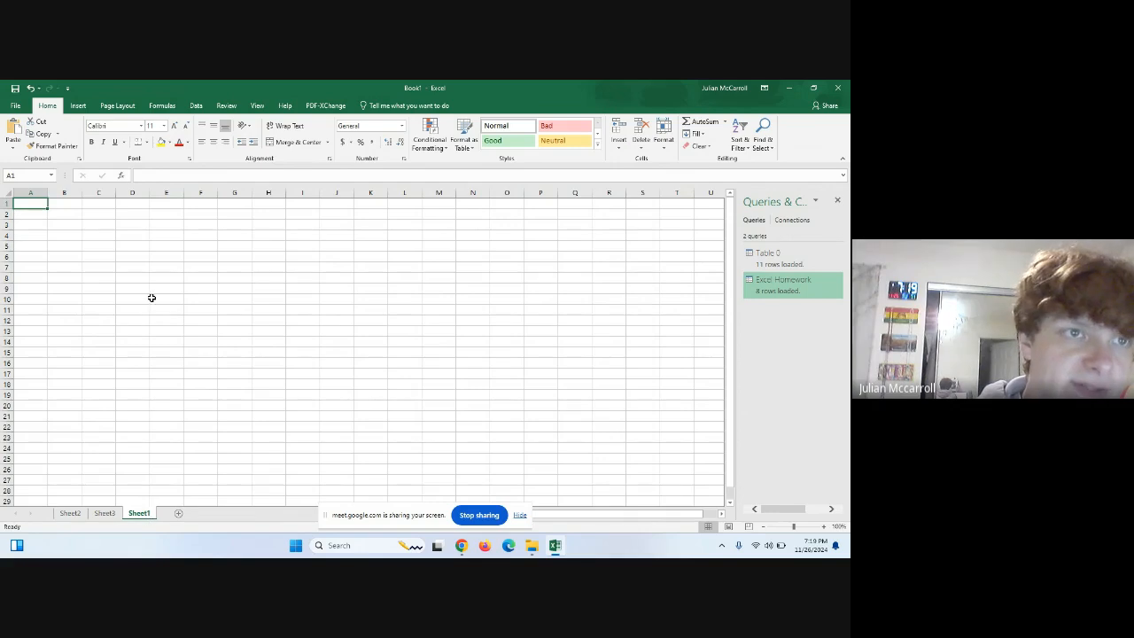
pyautogui.click(196, 105)
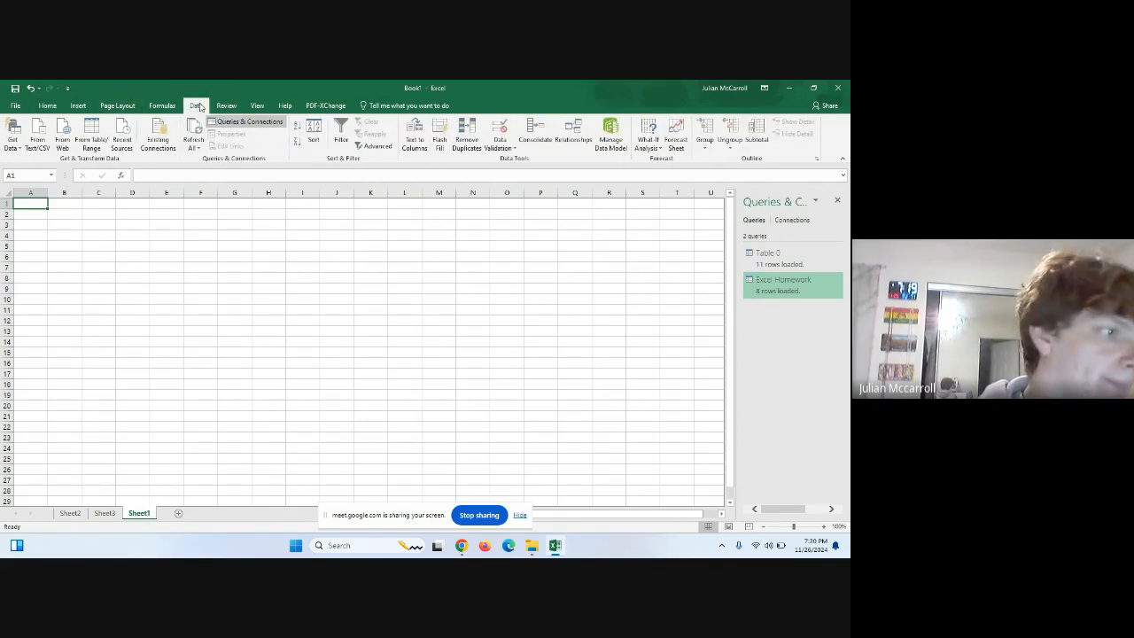
pyautogui.click(42, 128)
pyautogui.click(142, 168)
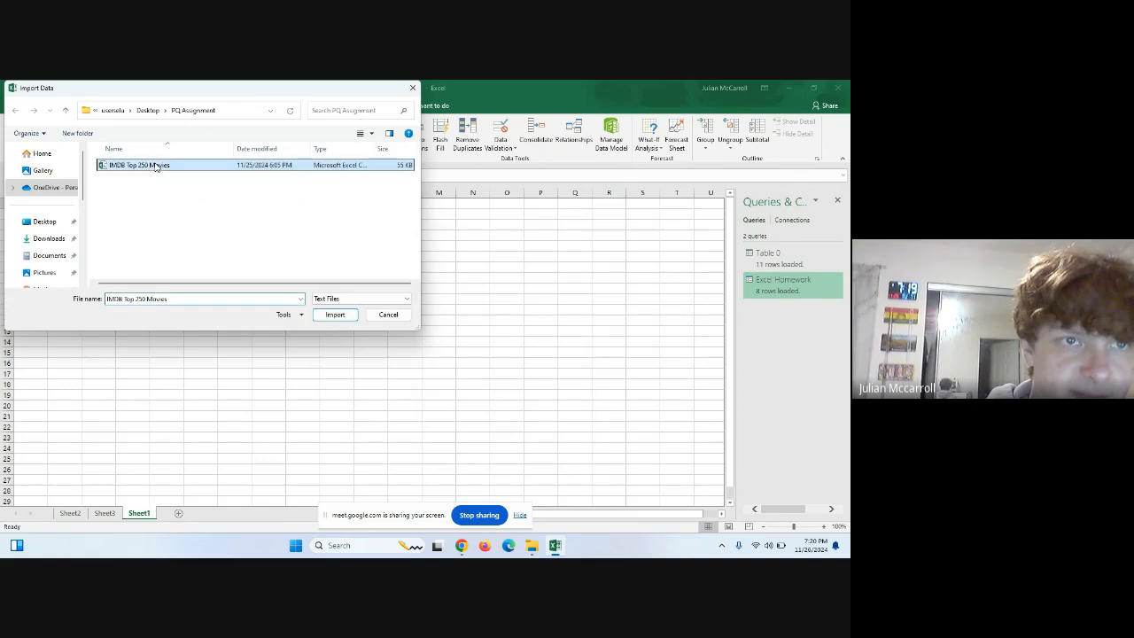
pyautogui.click(334, 317)
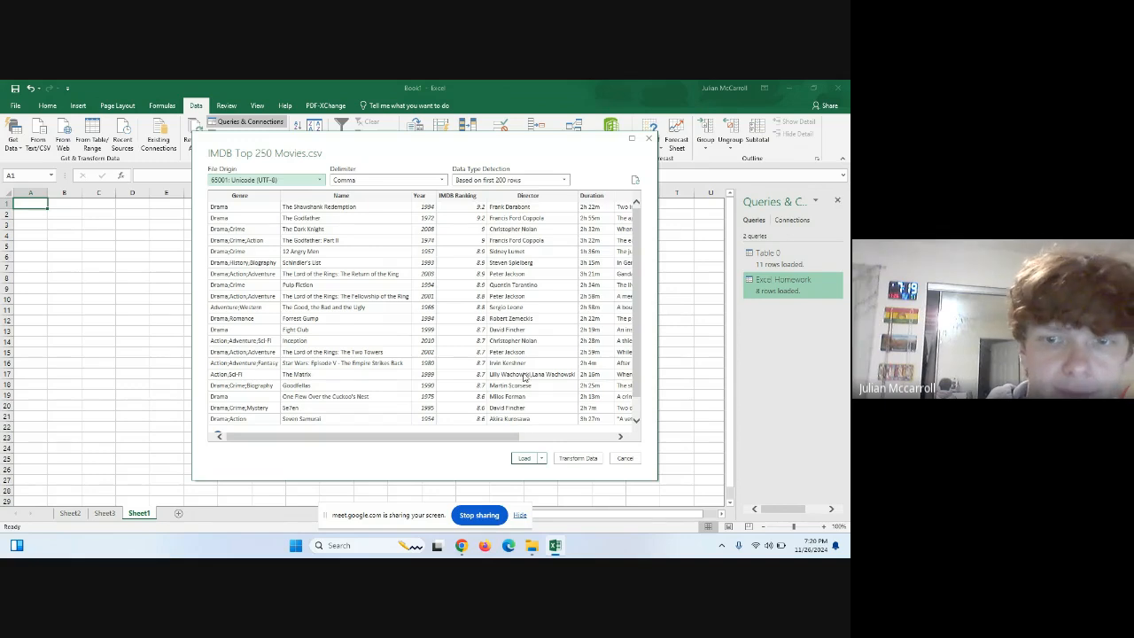
pyautogui.click(580, 460)
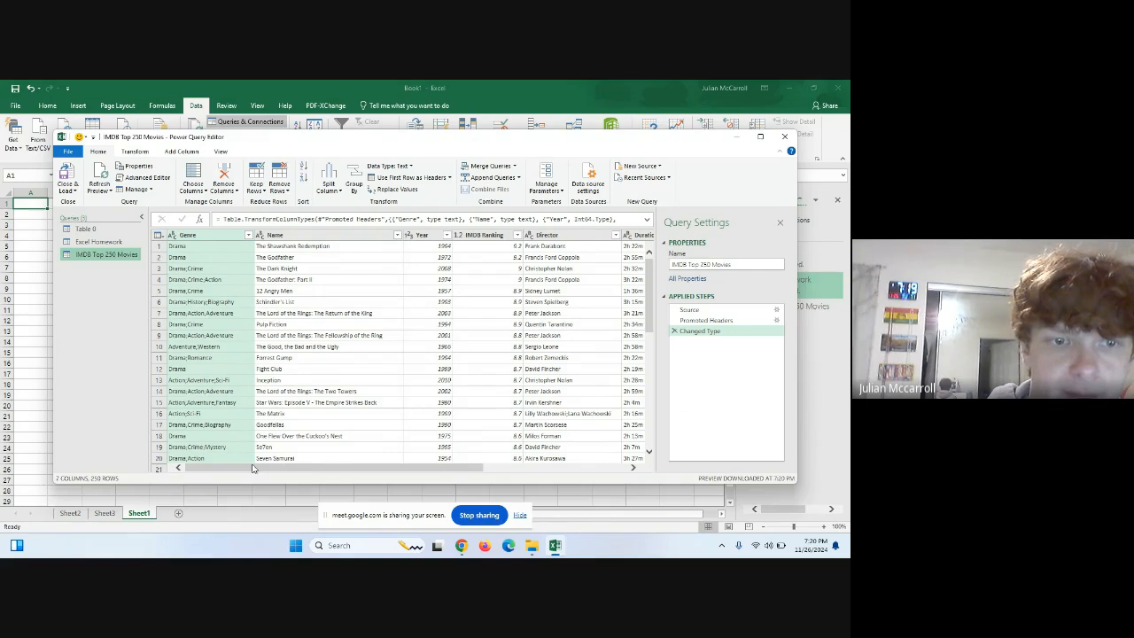
pyautogui.click(192, 292)
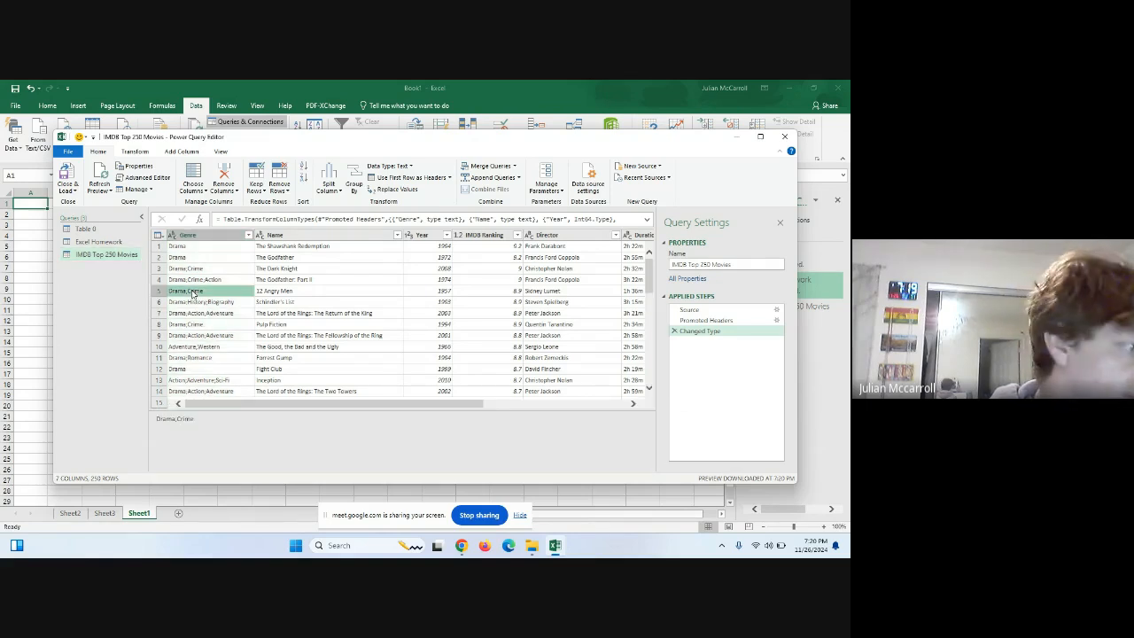
# - Filter the Genre column to keep only rows that contain Action or contain Comedy
pyautogui.click(195, 236)
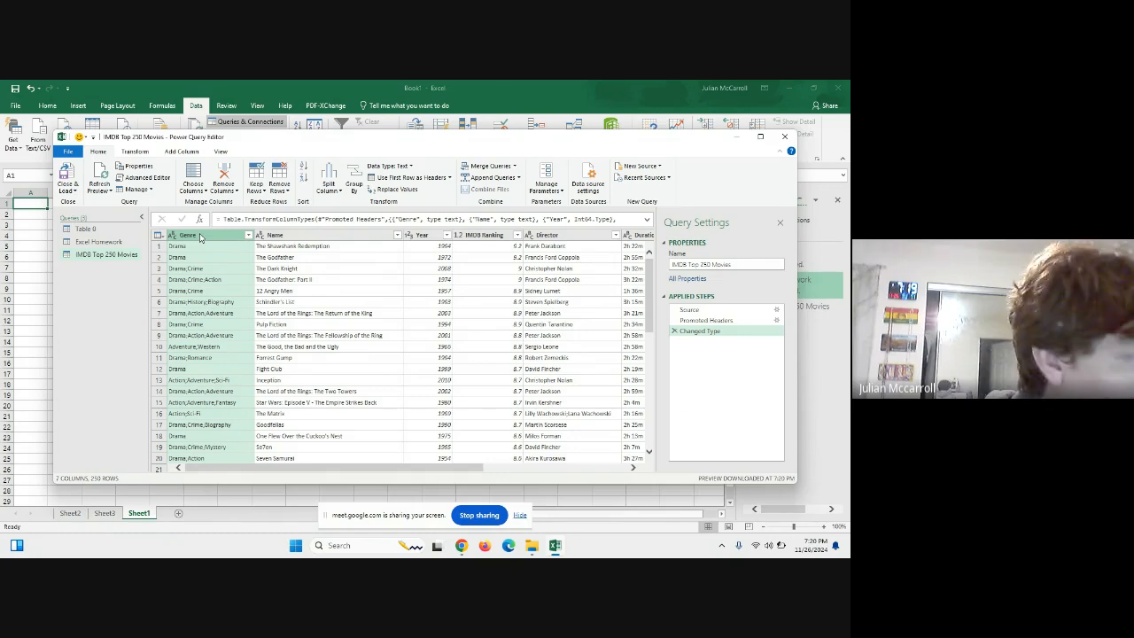
pyautogui.click(248, 236)
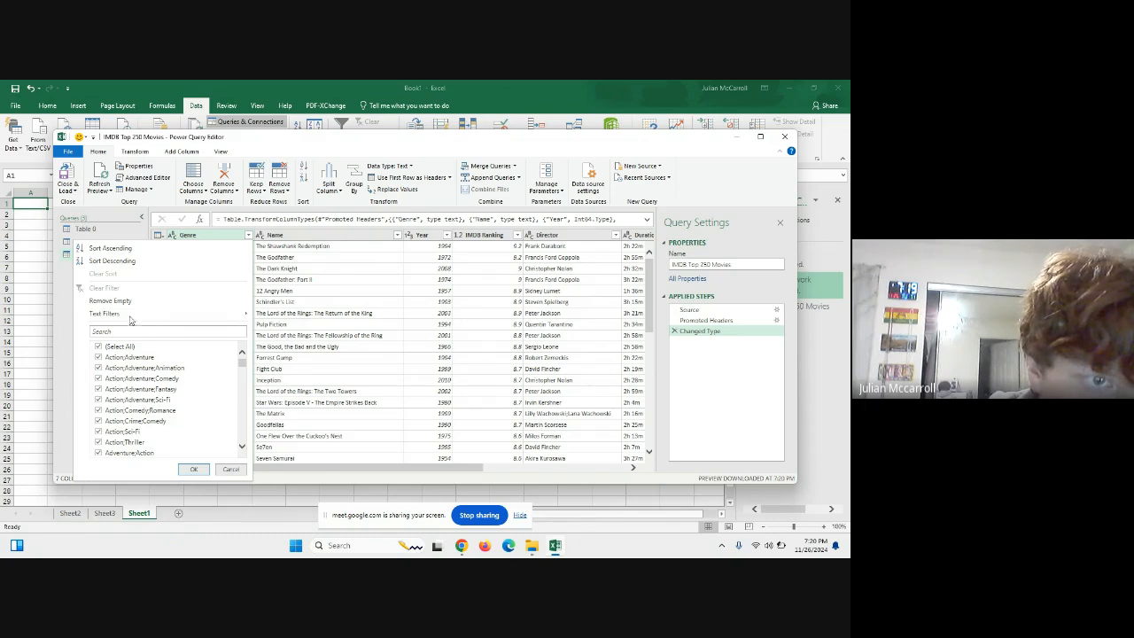
pyautogui.moveTo(159, 314)
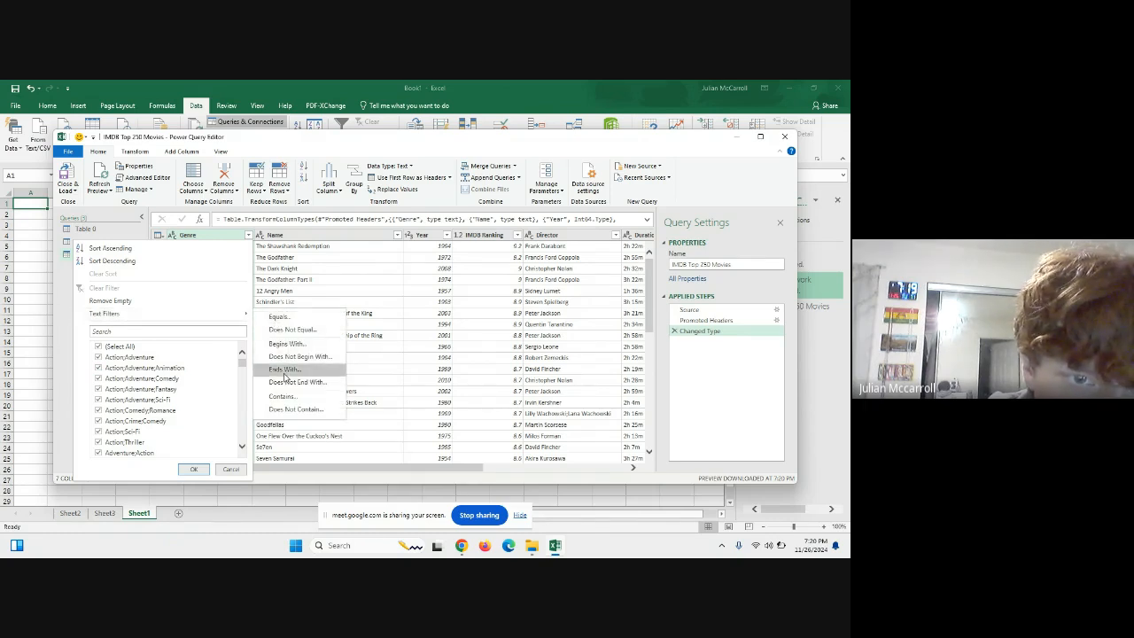
pyautogui.click(293, 398)
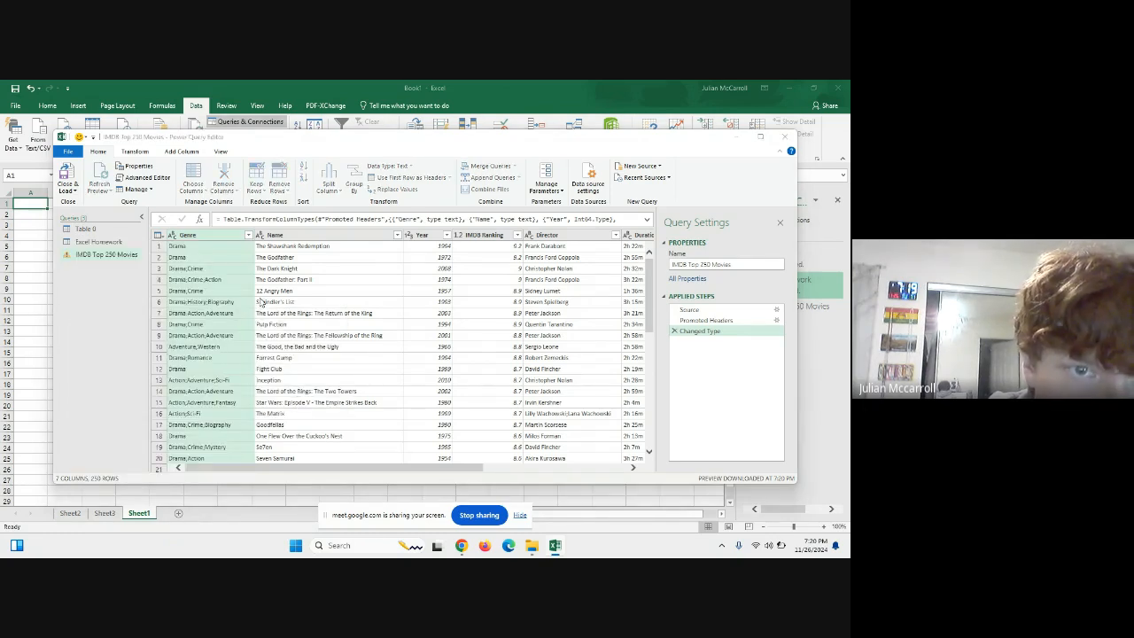
pyautogui.click(378, 305)
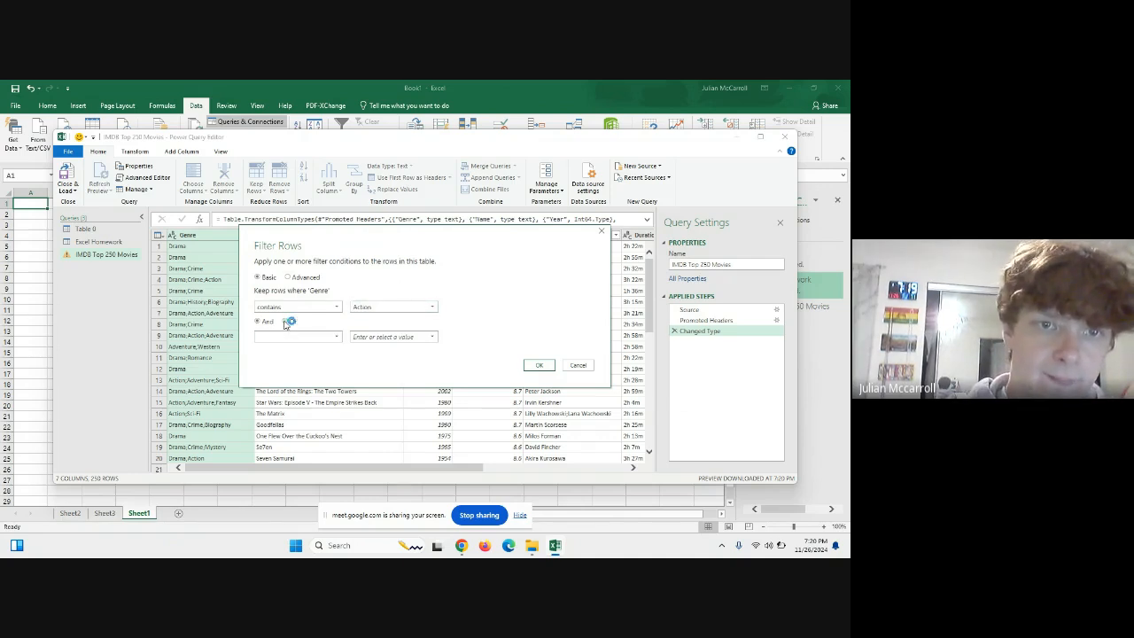
pyautogui.click(405, 337)
pyautogui.write('Co')
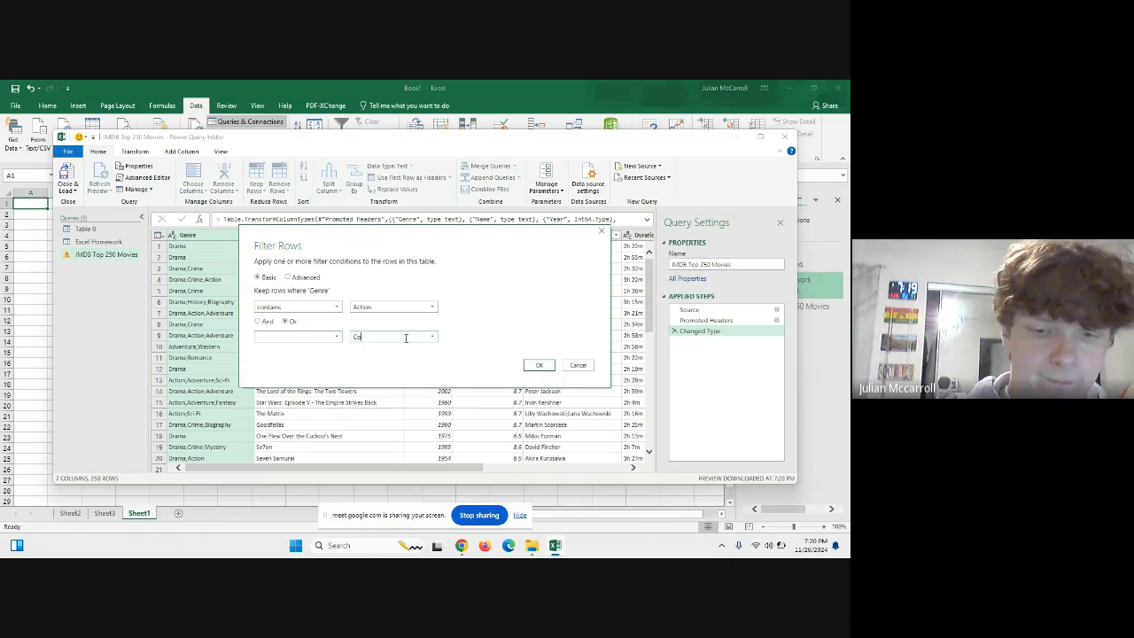
pyautogui.write('medy')
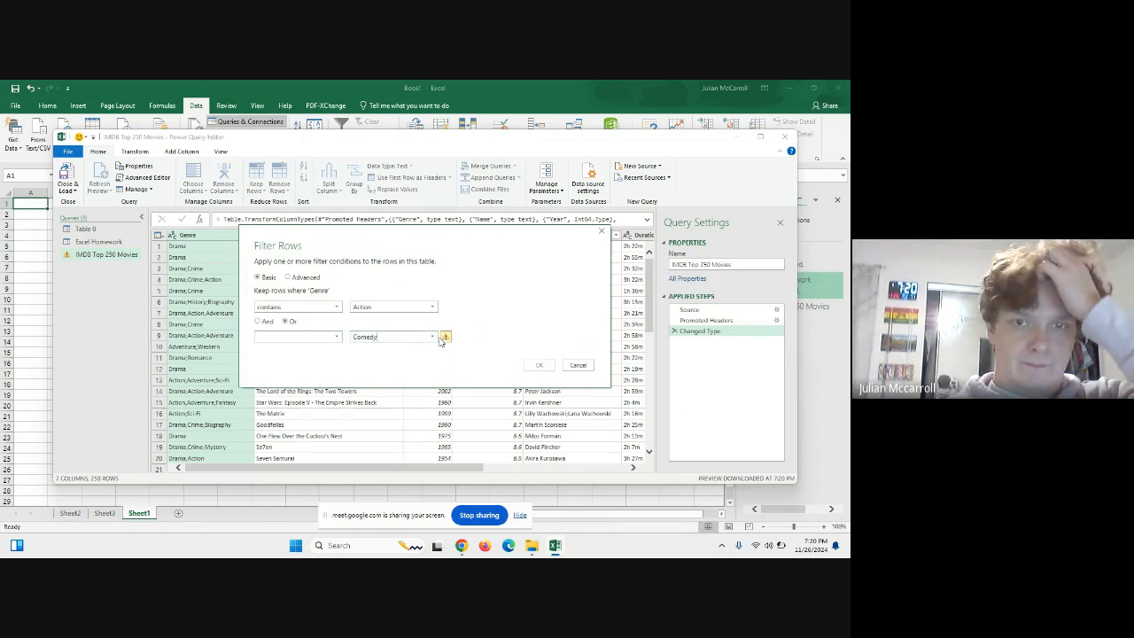
pyautogui.moveTo(448, 342)
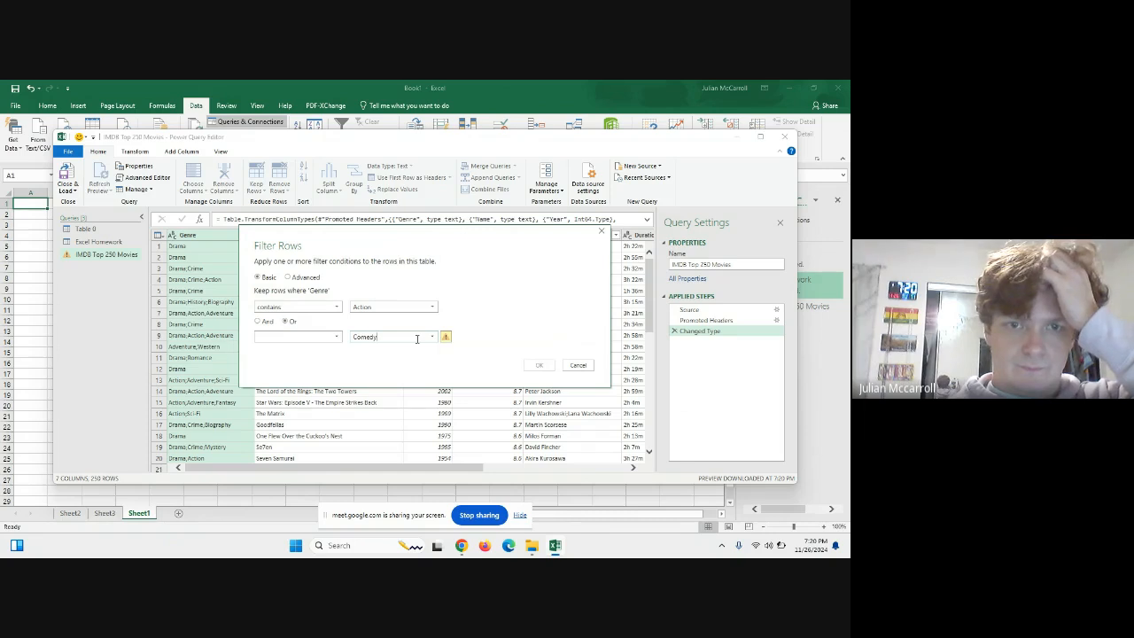
pyautogui.click(329, 337)
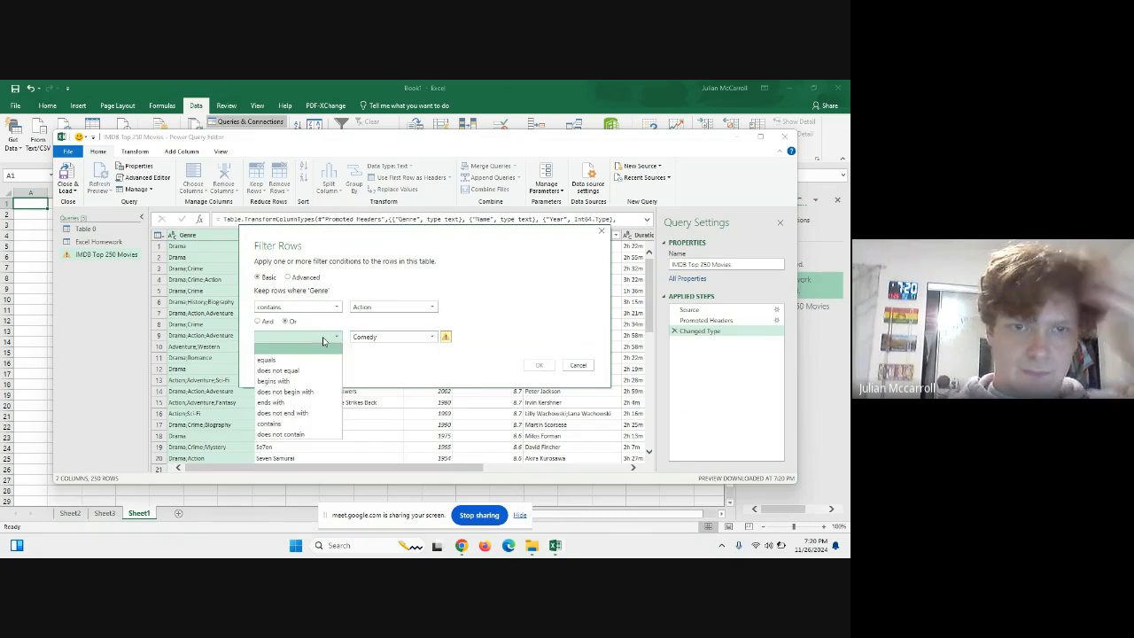
pyautogui.click(279, 424)
pyautogui.click(539, 365)
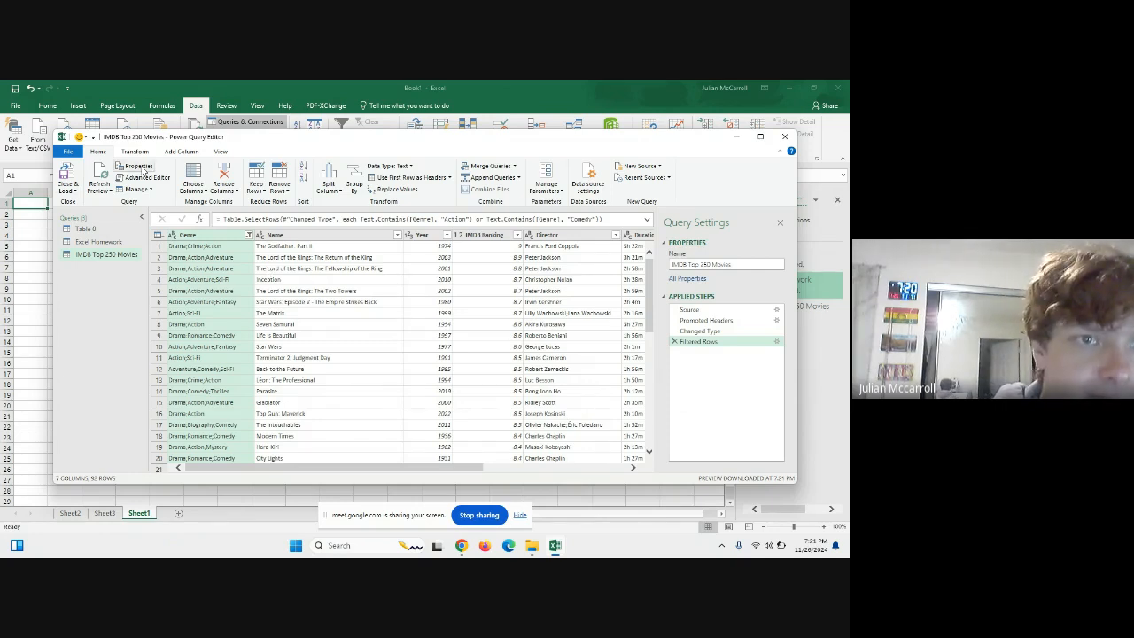
# - Start a conditional column named Length and add two extra Else If clauses
pyautogui.click(182, 152)
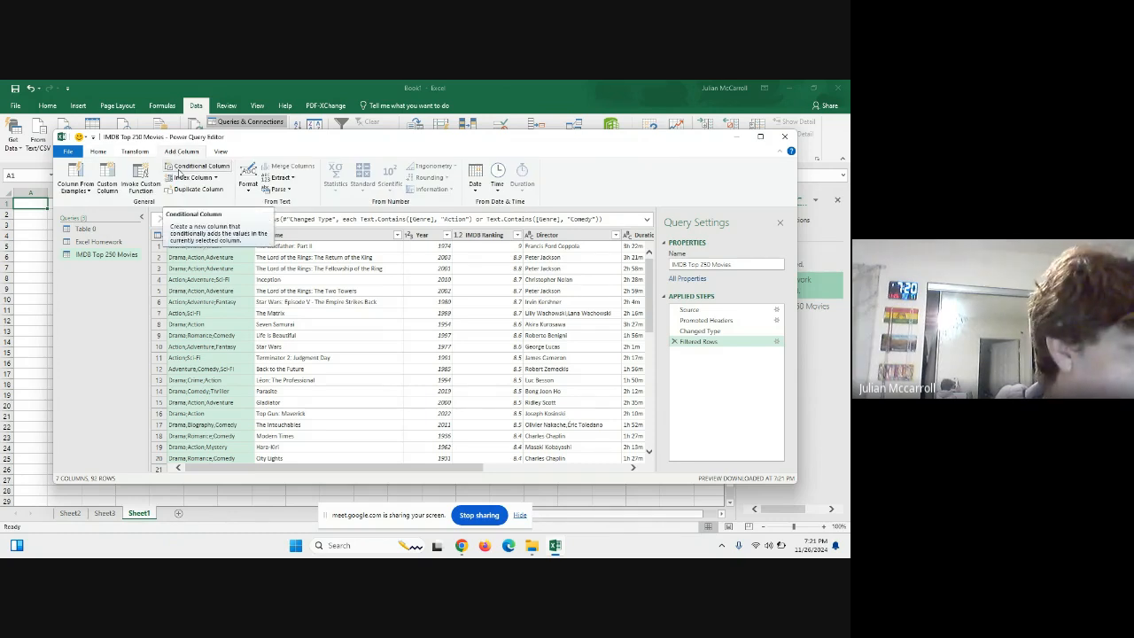
pyautogui.click(183, 167)
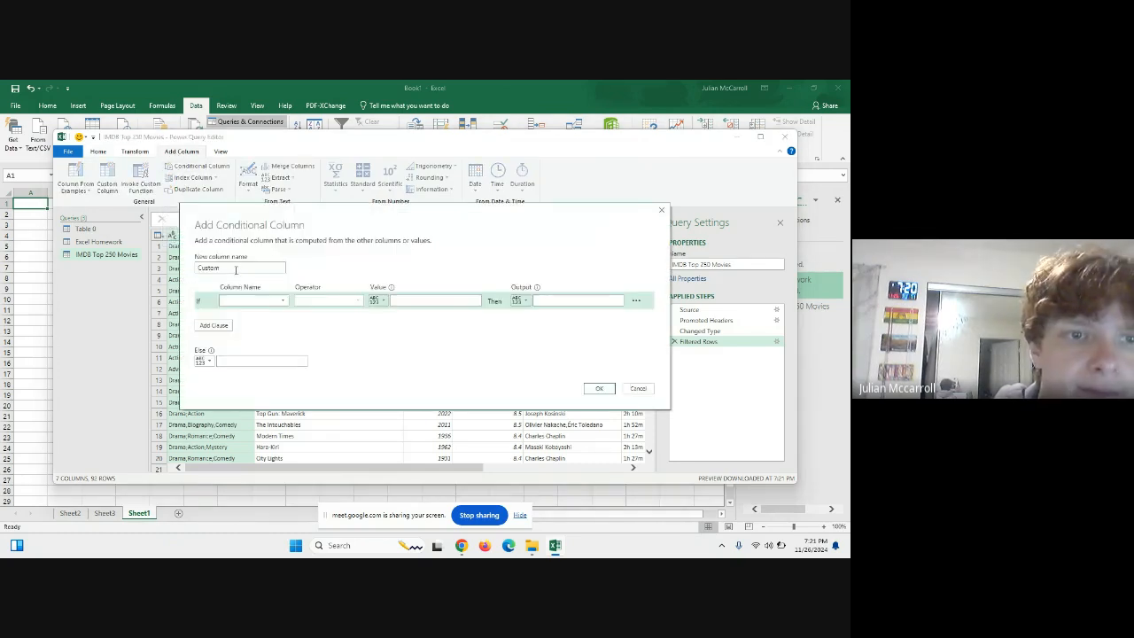
pyautogui.doubleClick(236, 269)
pyautogui.write('Leng')
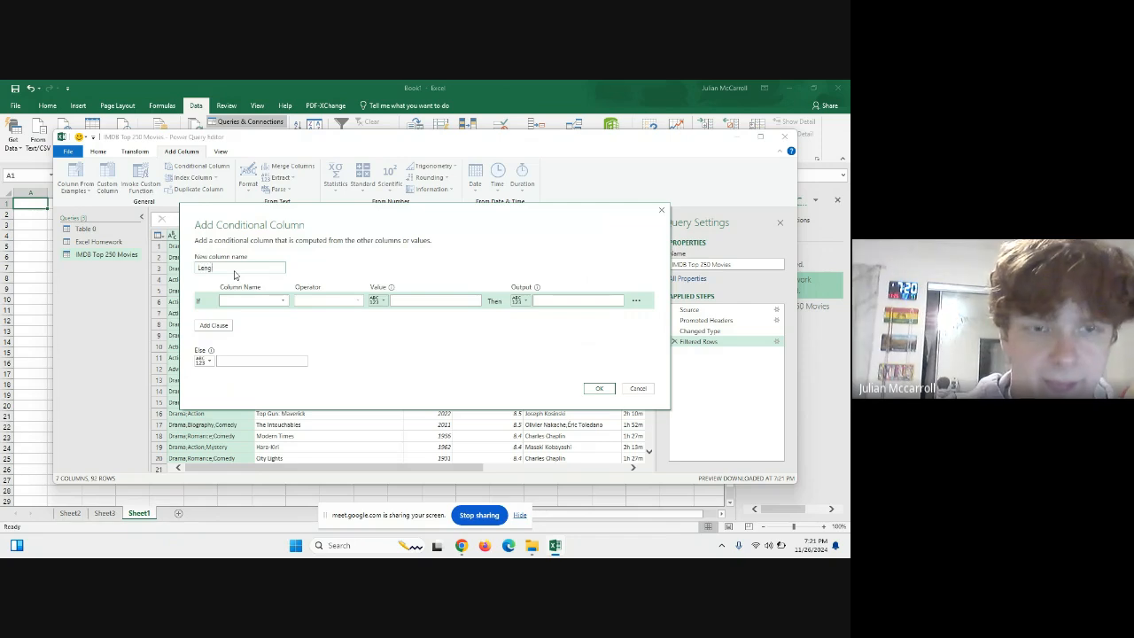
pyautogui.write('th')
pyautogui.click(223, 326)
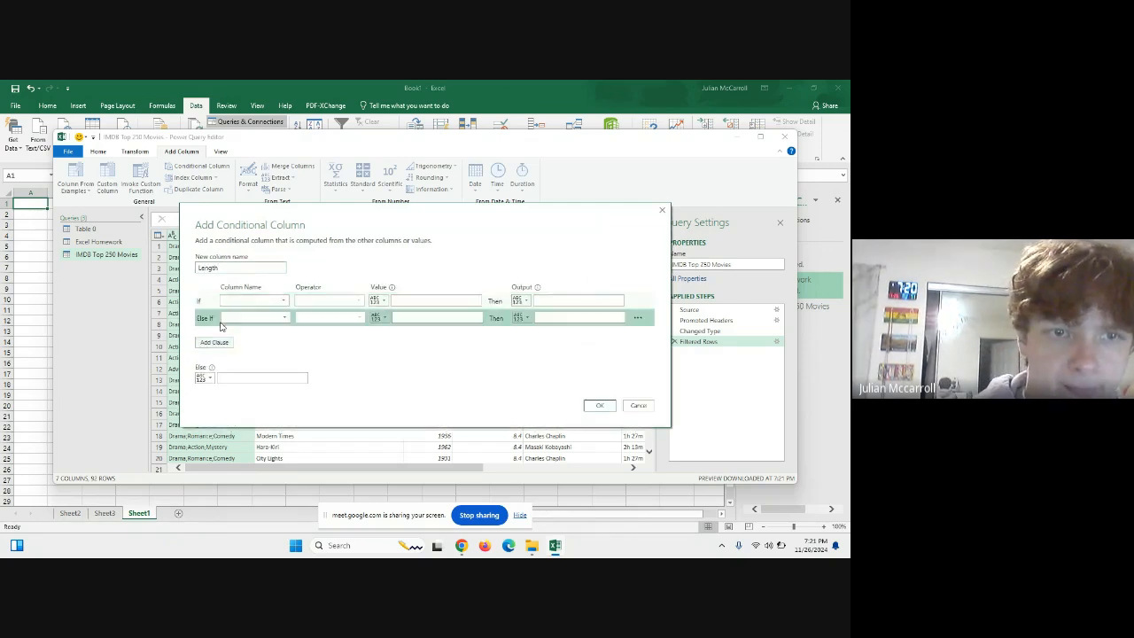
pyautogui.click(229, 351)
# - Define the first clause so that a Duration containing 1h outputs Short
pyautogui.click(257, 300)
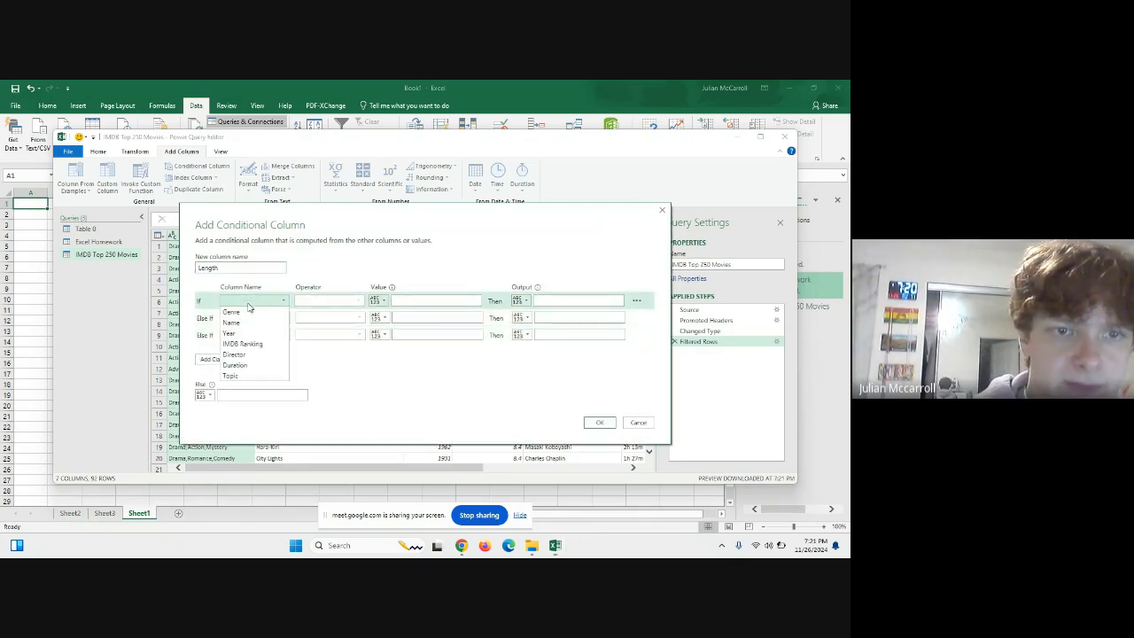
pyautogui.click(239, 364)
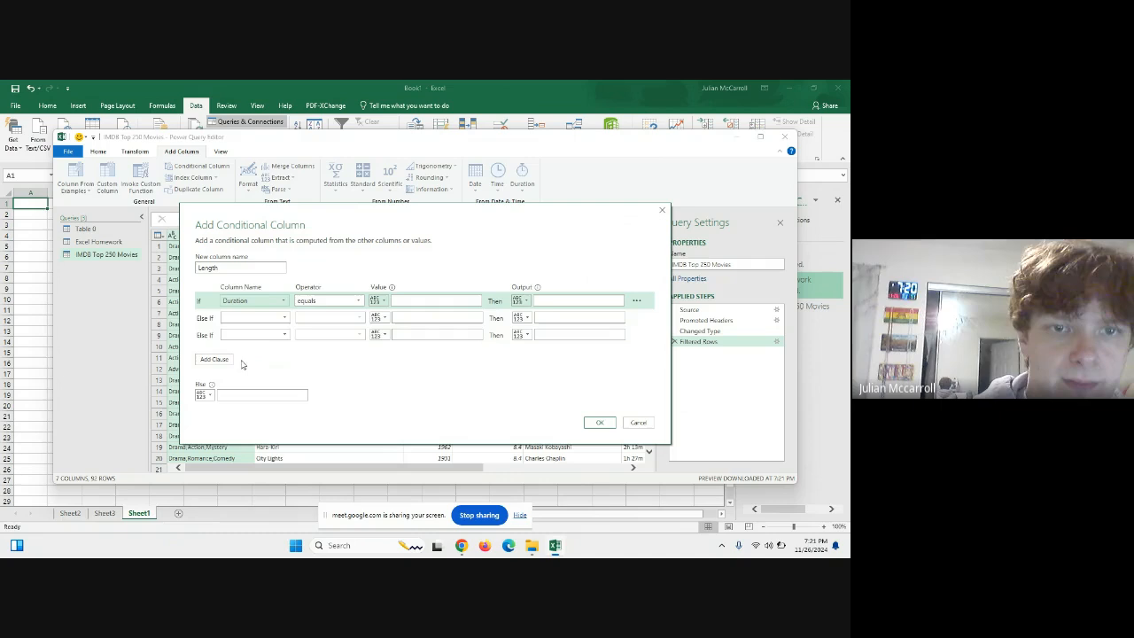
pyautogui.click(327, 301)
pyautogui.click(310, 375)
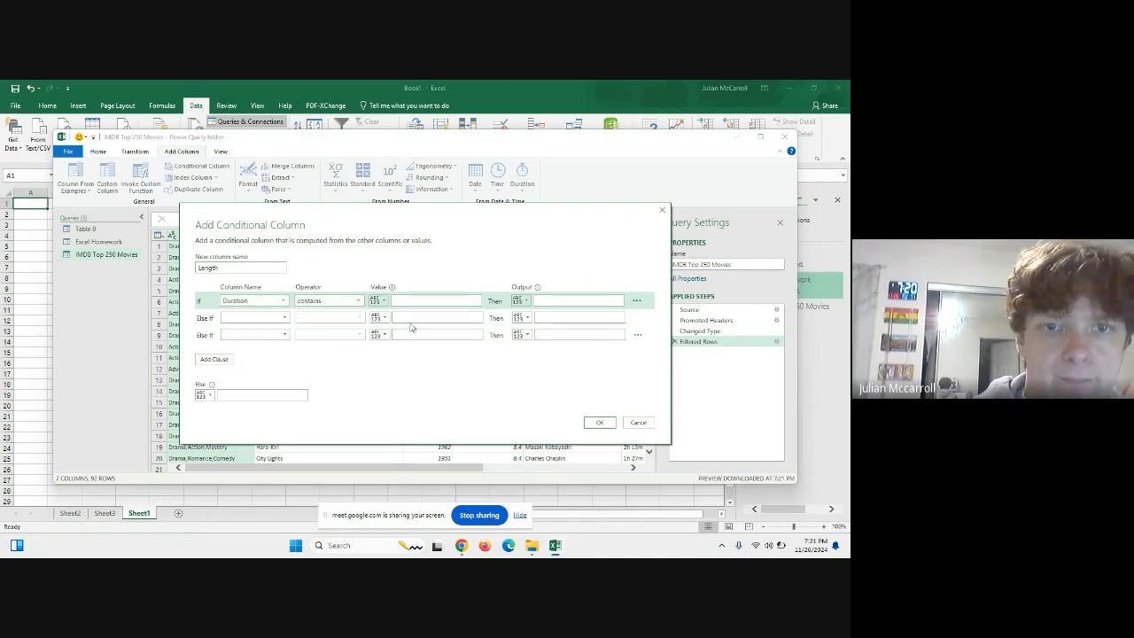
pyautogui.click(429, 303)
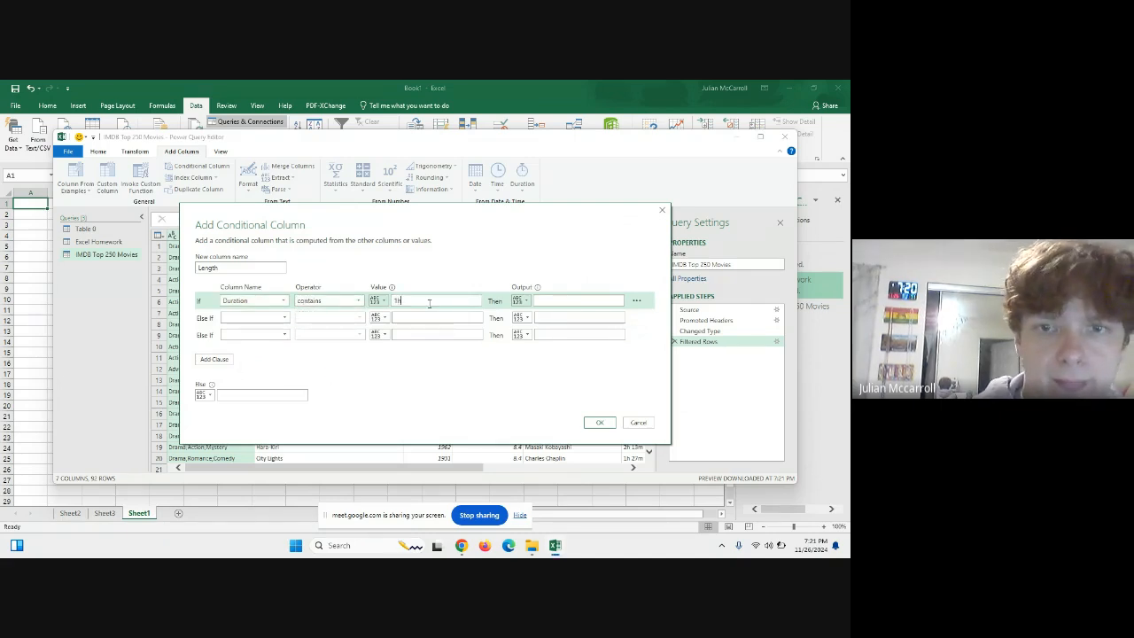
pyautogui.write('1h')
pyautogui.click(562, 302)
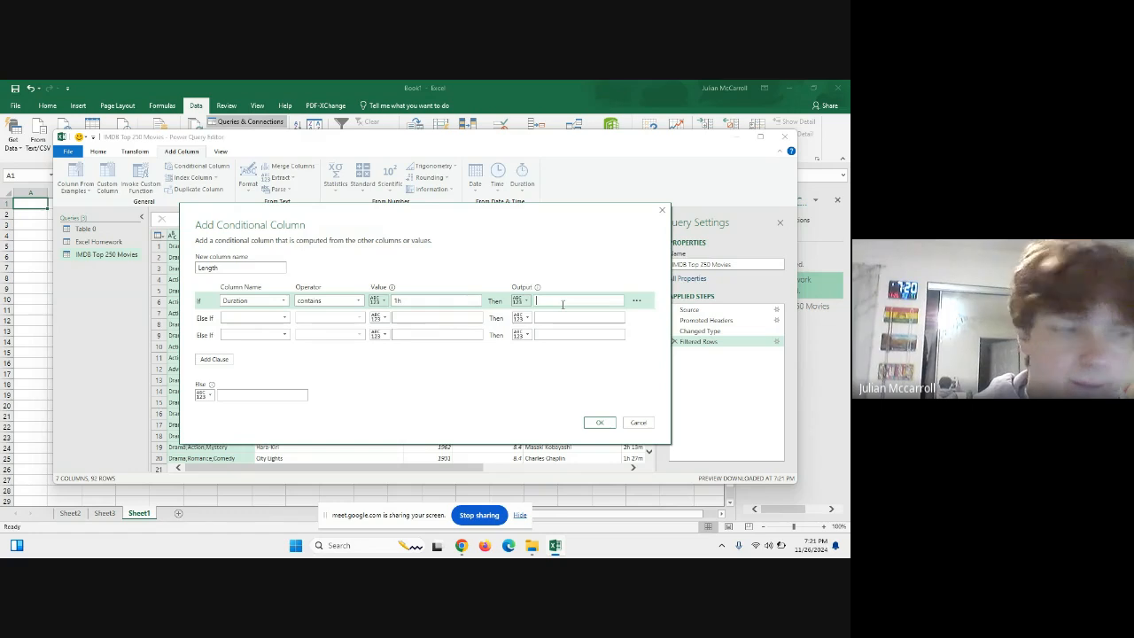
pyautogui.write('Short')
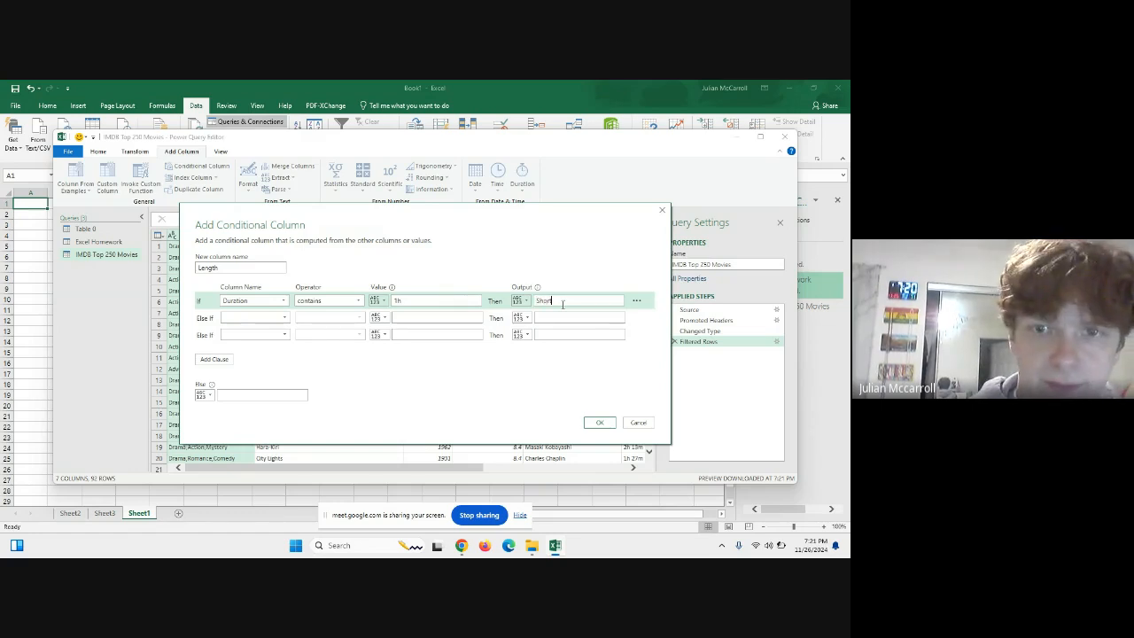
# - Define the second clause so that a Duration containing 2h outputs Medium
pyautogui.click(266, 318)
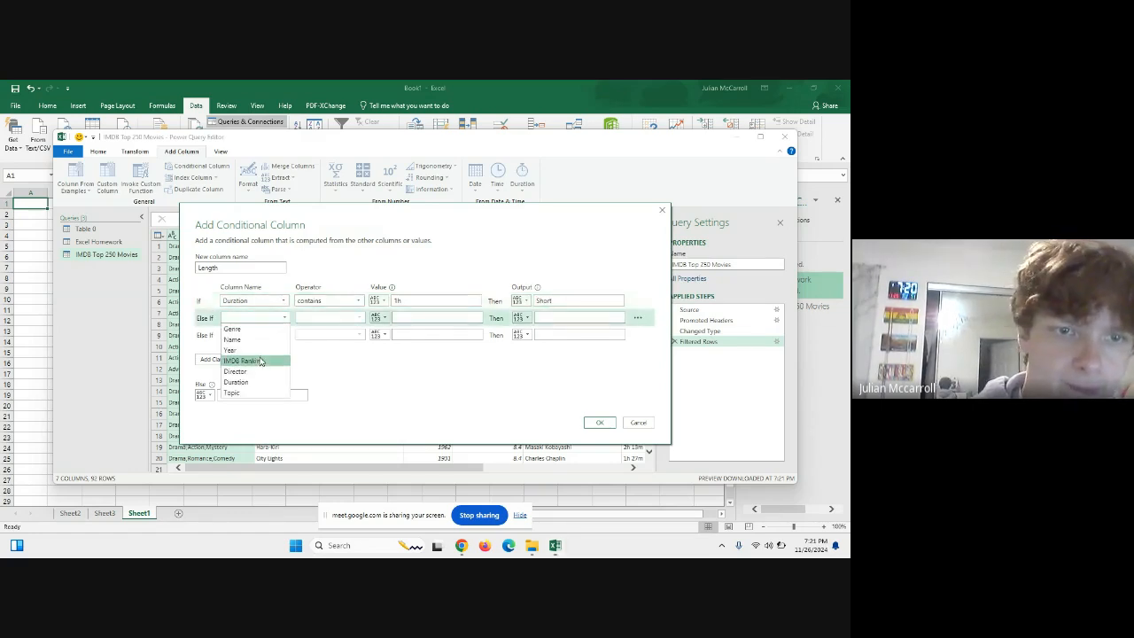
pyautogui.click(236, 382)
pyautogui.click(319, 318)
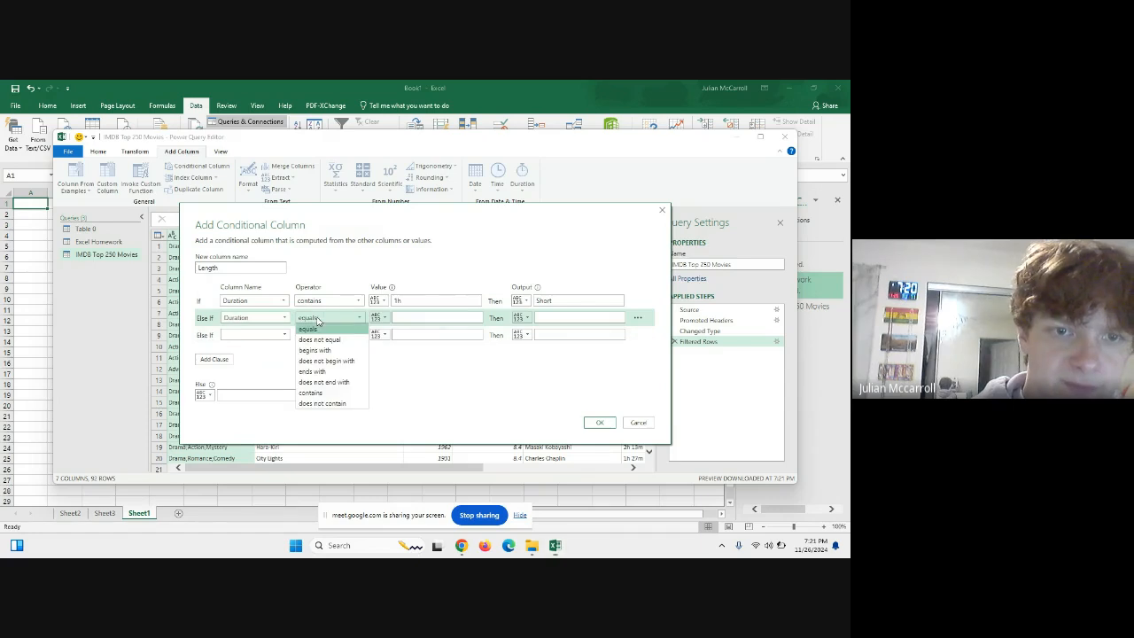
pyautogui.click(350, 392)
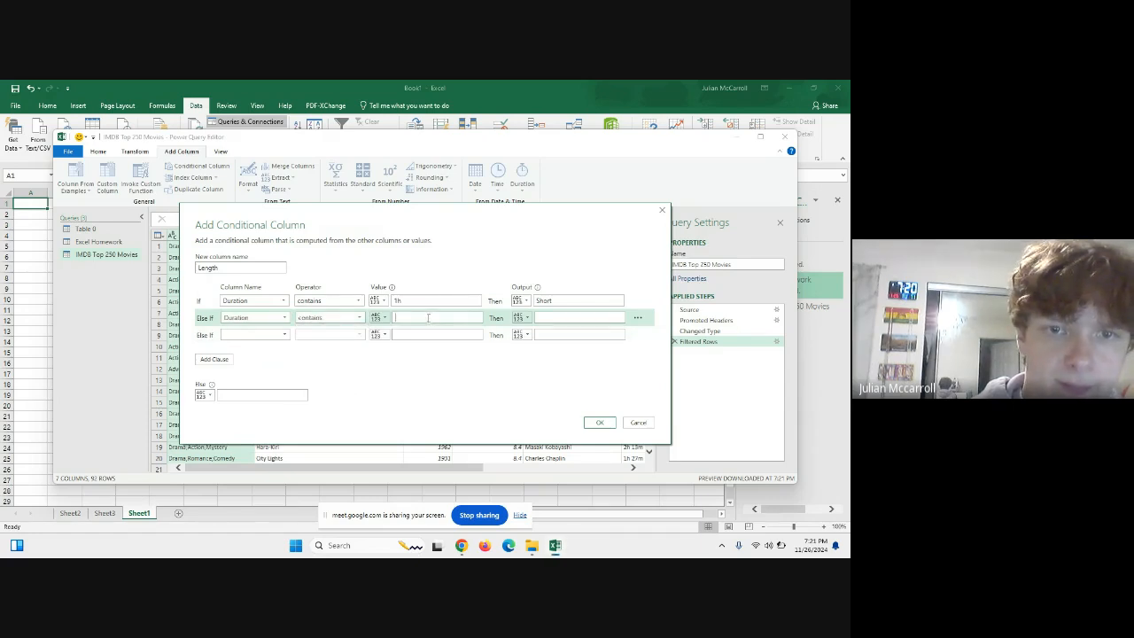
pyautogui.click(548, 319)
pyautogui.write('Mediu')
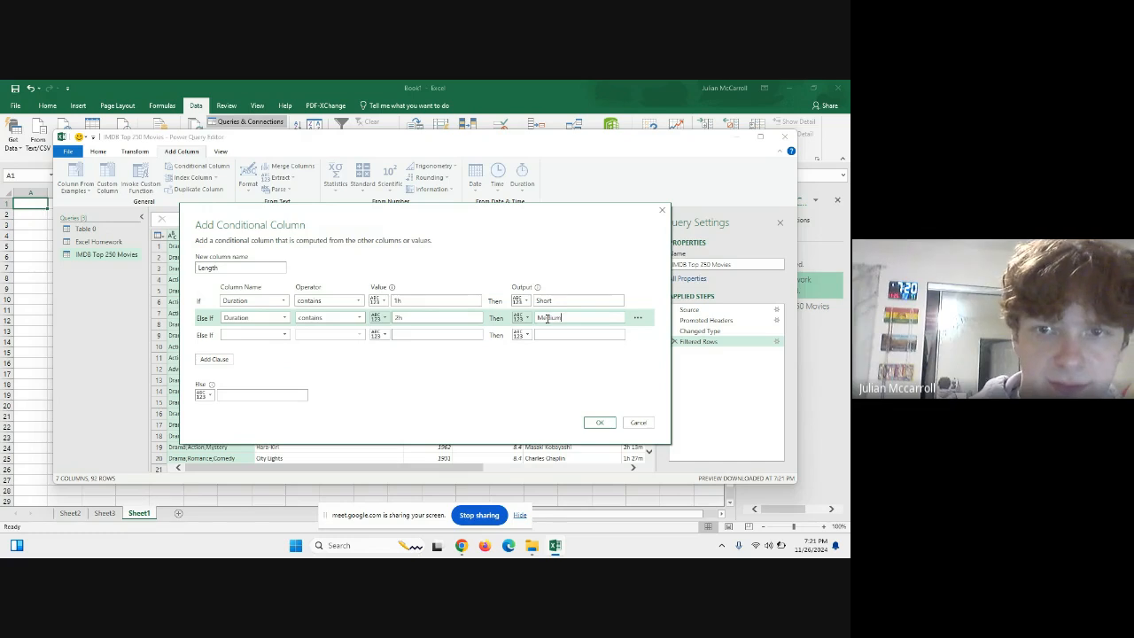
pyautogui.write('m')
# - Define the third clause so that a Duration containing 3h outputs Long, and create the conditional column
pyautogui.click(254, 334)
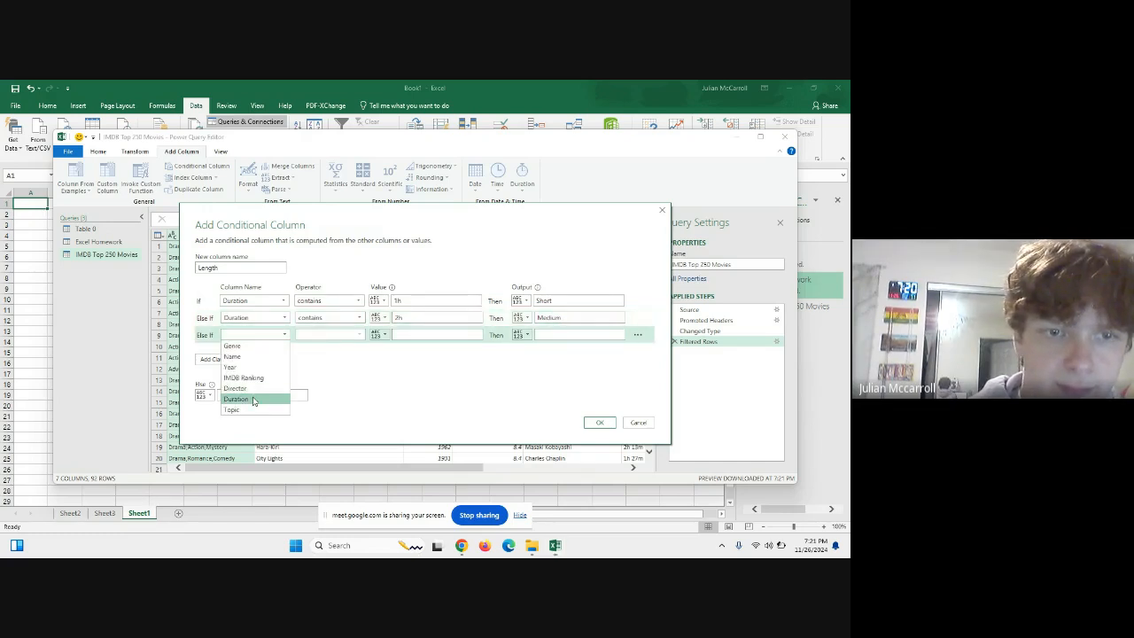
pyautogui.click(254, 400)
pyautogui.click(327, 335)
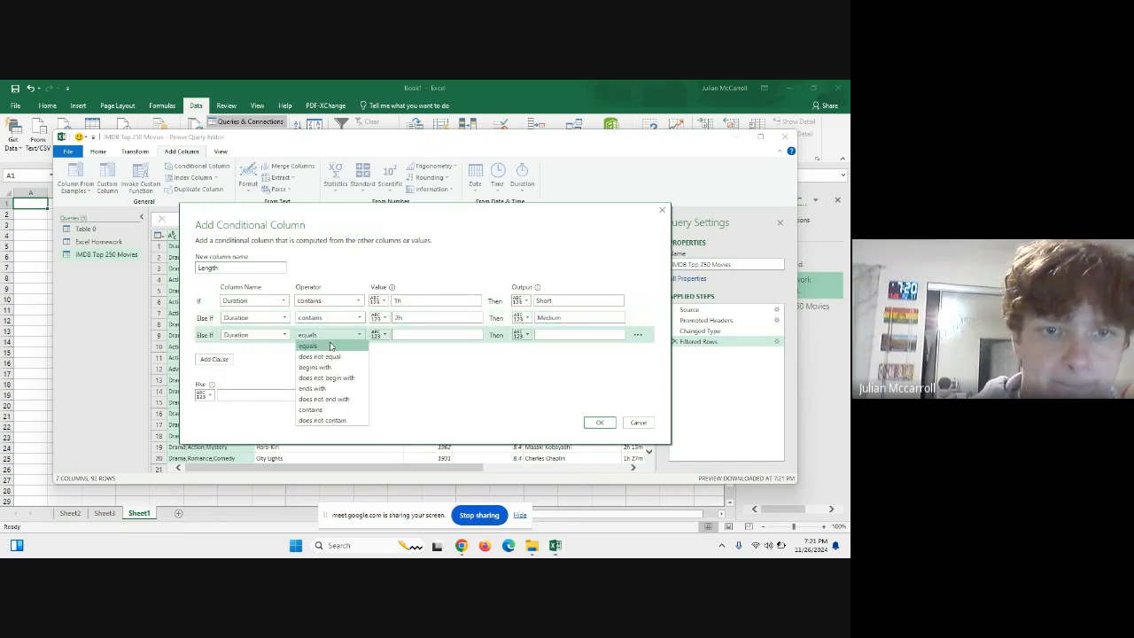
pyautogui.click(344, 409)
pyautogui.click(428, 334)
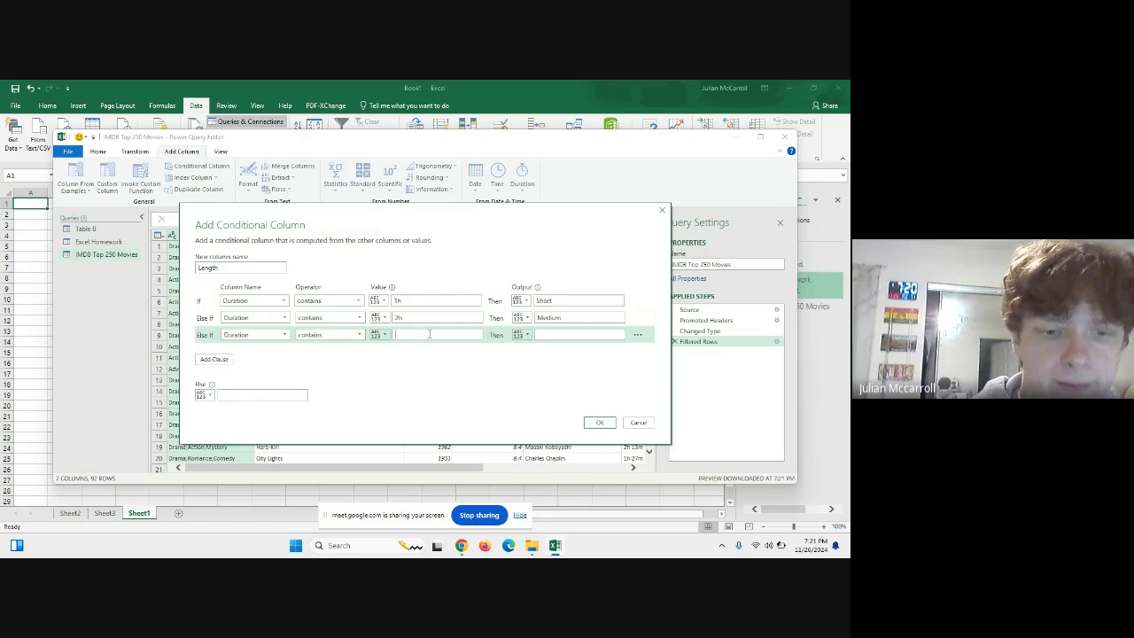
pyautogui.click(575, 334)
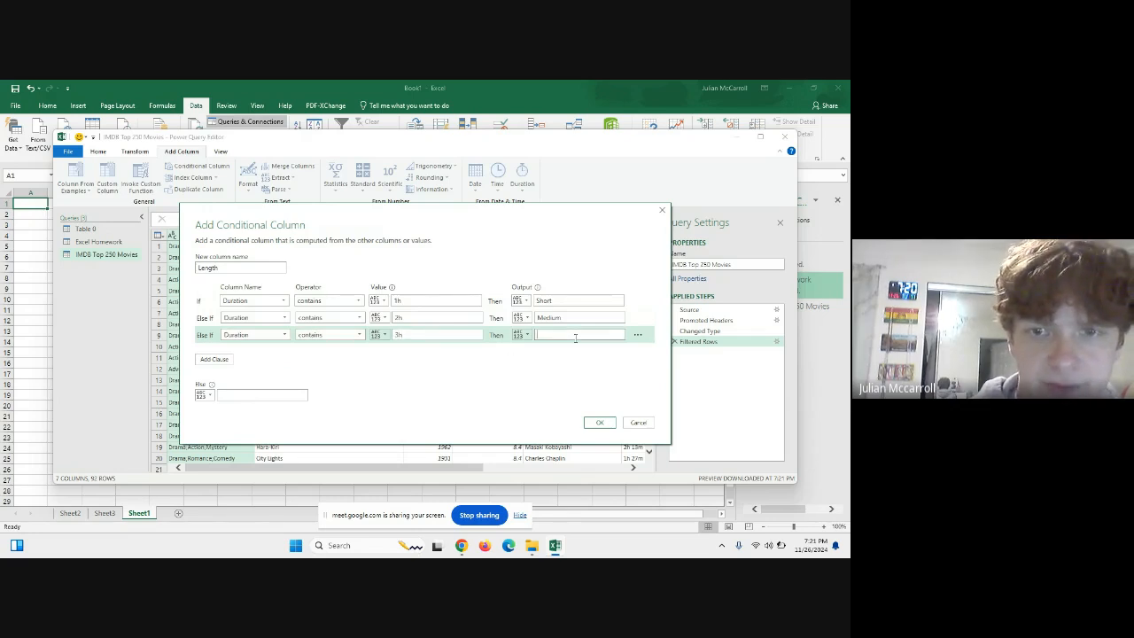
pyautogui.write('l')
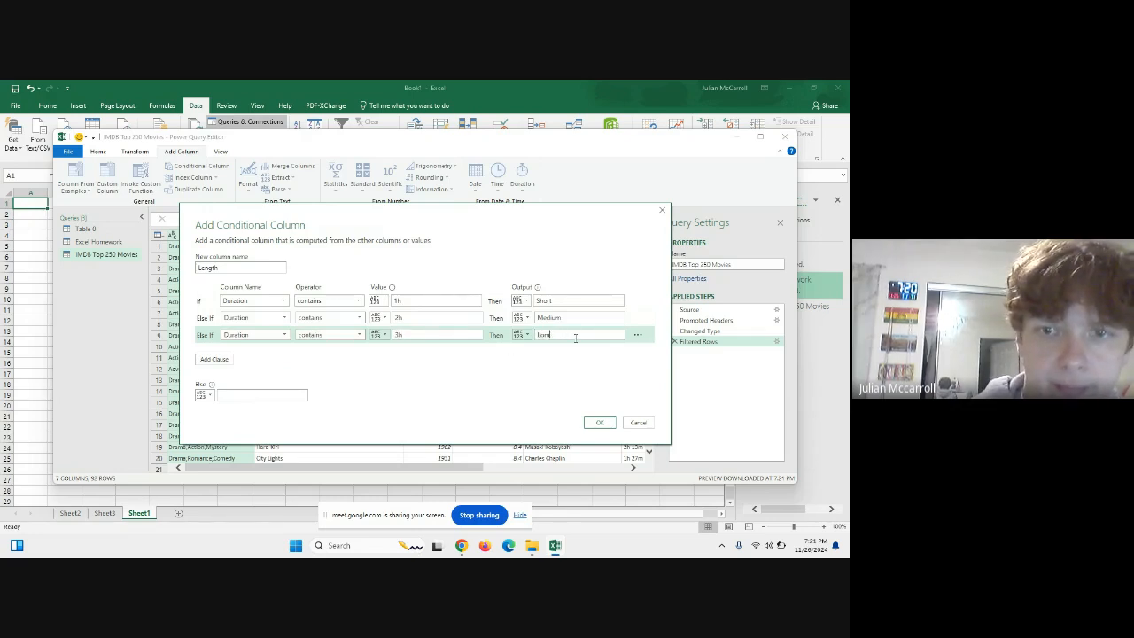
pyautogui.click(598, 421)
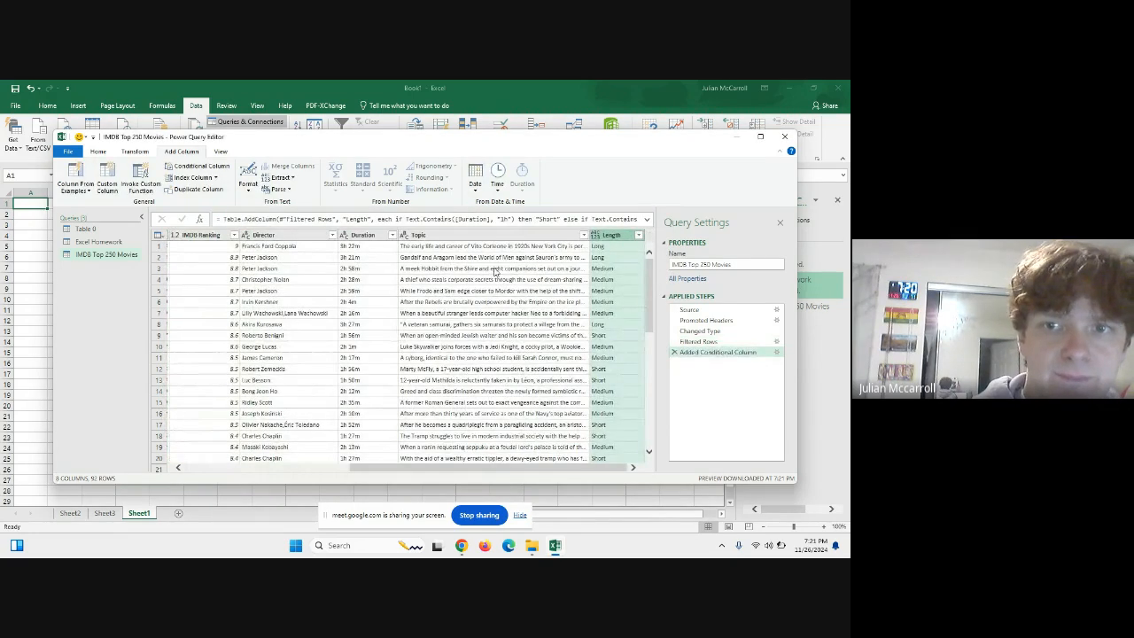
# - Move the Length column so it sits between the Year and IMDB Ranking columns
pyautogui.moveTo(608, 234); pyautogui.dragTo(391, 285)
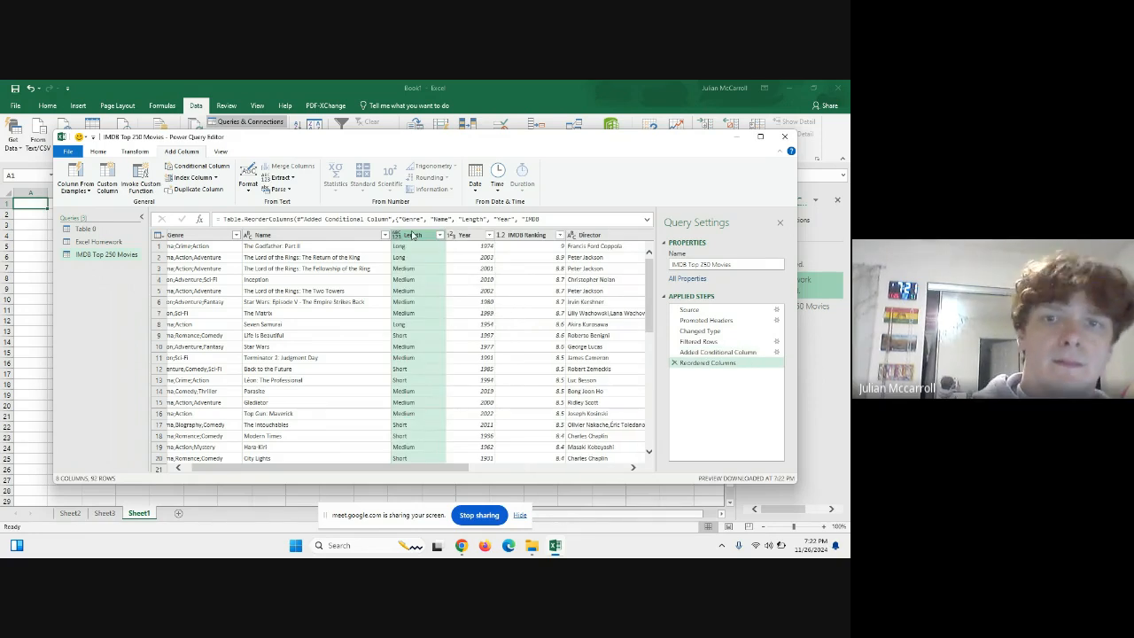
pyautogui.moveTo(412, 235); pyautogui.dragTo(478, 238)
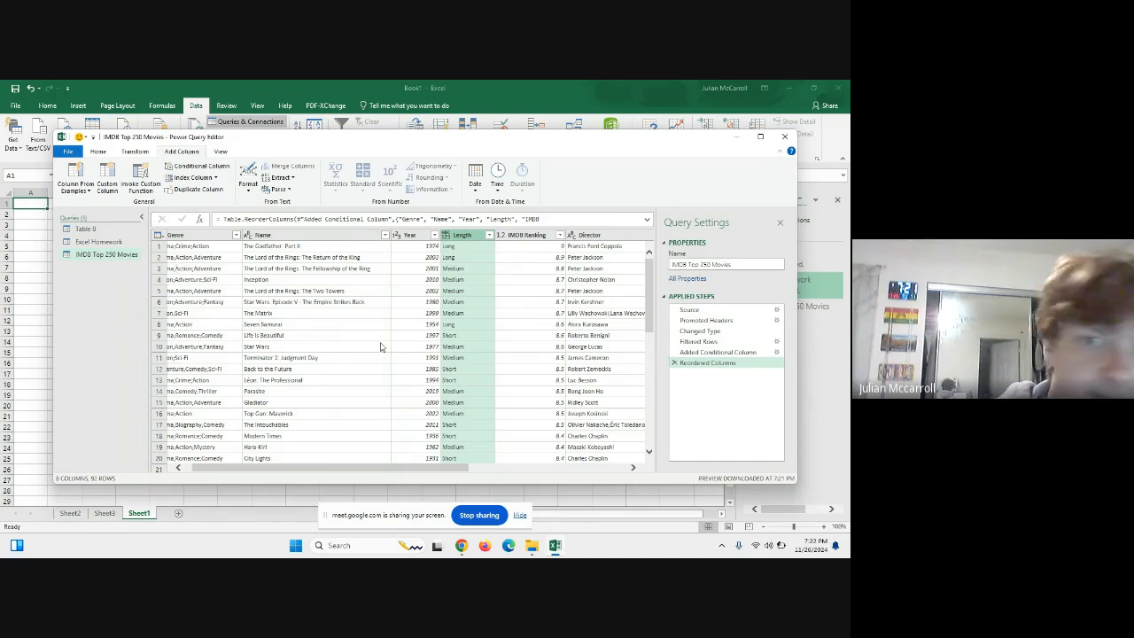
# - Filter the Year column to keep only rows where the year is greater than 2000
pyautogui.click(434, 235)
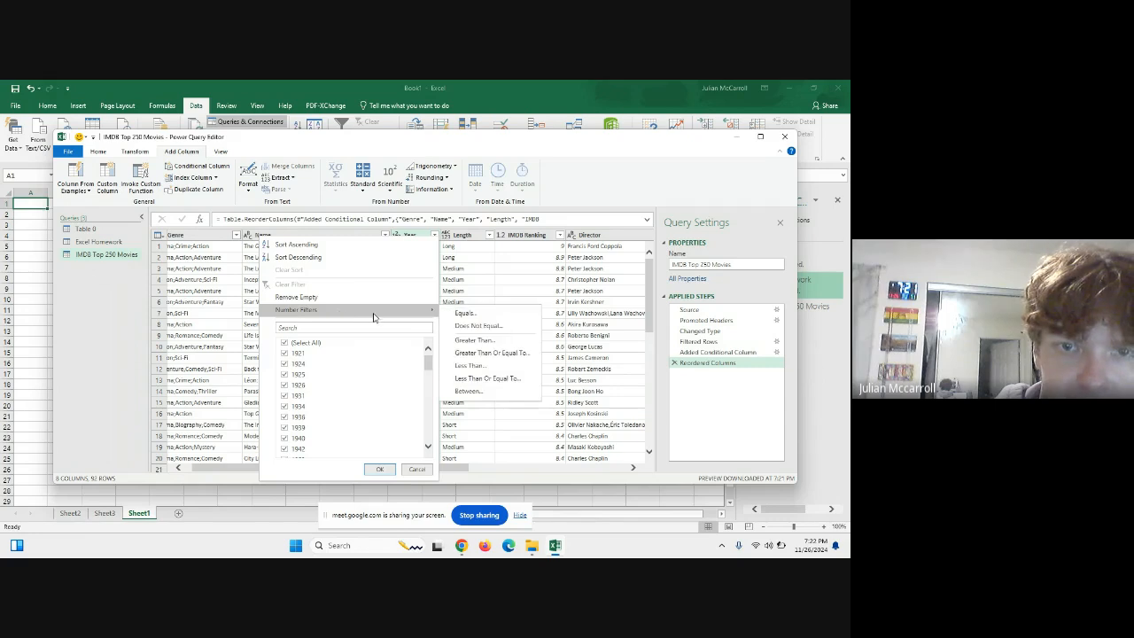
pyautogui.moveTo(431, 311)
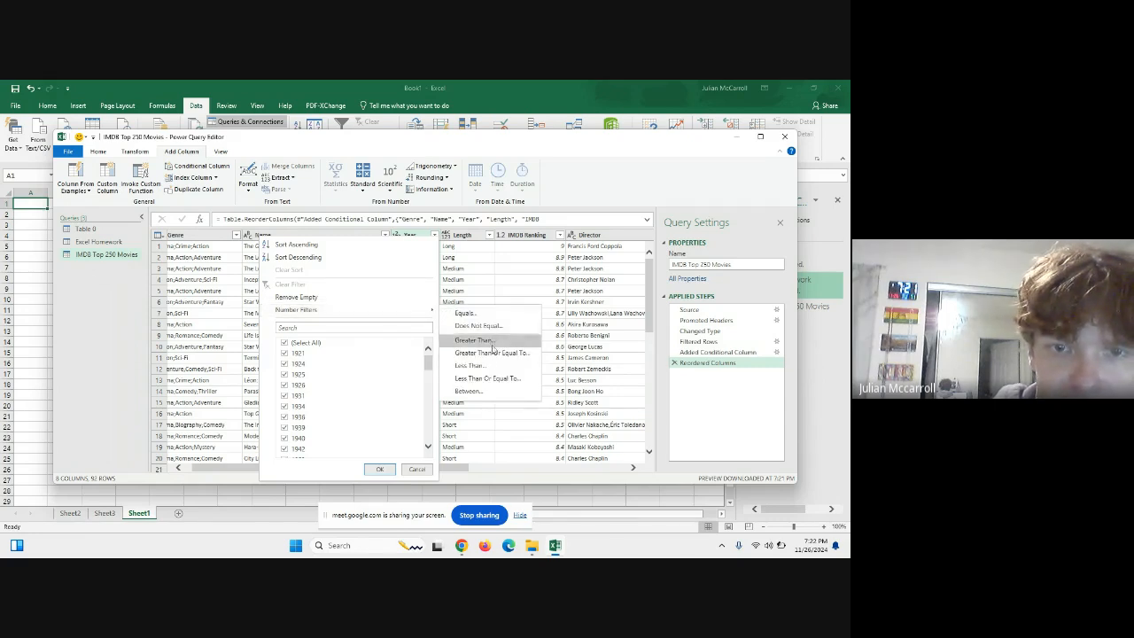
pyautogui.click(484, 341)
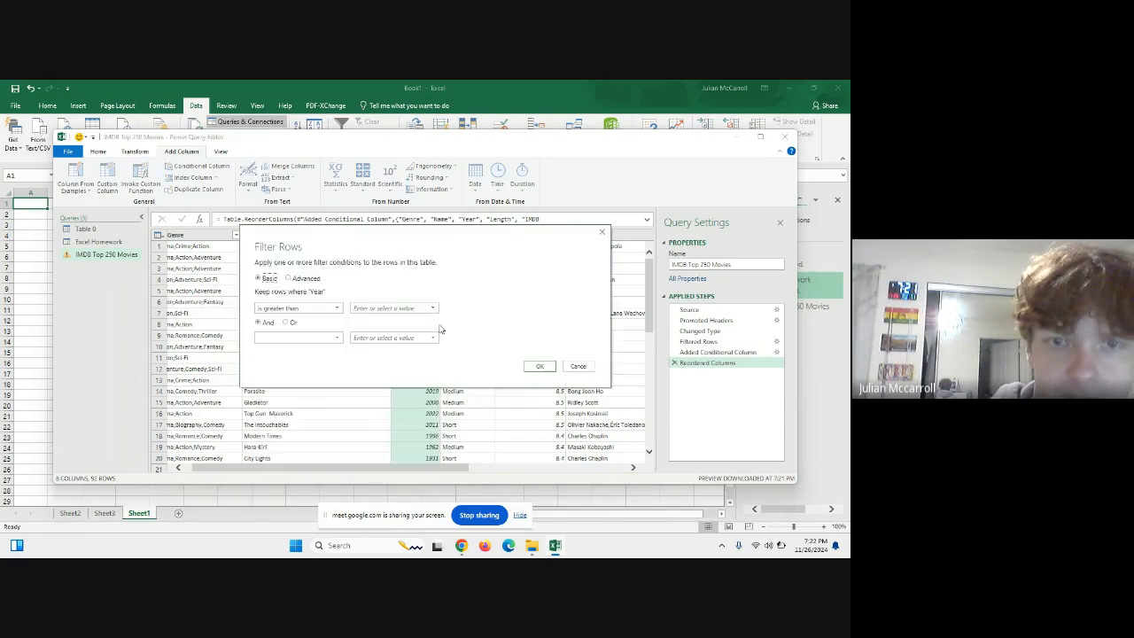
pyautogui.click(371, 309)
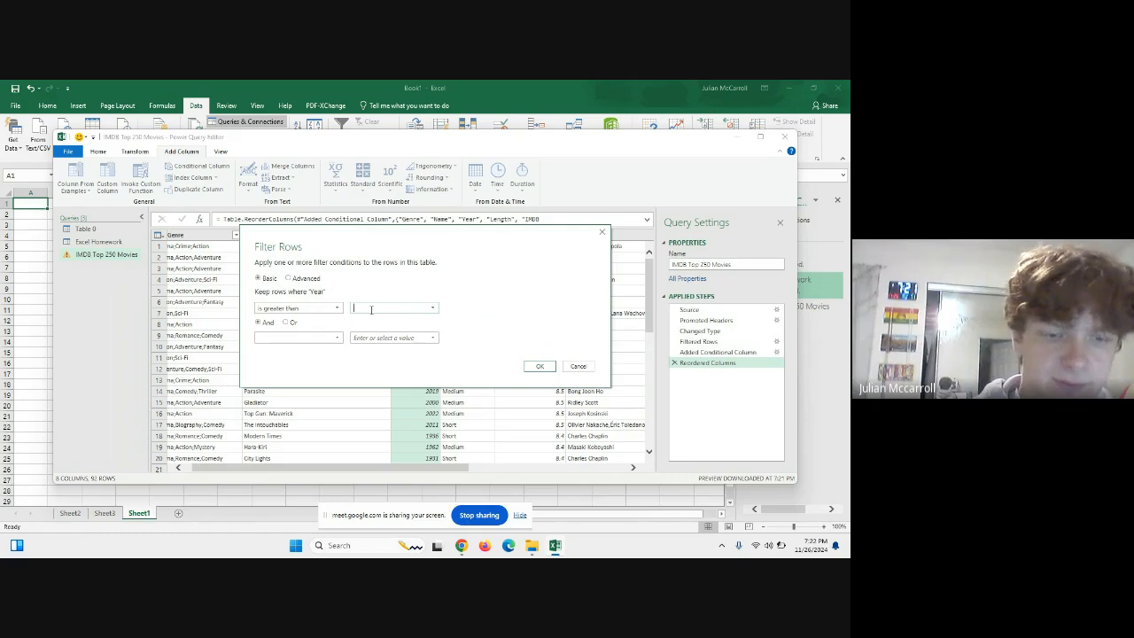
pyautogui.write('2000')
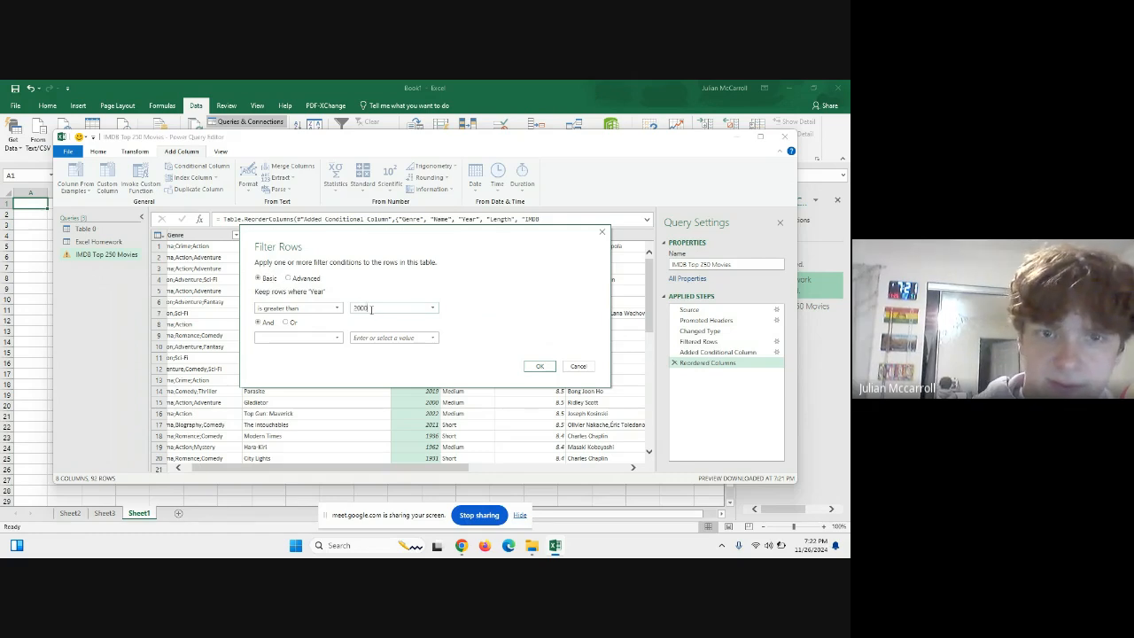
pyautogui.click(539, 366)
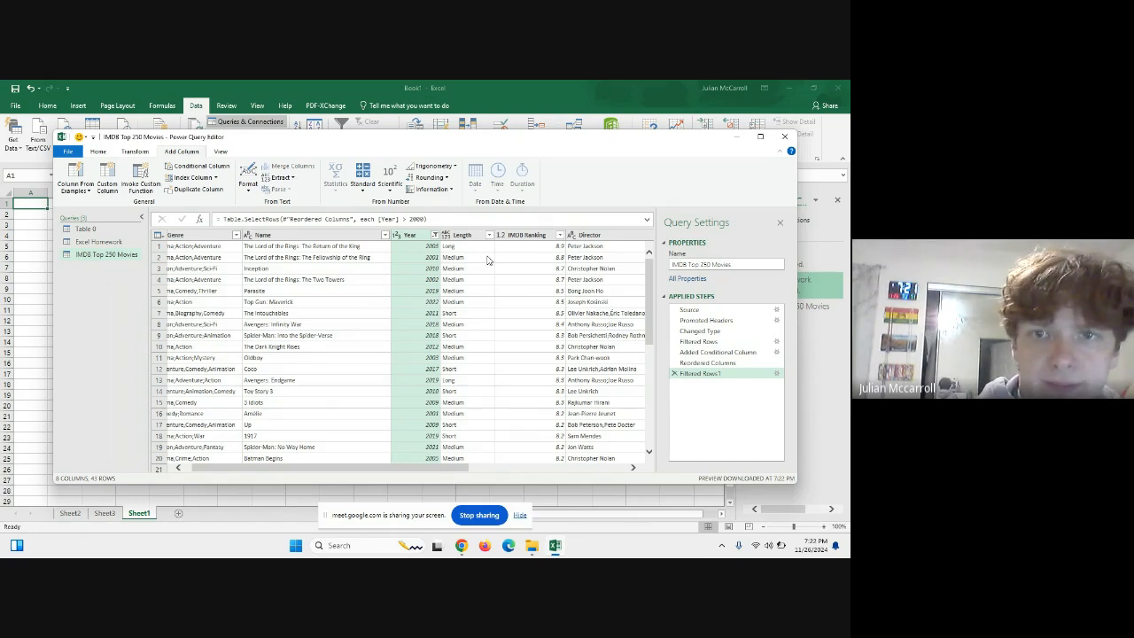
# - Sort the movies by IMDB Ranking in descending order and load the finished query into the workbook
pyautogui.click(528, 235)
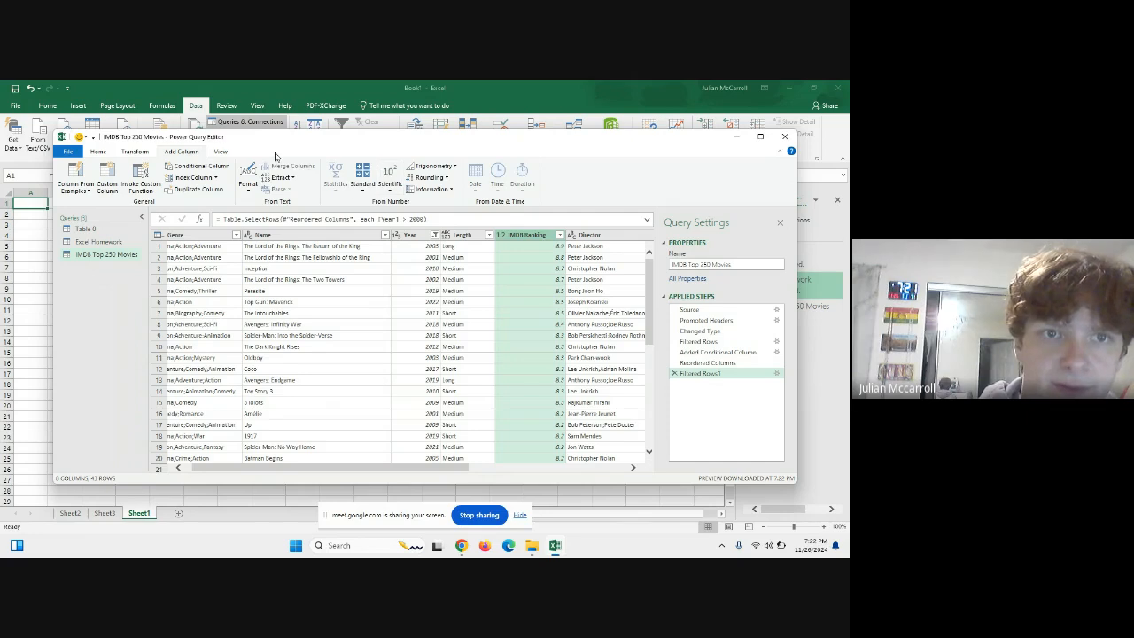
pyautogui.click(102, 154)
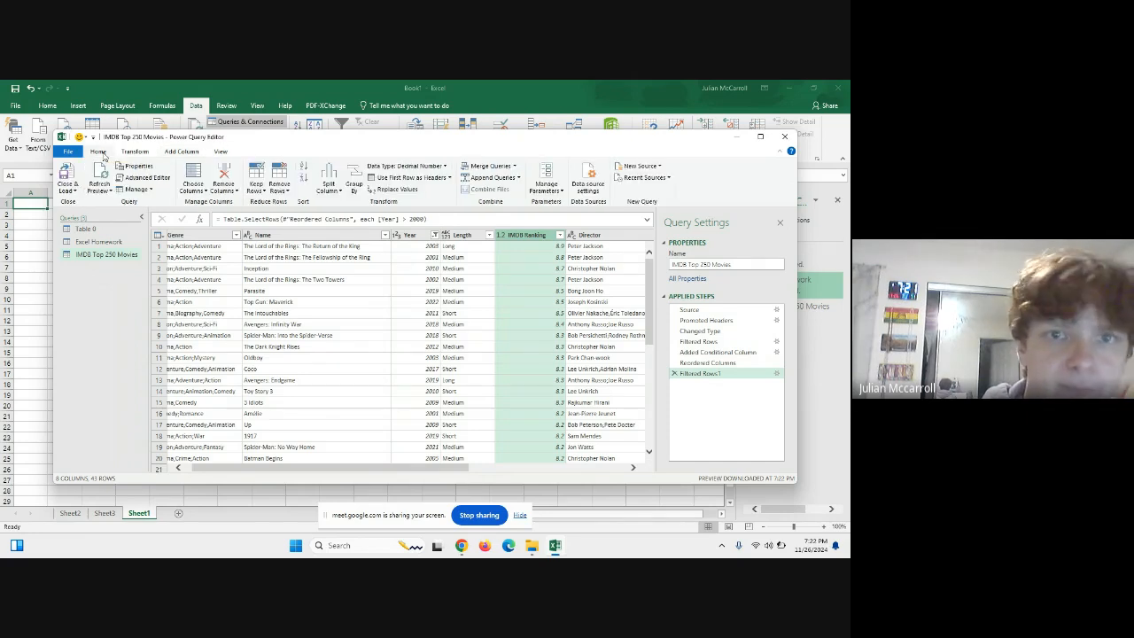
pyautogui.click(304, 182)
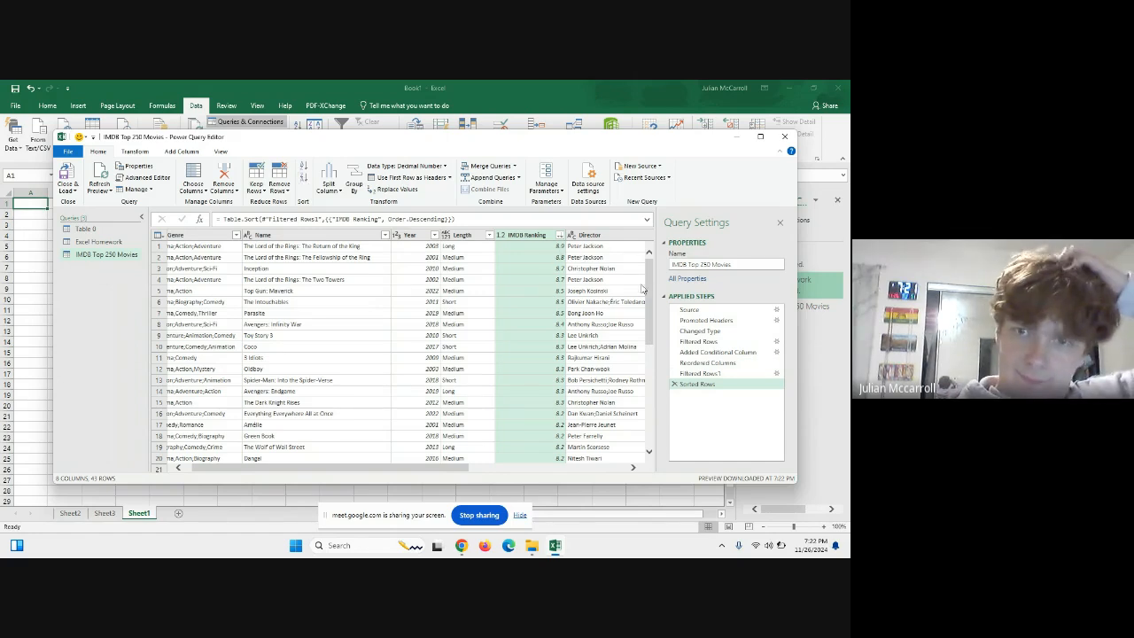
pyautogui.moveTo(649, 287); pyautogui.dragTo(671, 423)
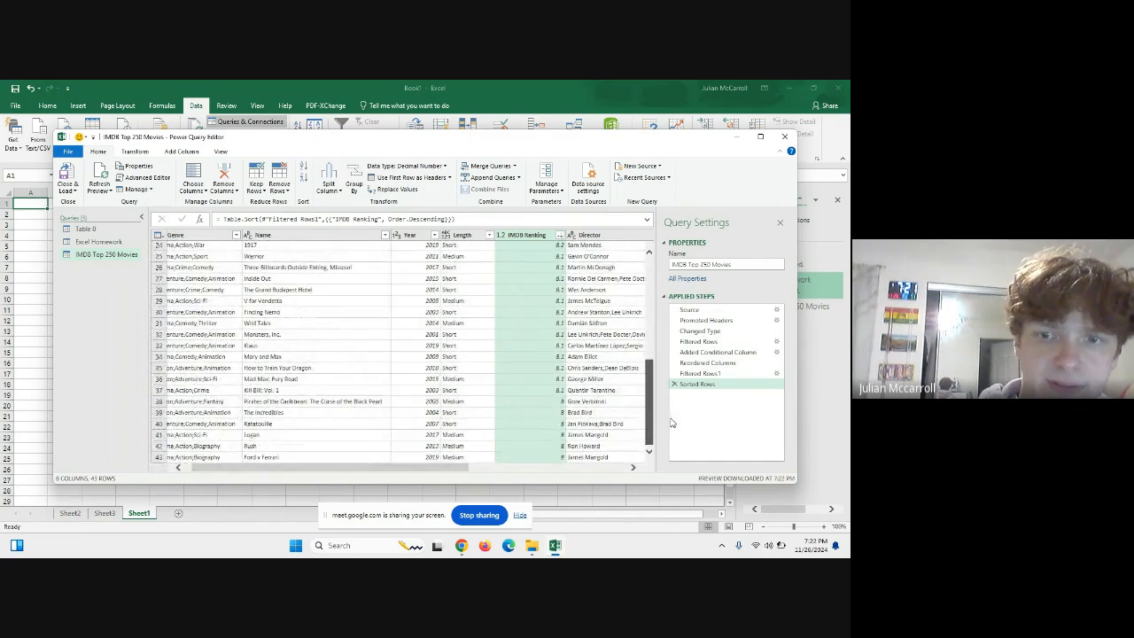
pyautogui.scroll(8, 415, 287)
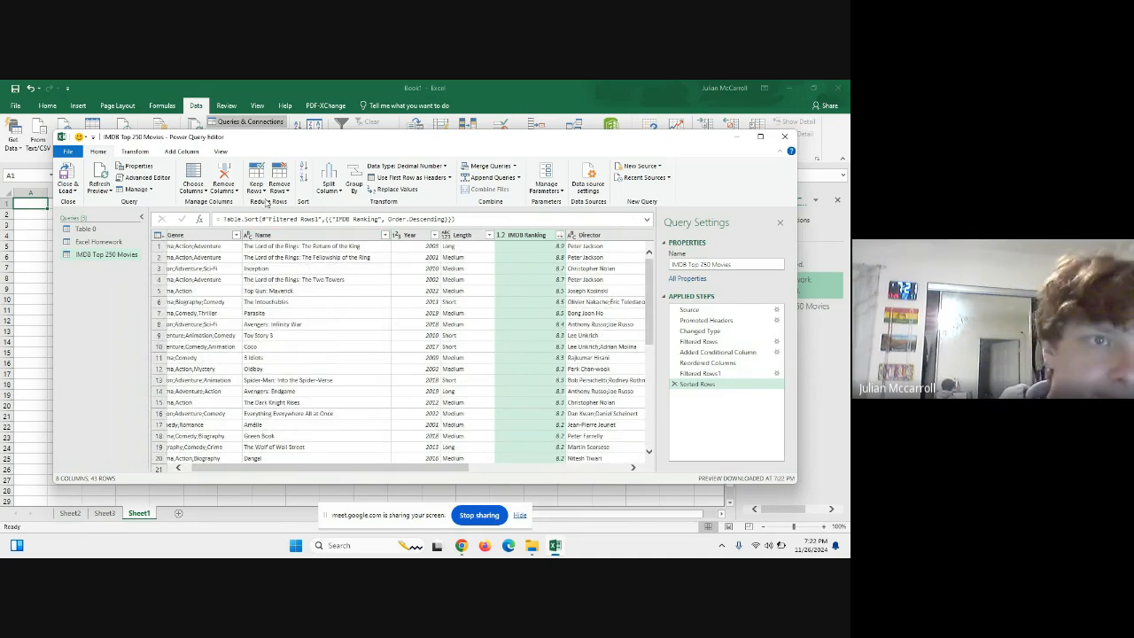
pyautogui.click(60, 168)
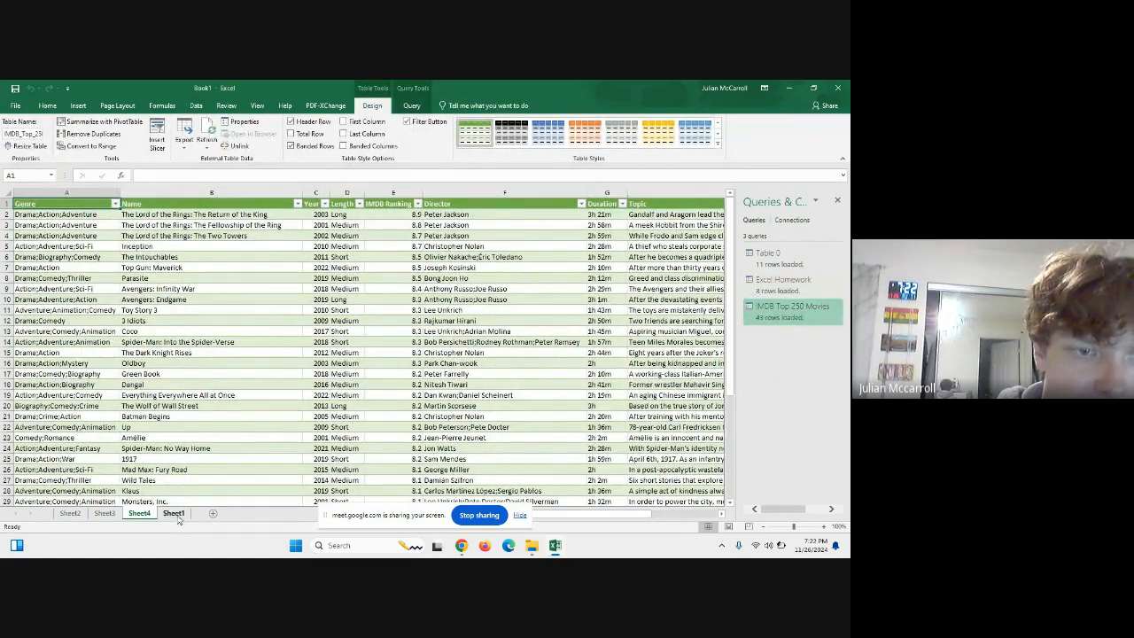
# - From Sheet1, import the Sales Data sheet of the workbook "sales data for power query" and open it for transformation in Power Query
pyautogui.click(174, 513)
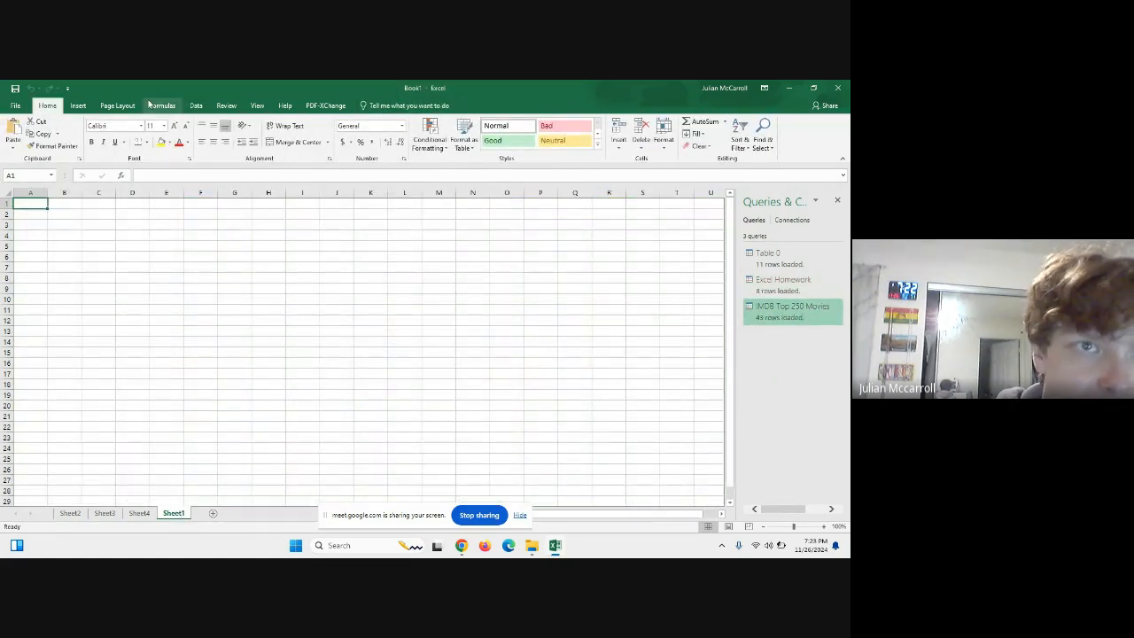
pyautogui.click(194, 106)
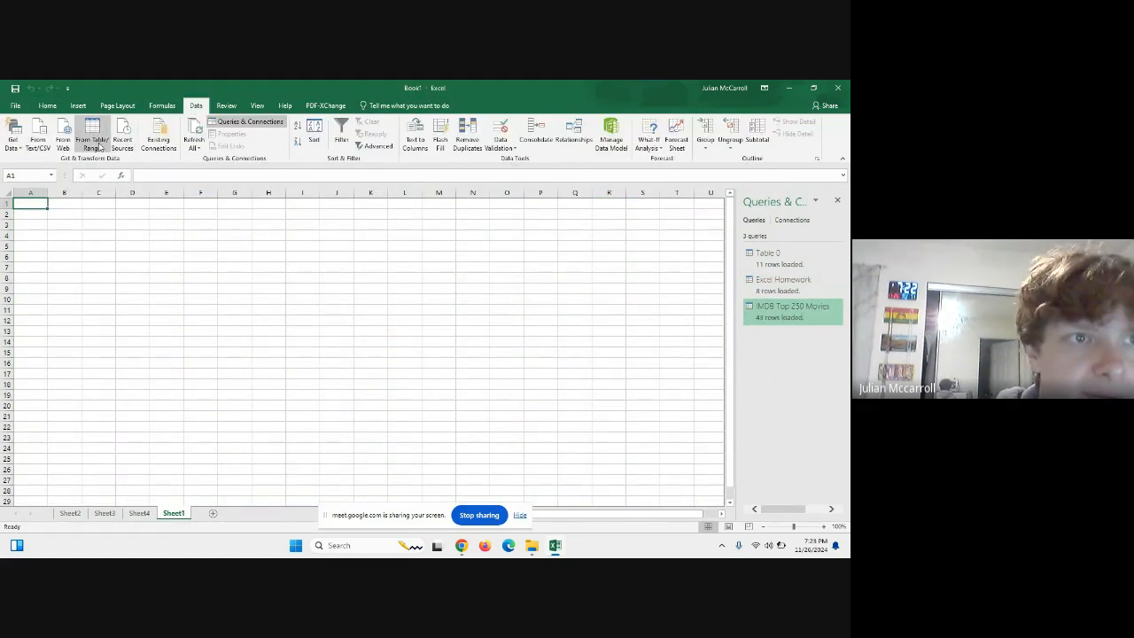
pyautogui.click(14, 135)
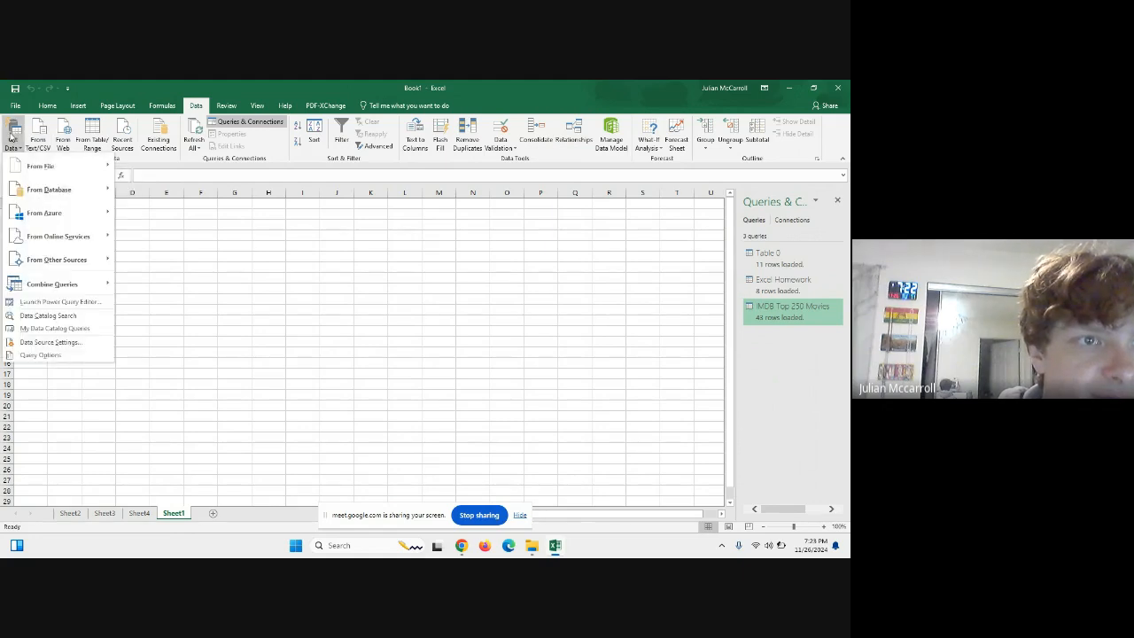
pyautogui.moveTo(45, 168)
pyautogui.click(124, 168)
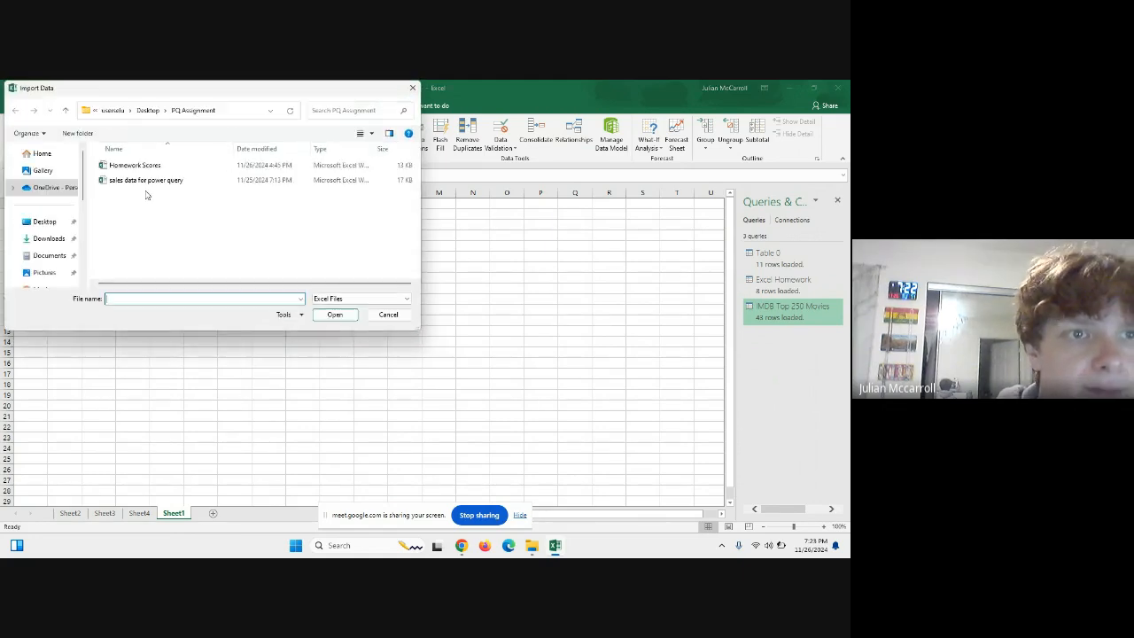
pyautogui.click(142, 180)
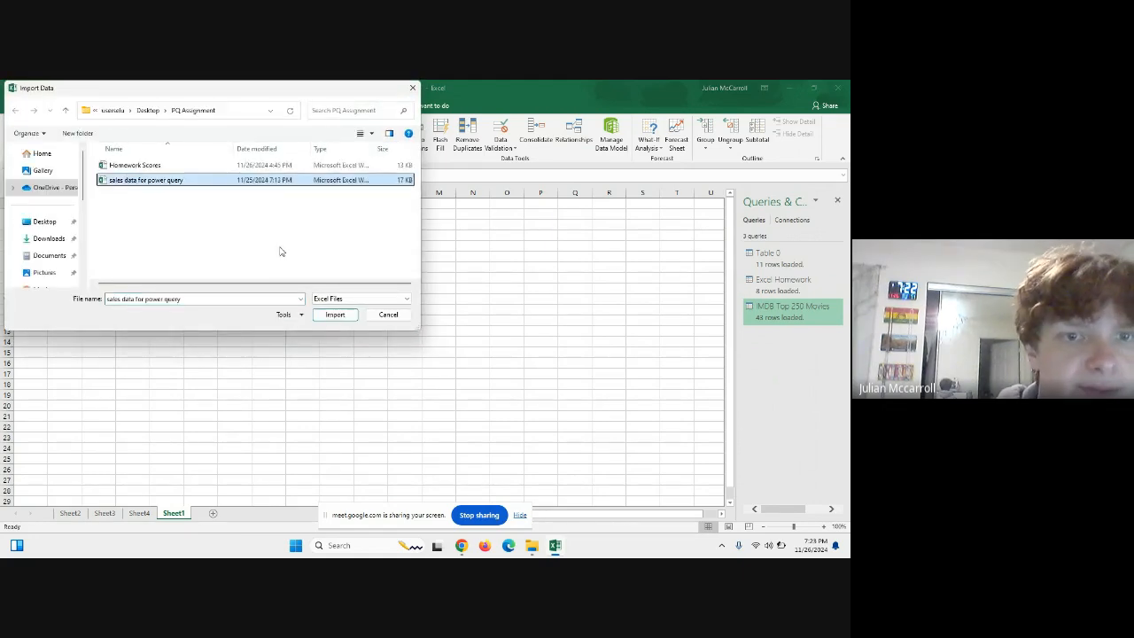
pyautogui.click(330, 315)
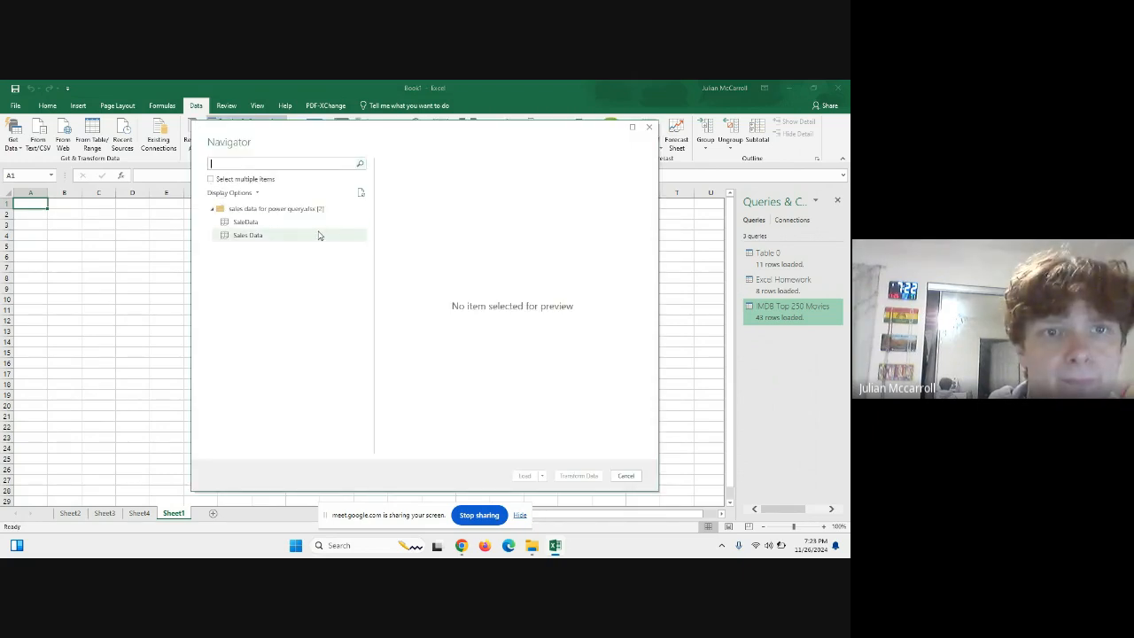
pyautogui.click(303, 234)
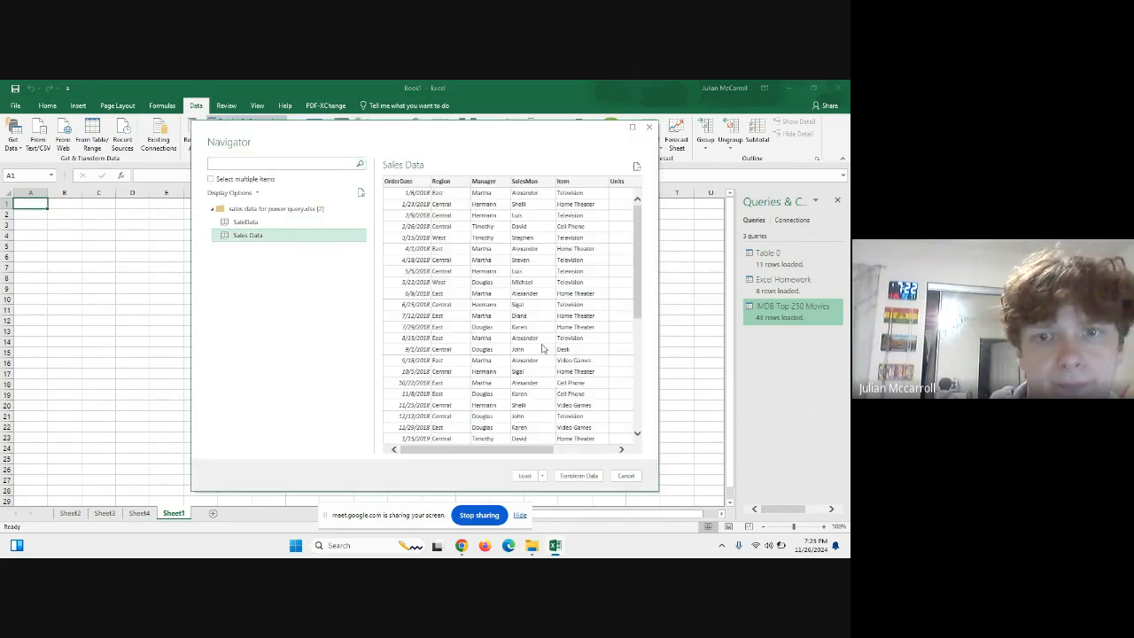
pyautogui.click(574, 477)
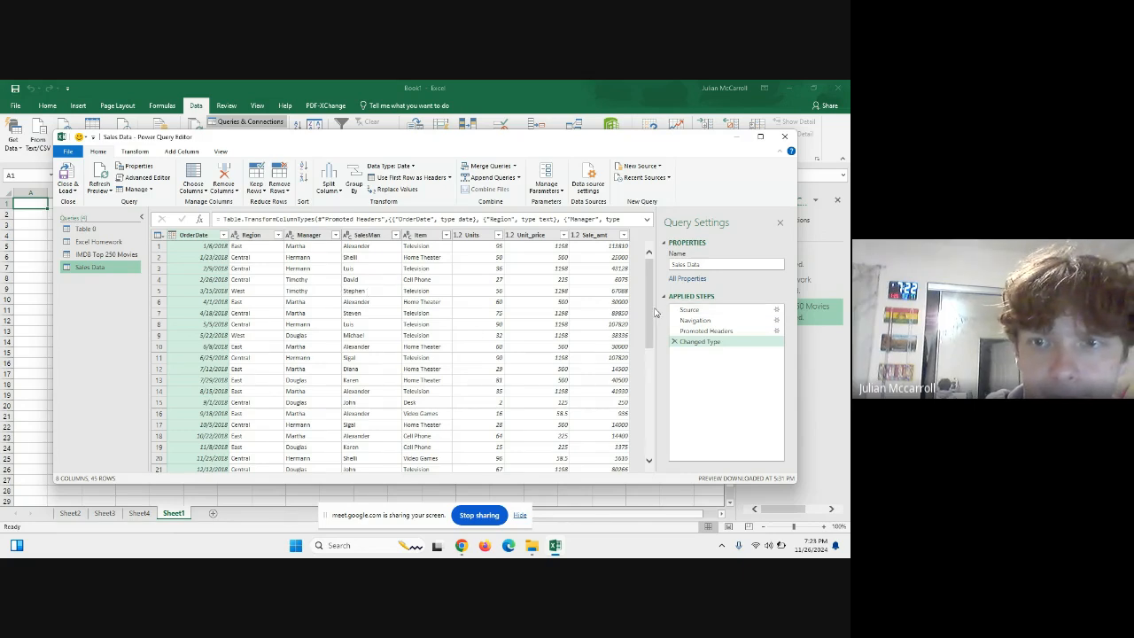
# - Remove the bottom 2 rows from the Sales Data query and check the end of the table
pyautogui.moveTo(650, 313); pyautogui.dragTo(652, 448)
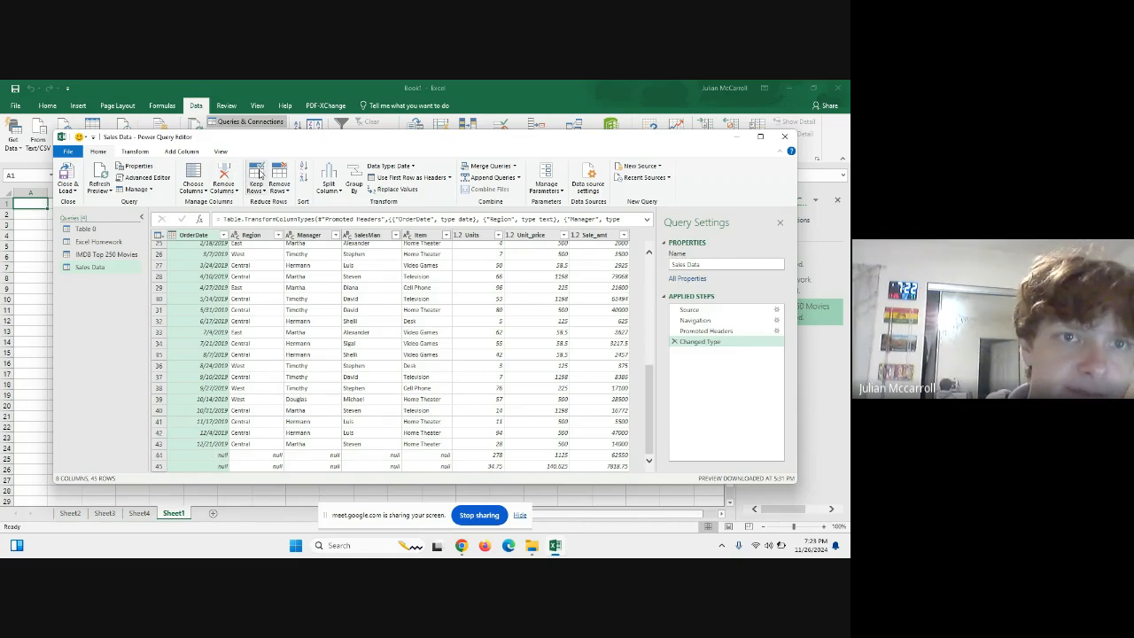
pyautogui.click(281, 185)
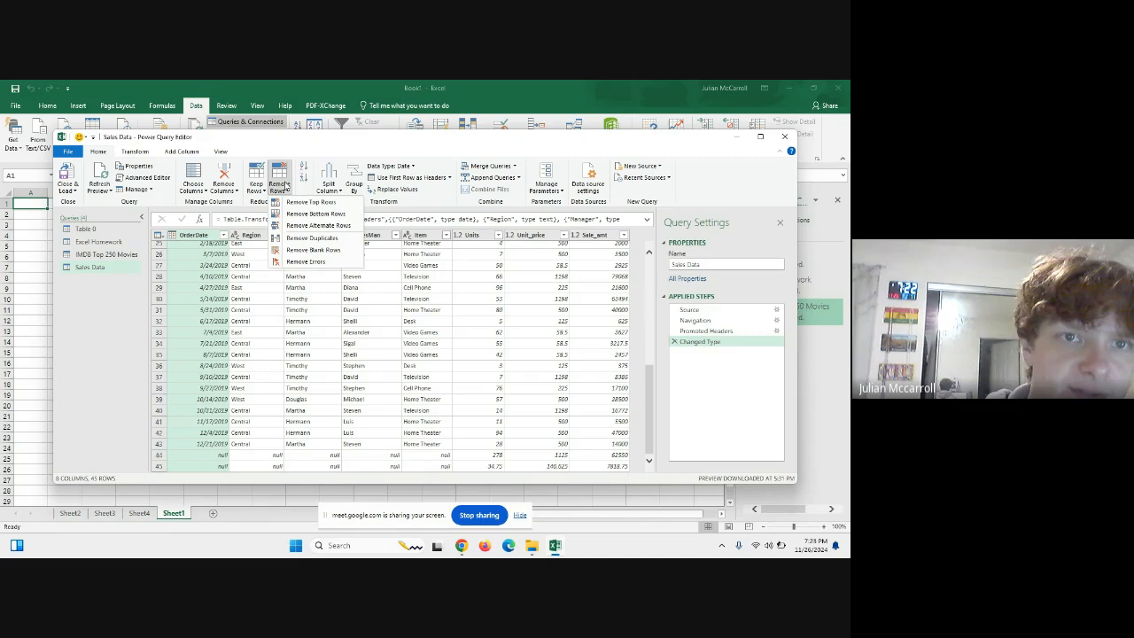
pyautogui.click(315, 214)
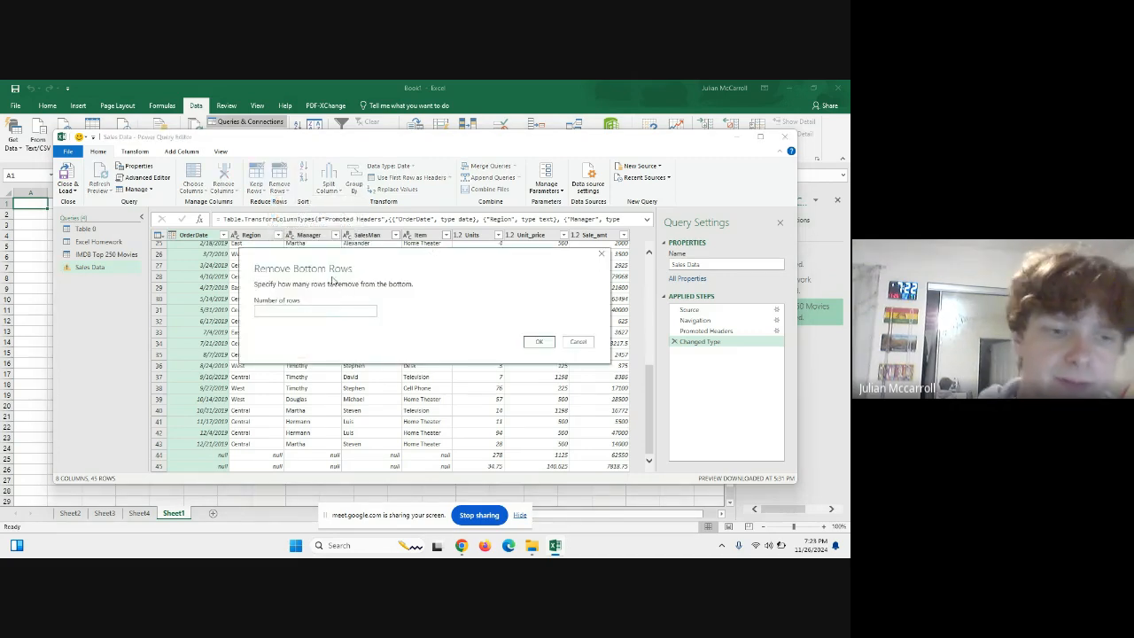
pyautogui.click(537, 342)
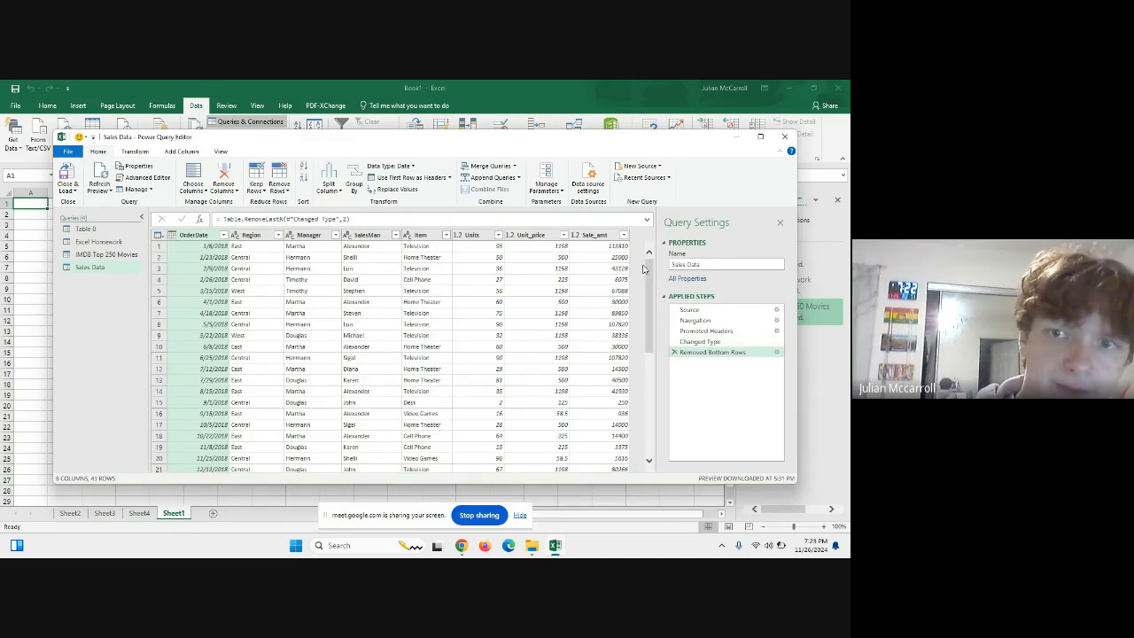
pyautogui.moveTo(649, 307); pyautogui.dragTo(651, 318)
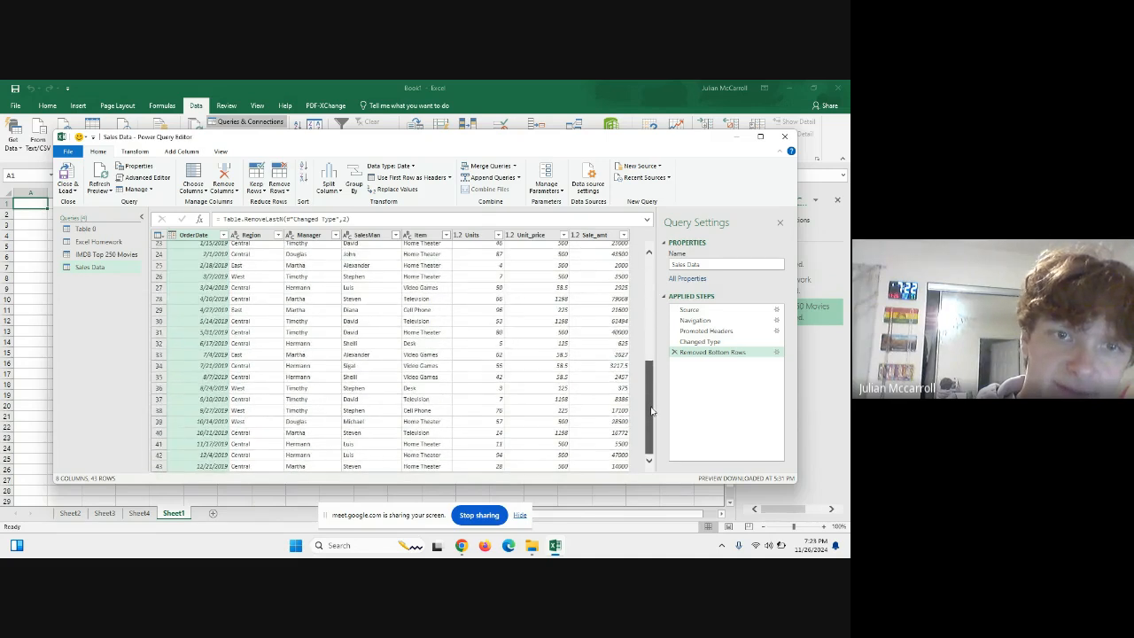
pyautogui.moveTo(651, 410); pyautogui.dragTo(648, 284)
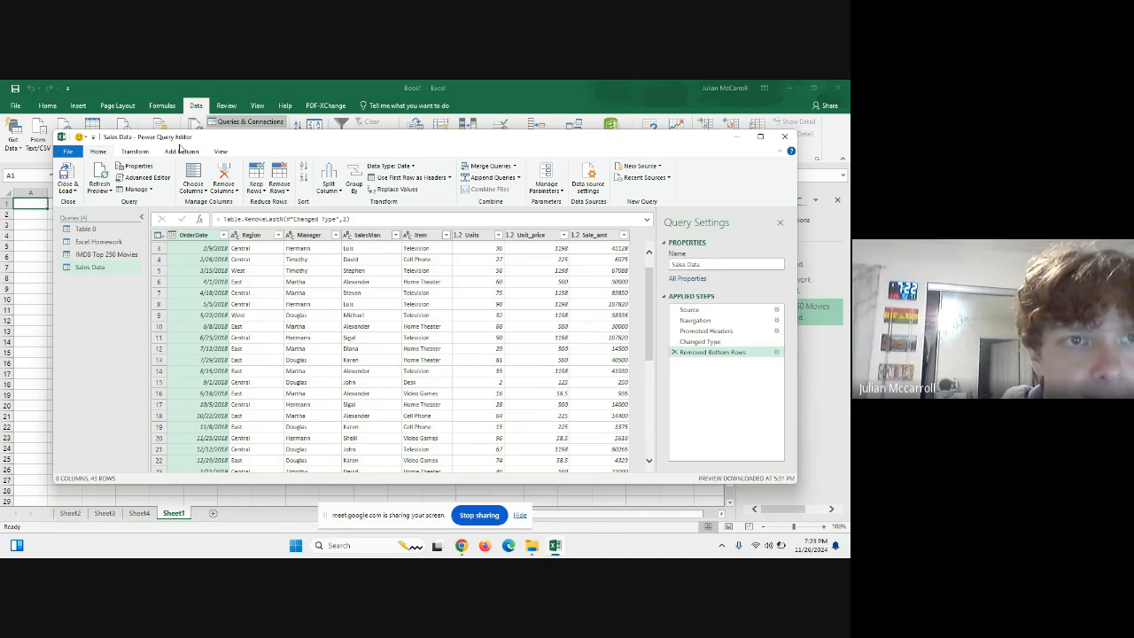
# - Start a new conditional column in the Sales Data query and name it OrderSize
pyautogui.click(182, 151)
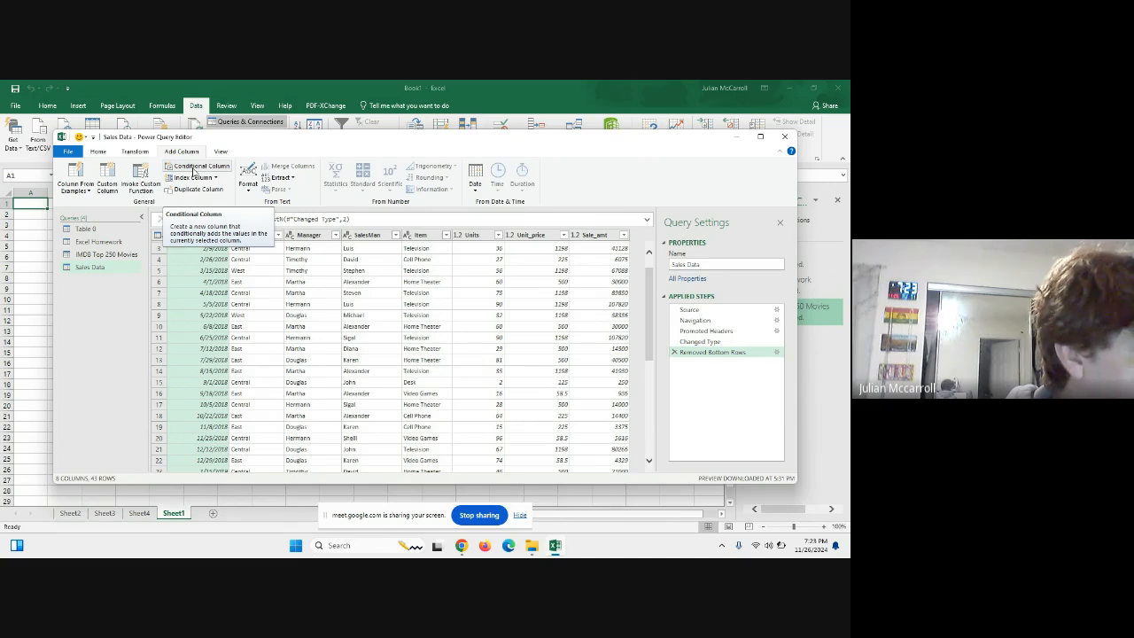
pyautogui.click(194, 168)
pyautogui.click(241, 267)
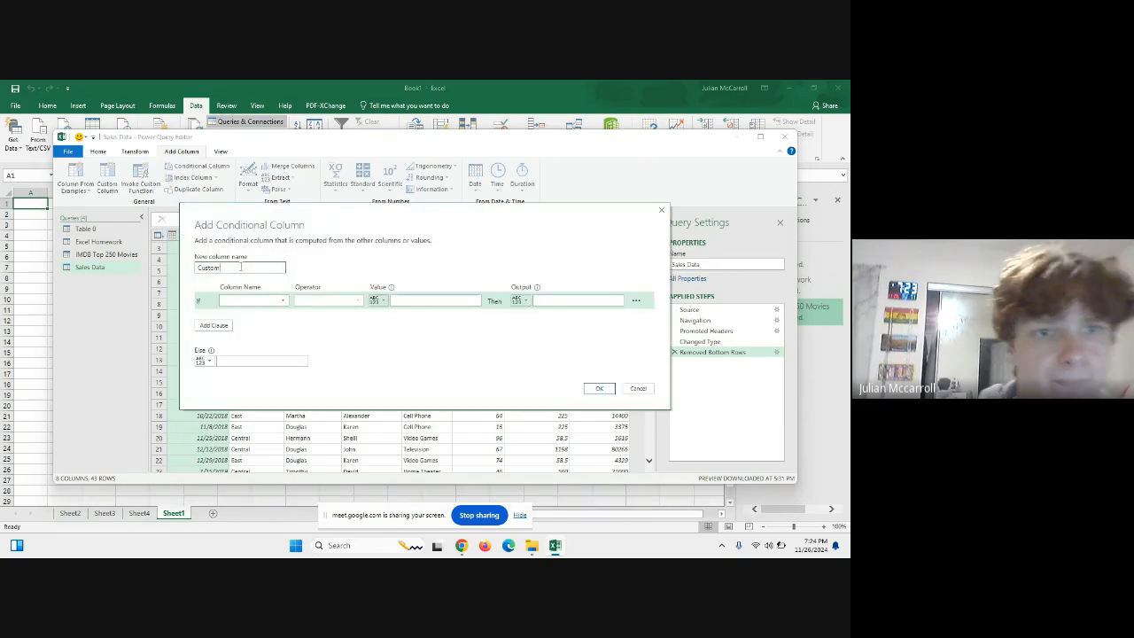
pyautogui.doubleClick(241, 266)
pyautogui.write('OrderSize')
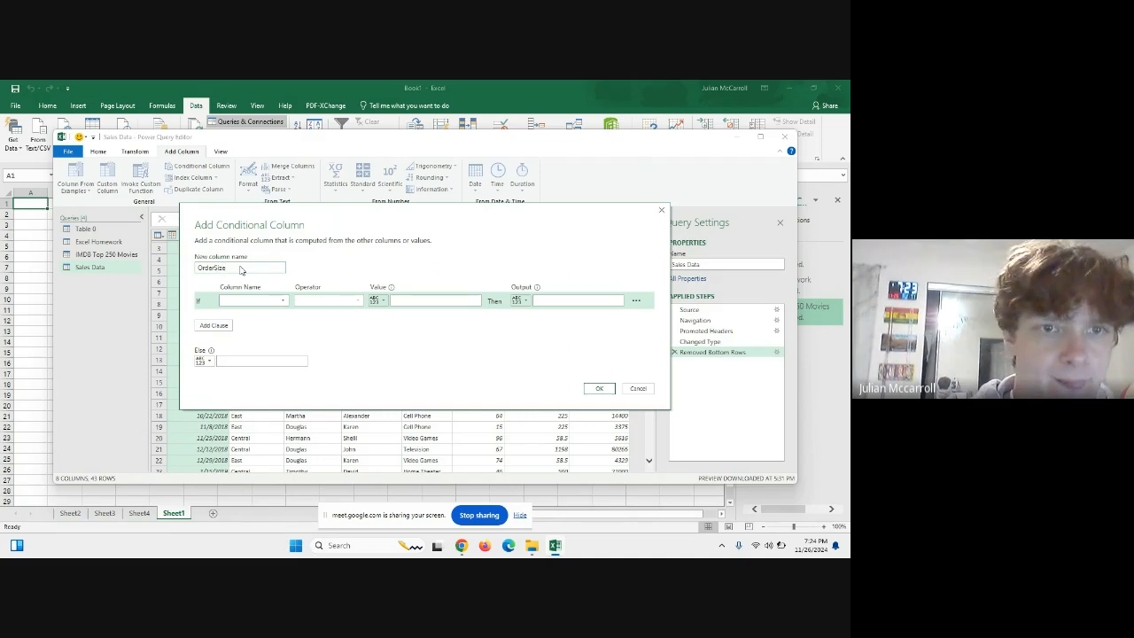
# - Define the OrderSize rule so Units greater than 50 gives Large, otherwise Small, and create the column
pyautogui.click(255, 301)
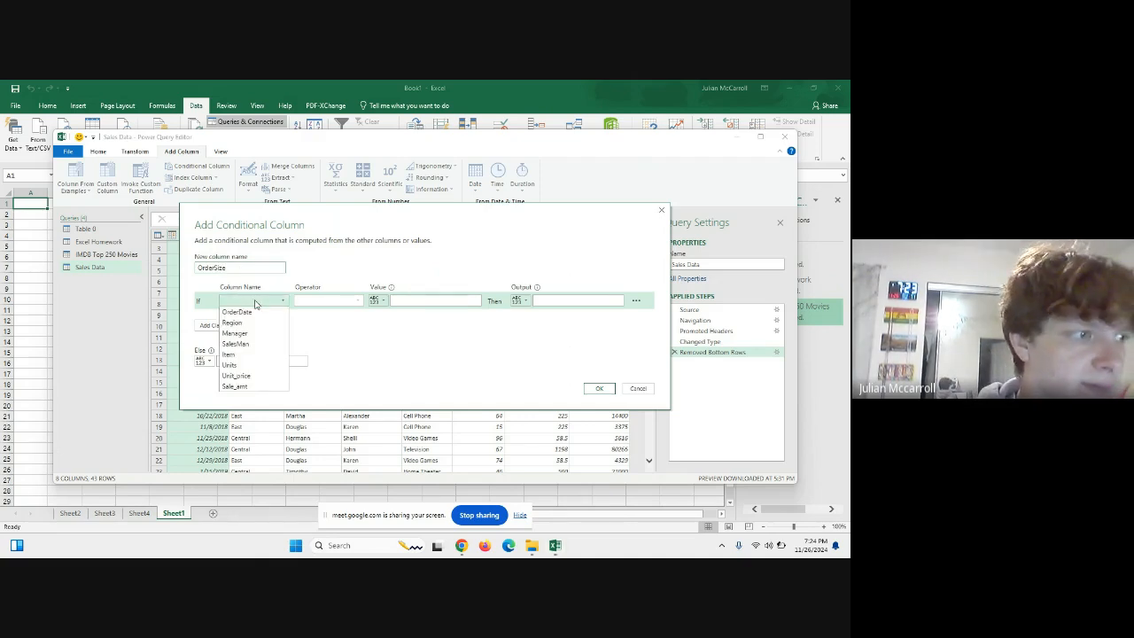
pyautogui.click(230, 365)
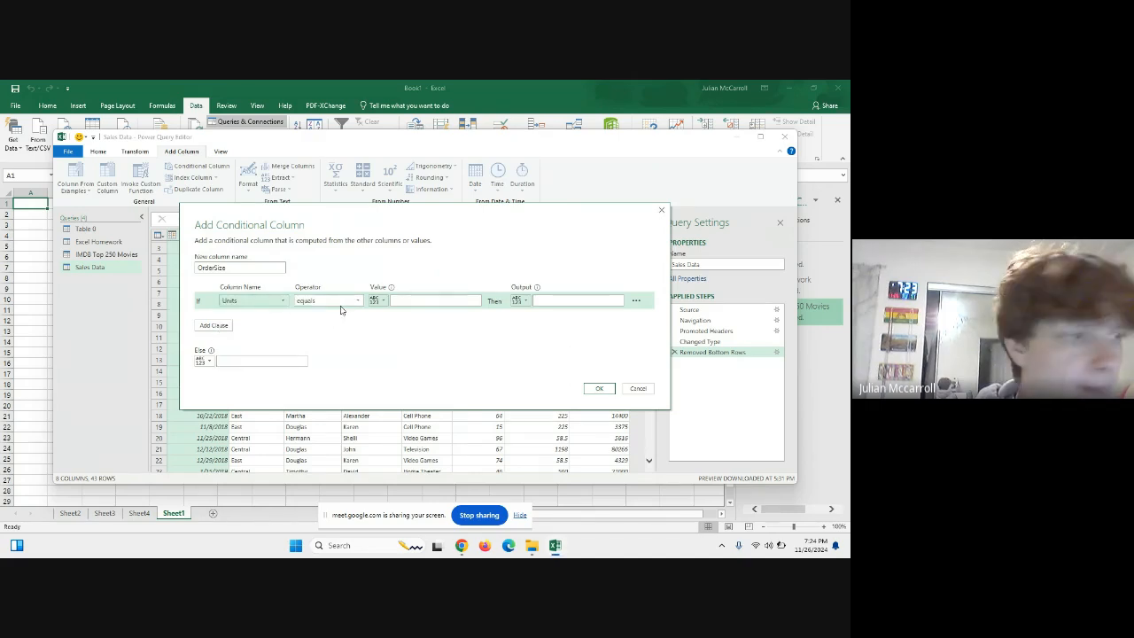
pyautogui.click(335, 304)
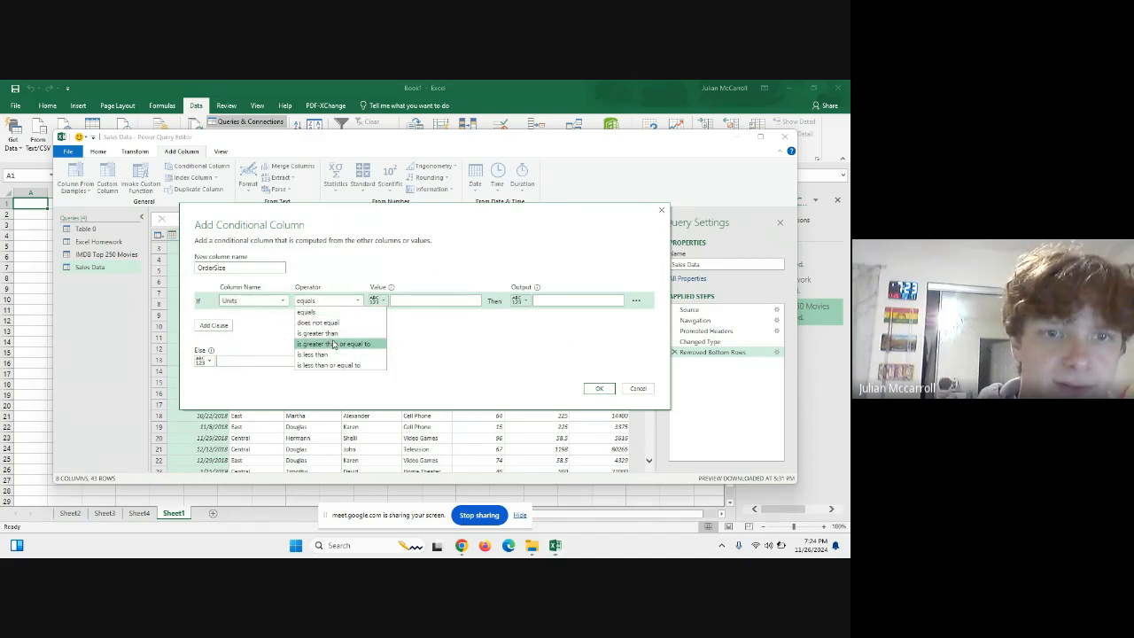
pyautogui.click(333, 335)
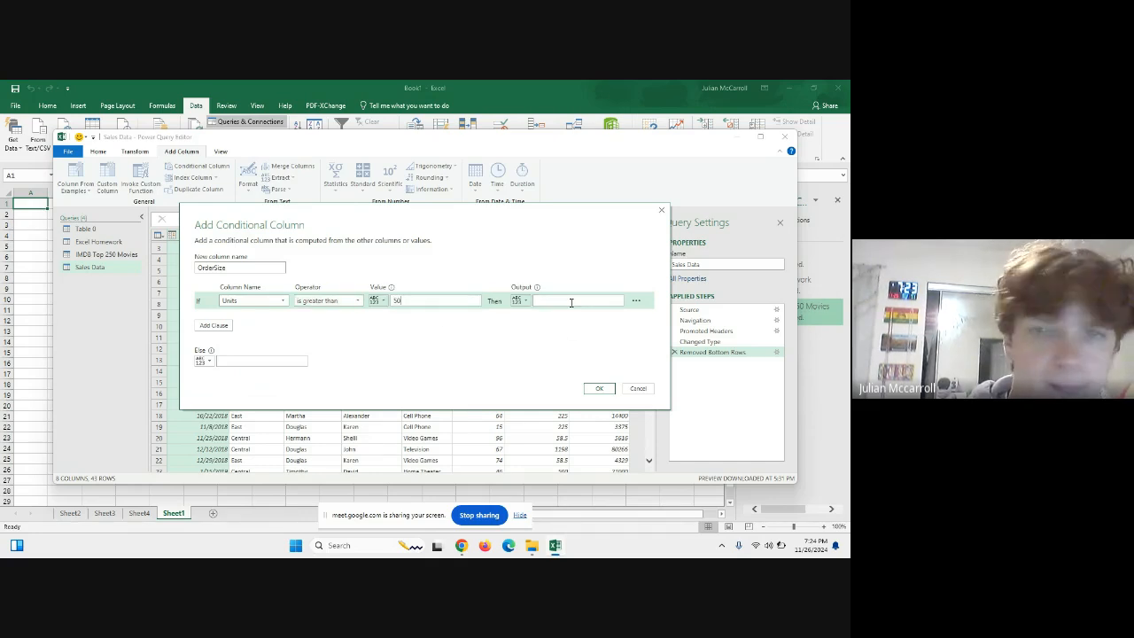
pyautogui.click(571, 303)
pyautogui.write('Large')
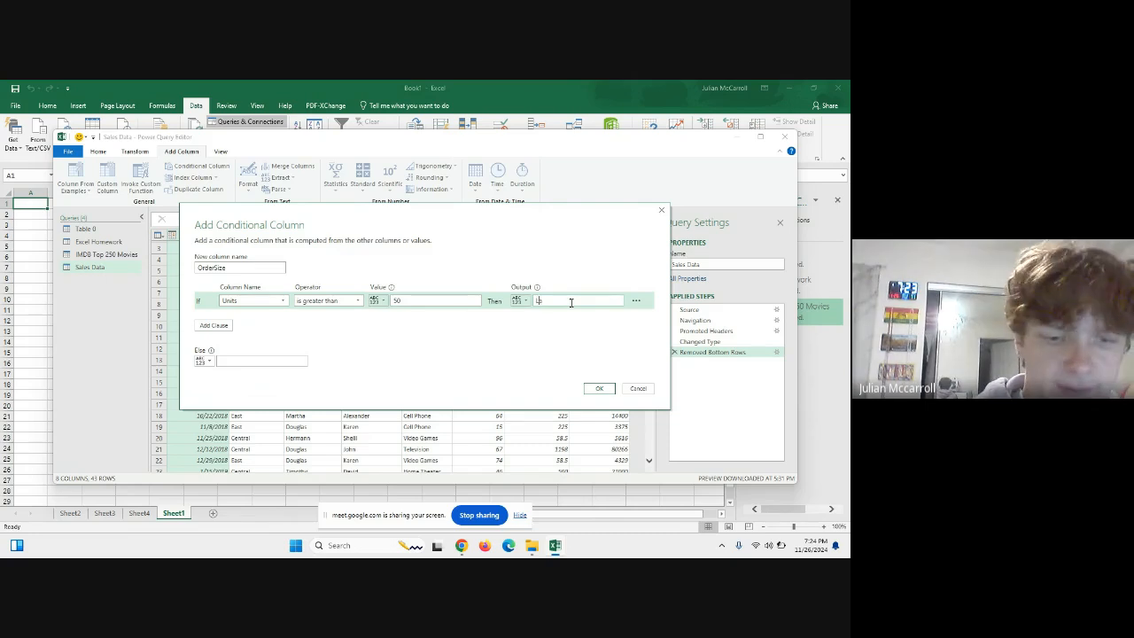
pyautogui.click(247, 358)
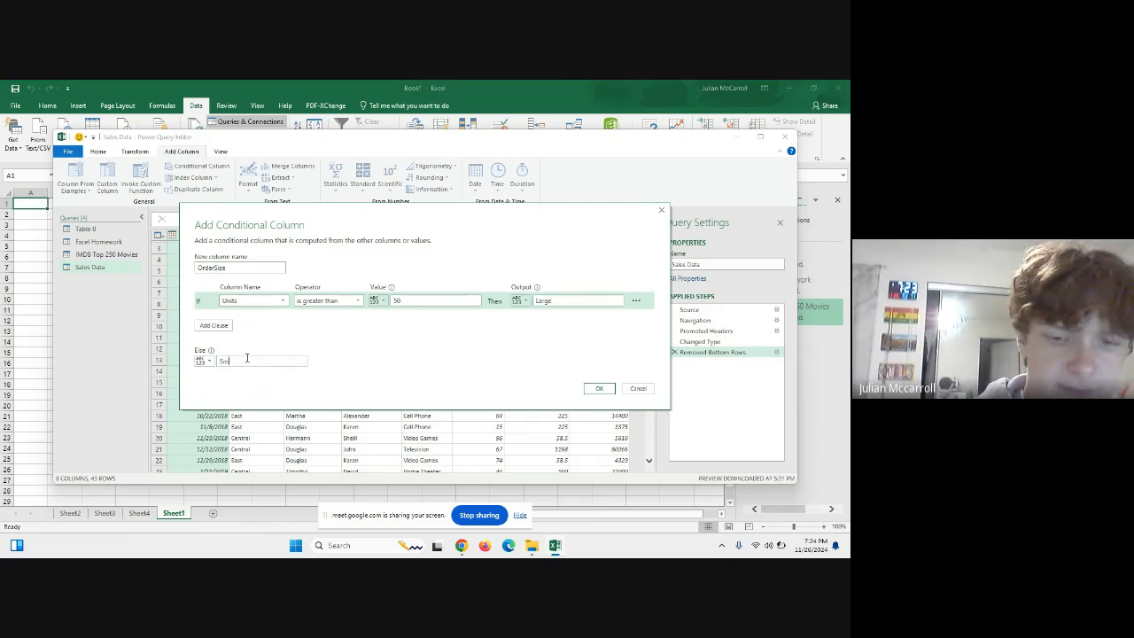
pyautogui.click(599, 388)
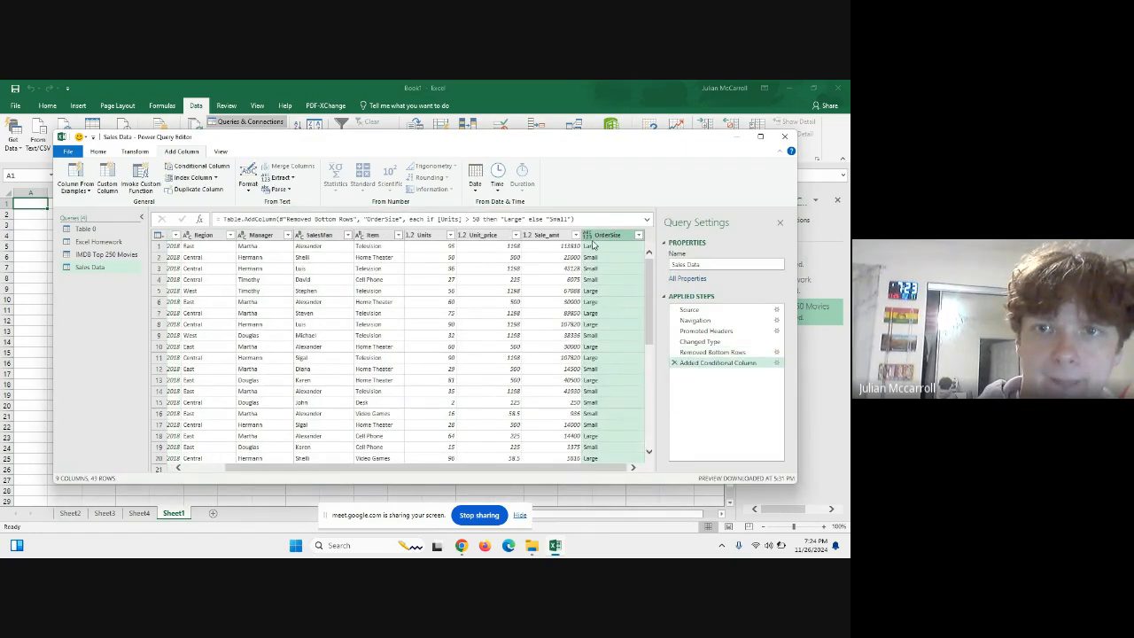
# - Move the OrderSize column between Item and Units, and filter the Central region out of the Region column
pyautogui.moveTo(594, 243); pyautogui.dragTo(480, 259)
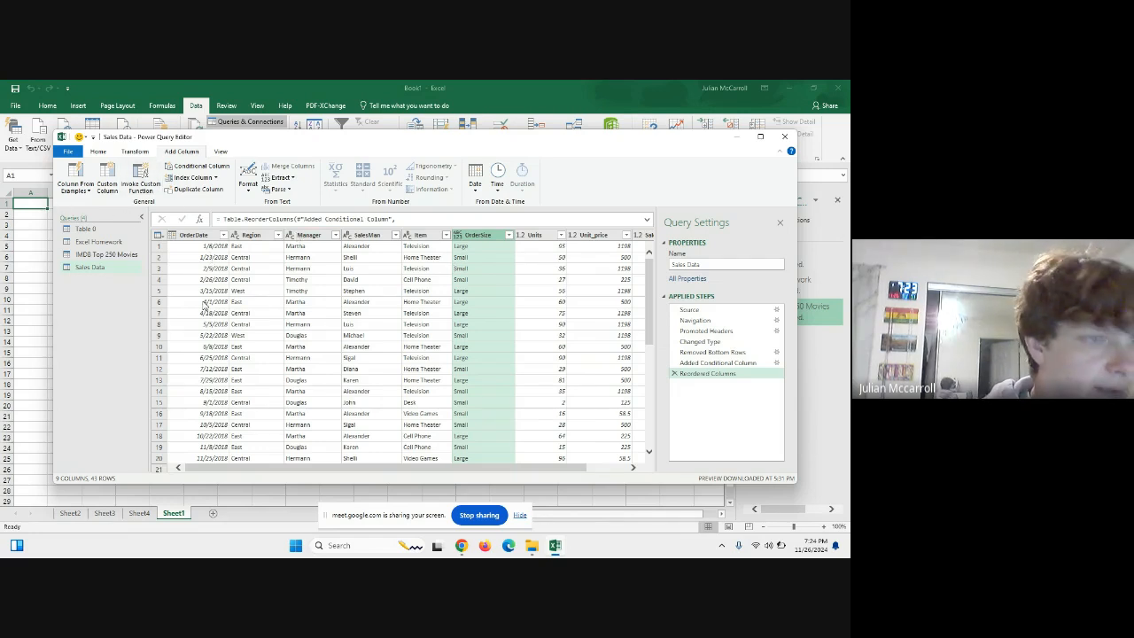
pyautogui.click(277, 235)
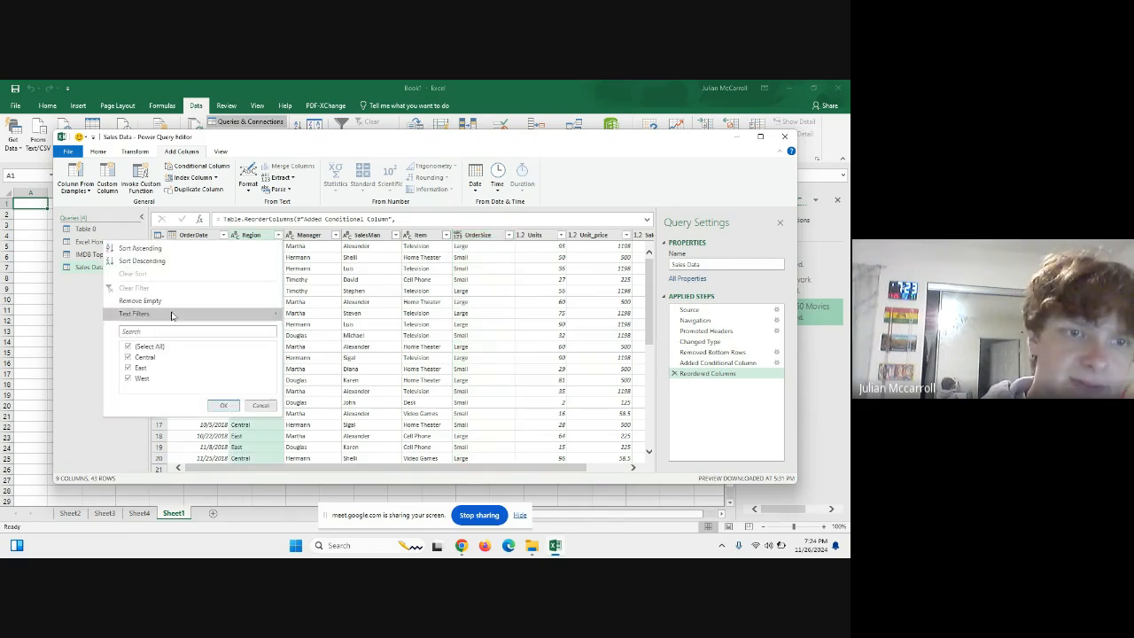
pyautogui.click(128, 358)
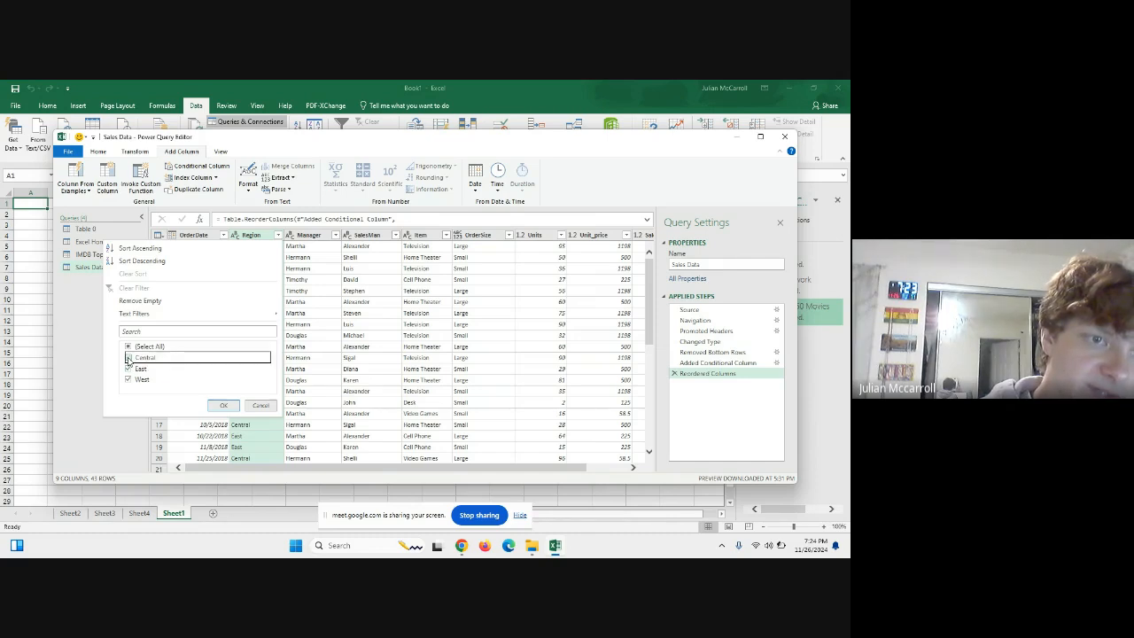
pyautogui.click(223, 406)
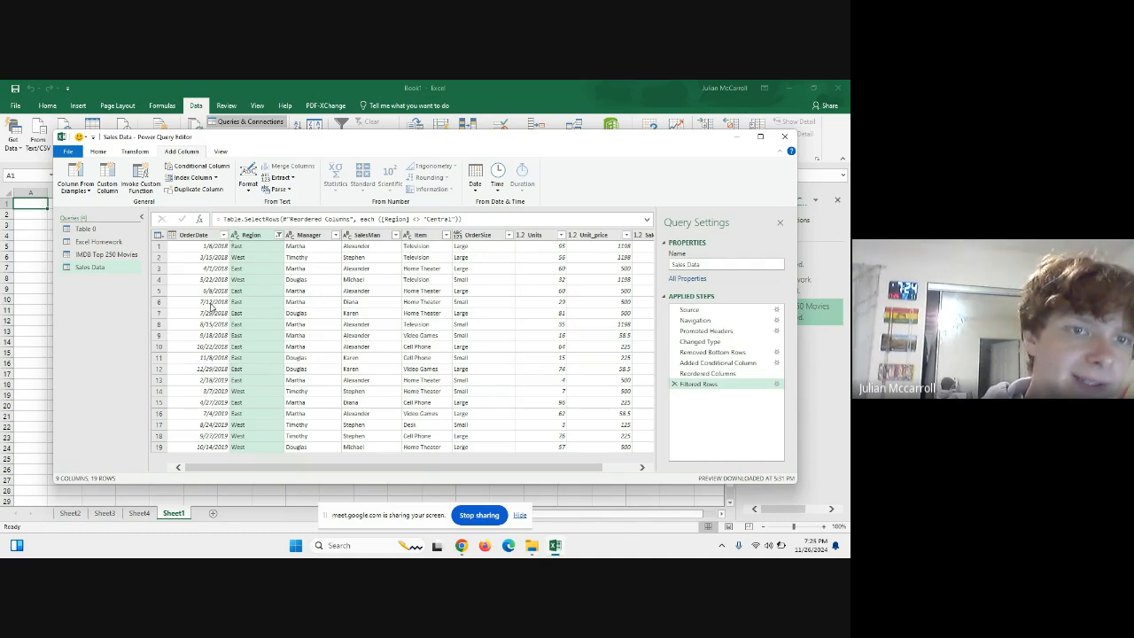
pyautogui.click(223, 236)
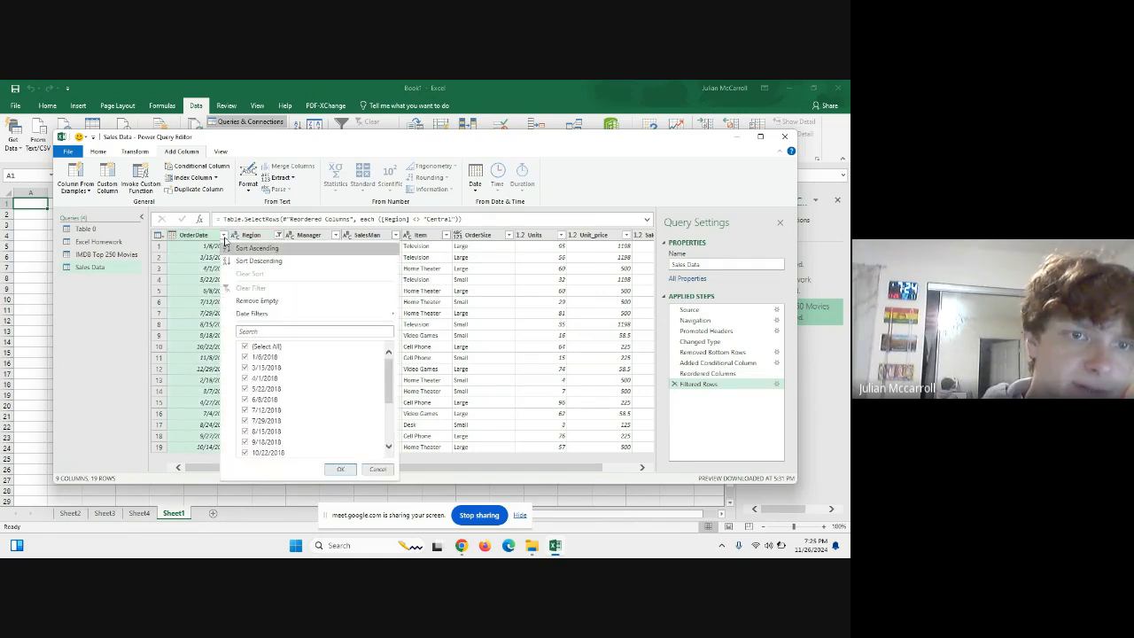
pyautogui.moveTo(245, 315)
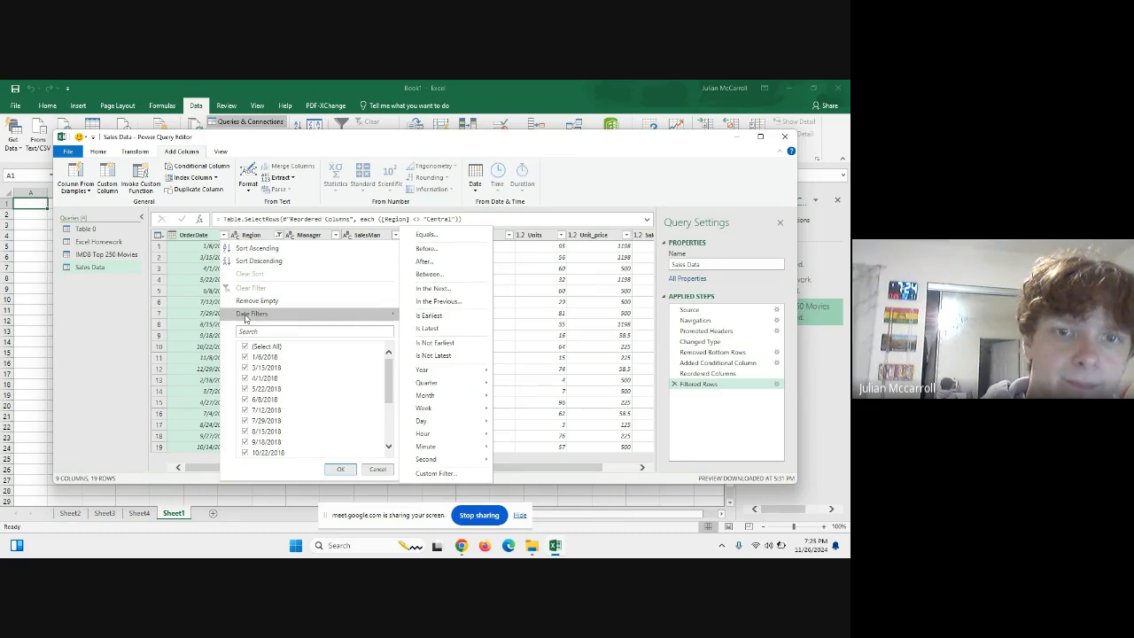
pyautogui.click(346, 319)
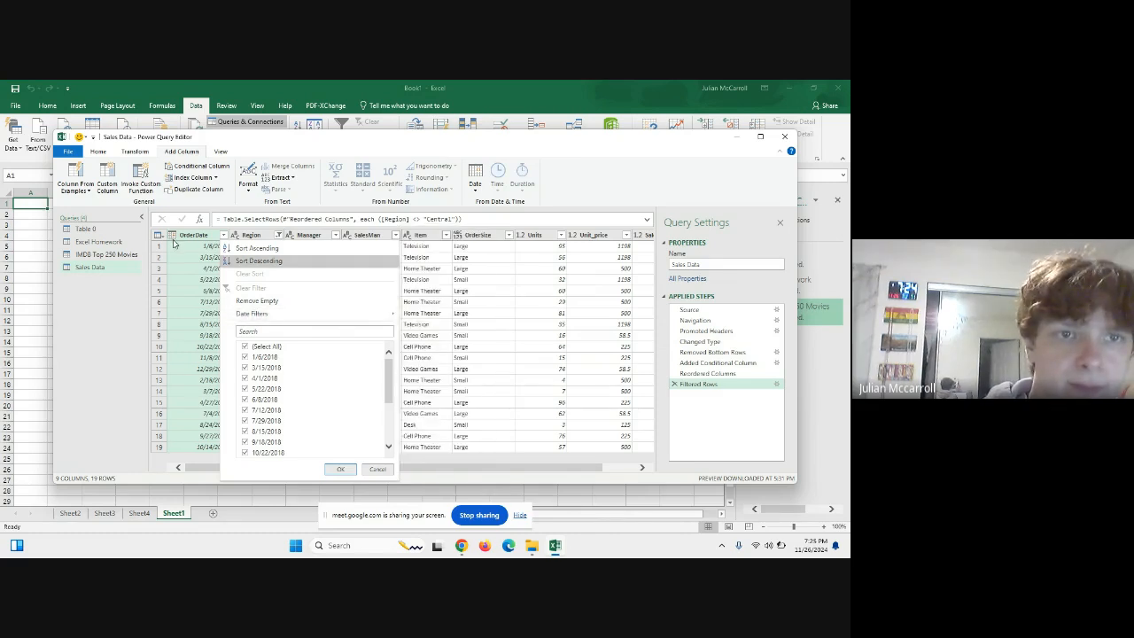
# - Transform the OrderDate column to show only the year, and load the Sales Data query into the workbook
pyautogui.click(180, 237)
pyautogui.rightClick(180, 238)
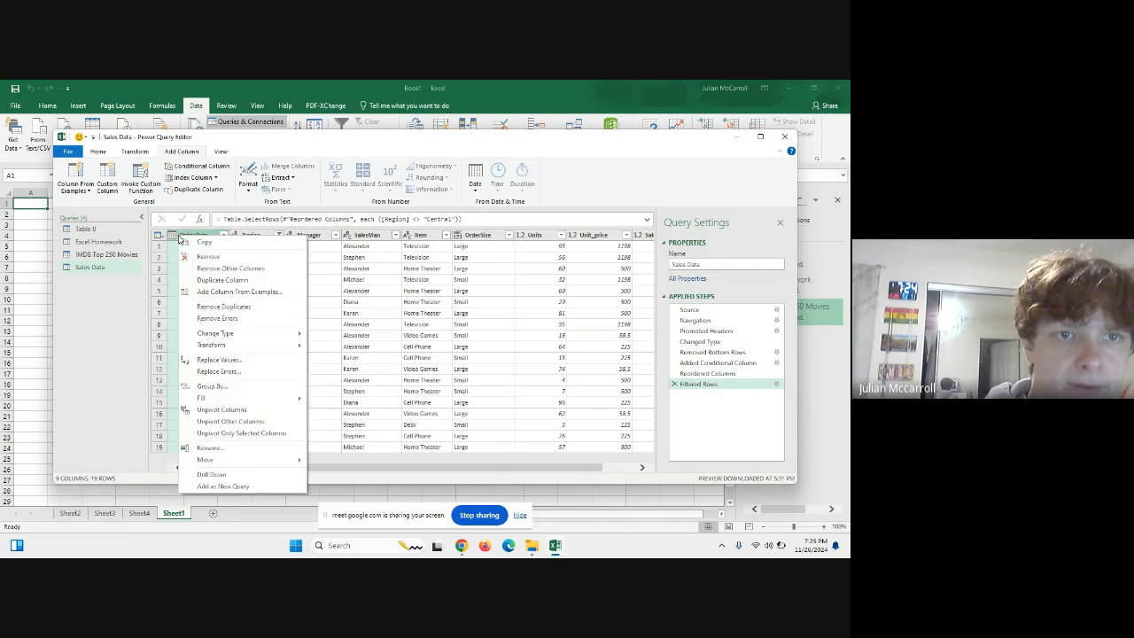
pyautogui.moveTo(213, 348)
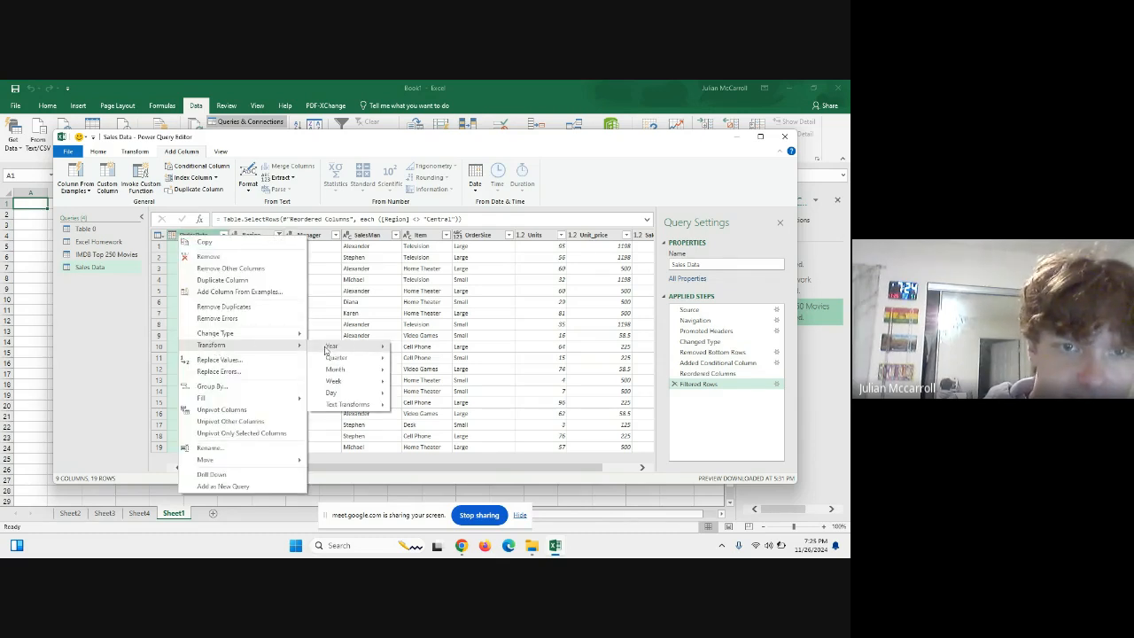
pyautogui.moveTo(350, 348)
pyautogui.click(411, 348)
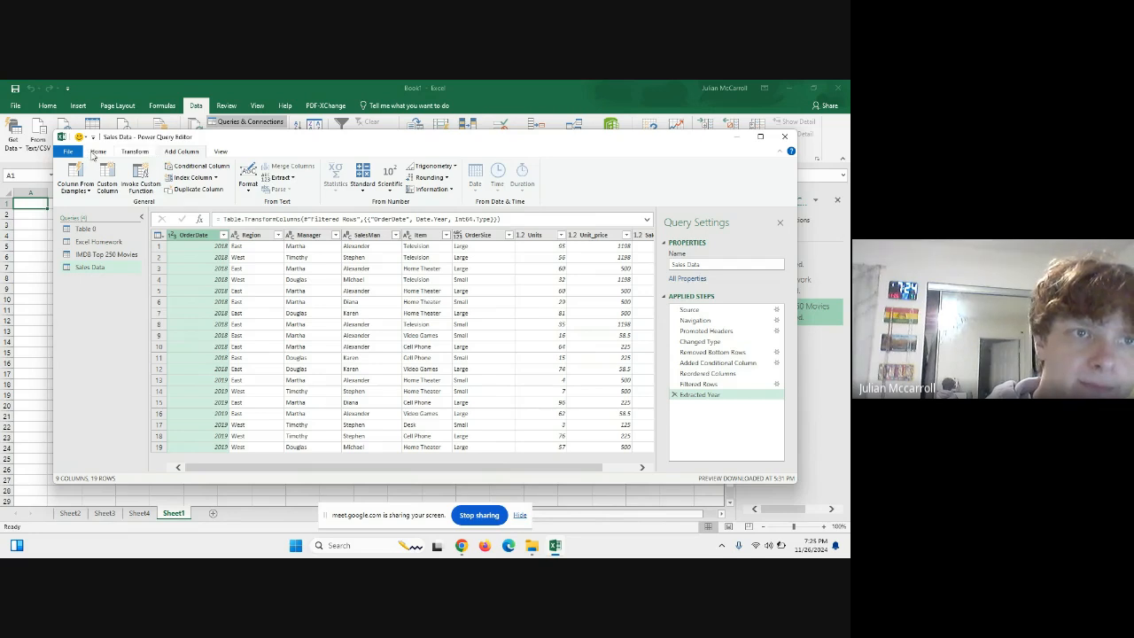
pyautogui.click(95, 152)
pyautogui.click(71, 173)
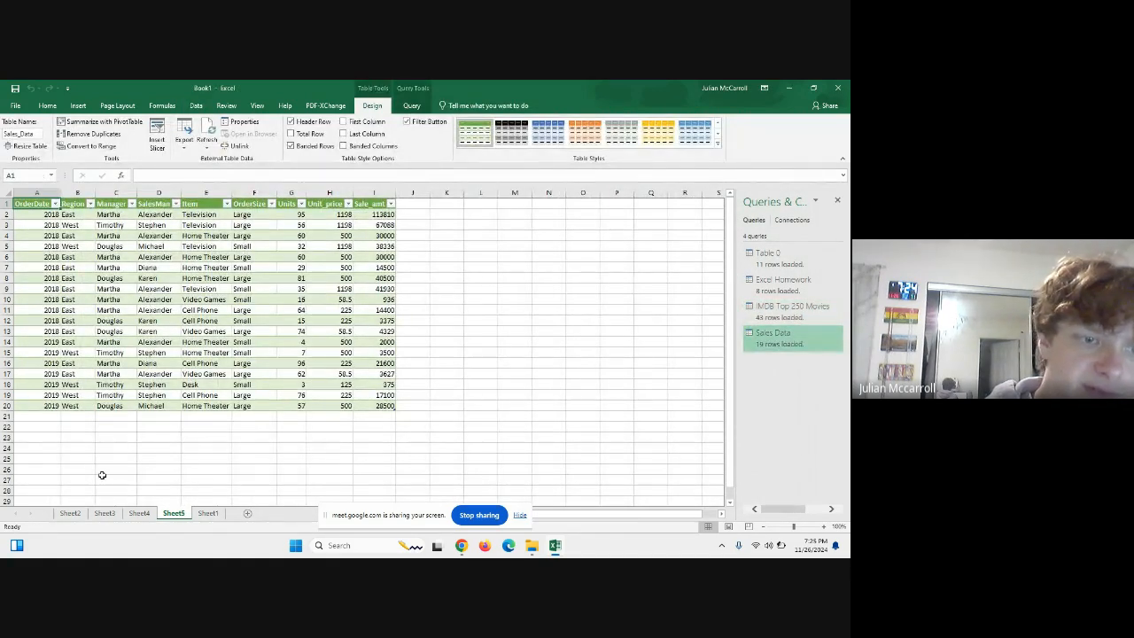
# - Review the loaded query tables on Sheet2, Sheet3, Sheet4 and Sheet5
pyautogui.click(70, 513)
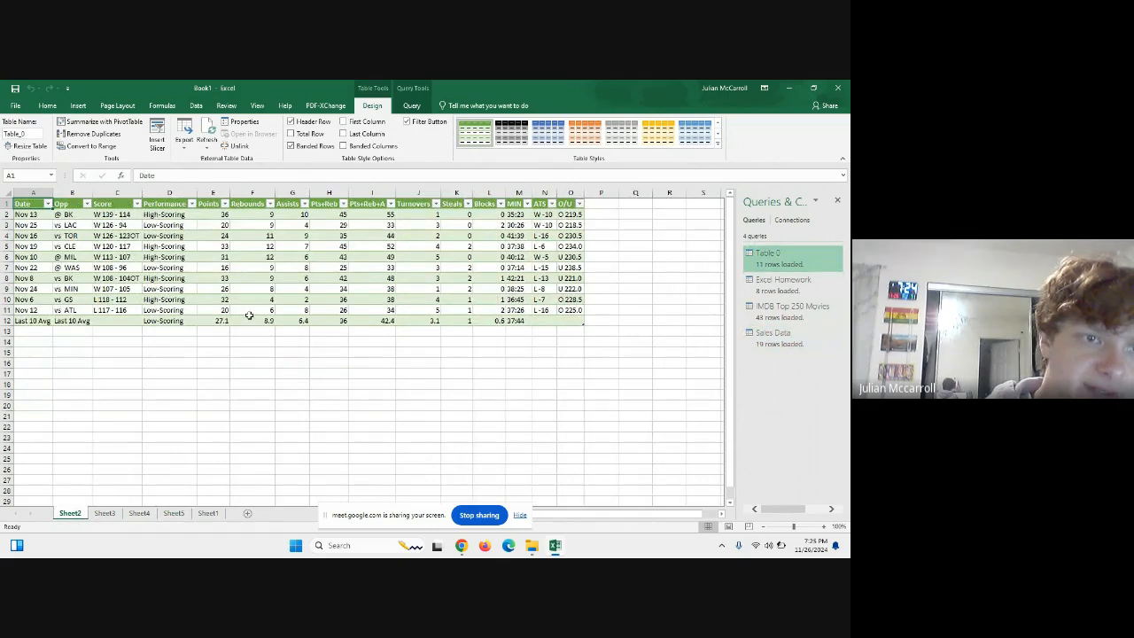
pyautogui.click(114, 515)
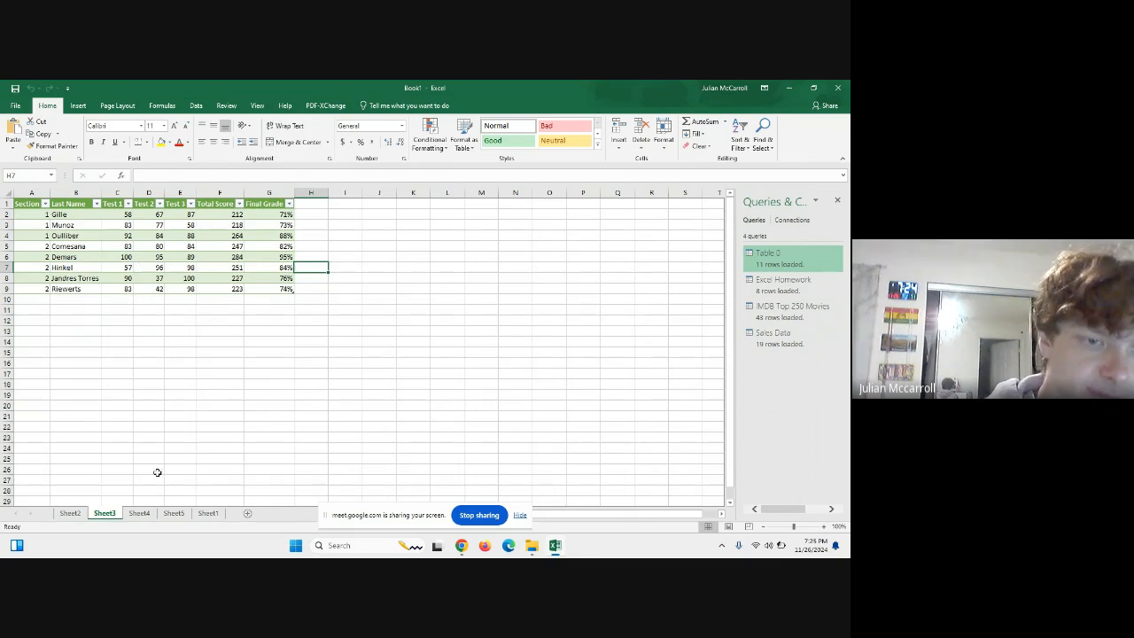
pyautogui.click(139, 513)
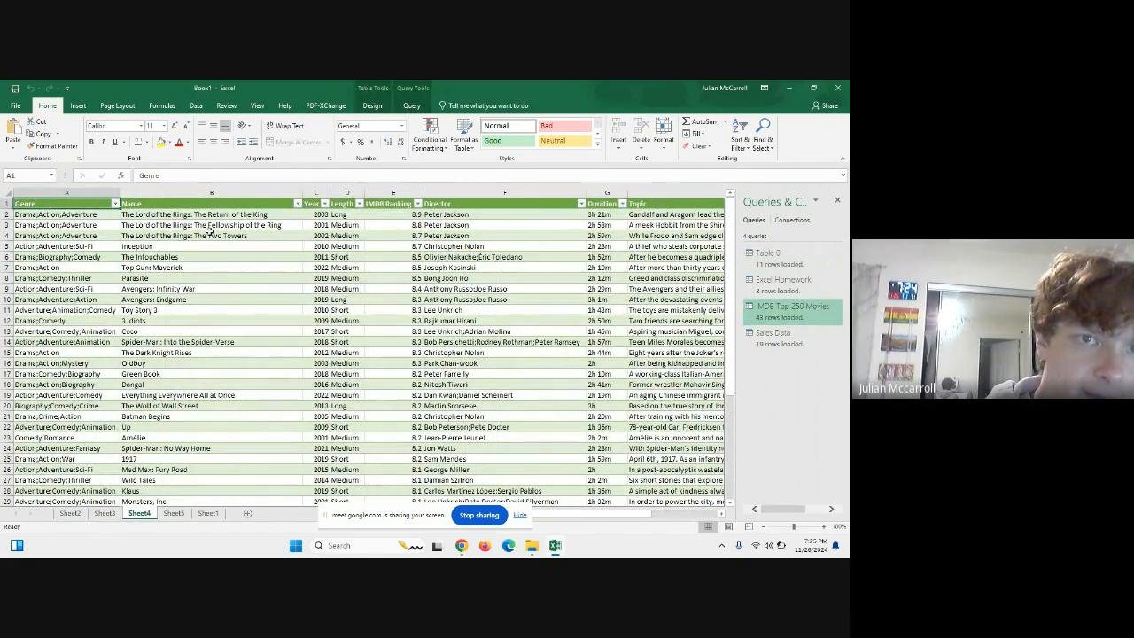
pyautogui.click(173, 513)
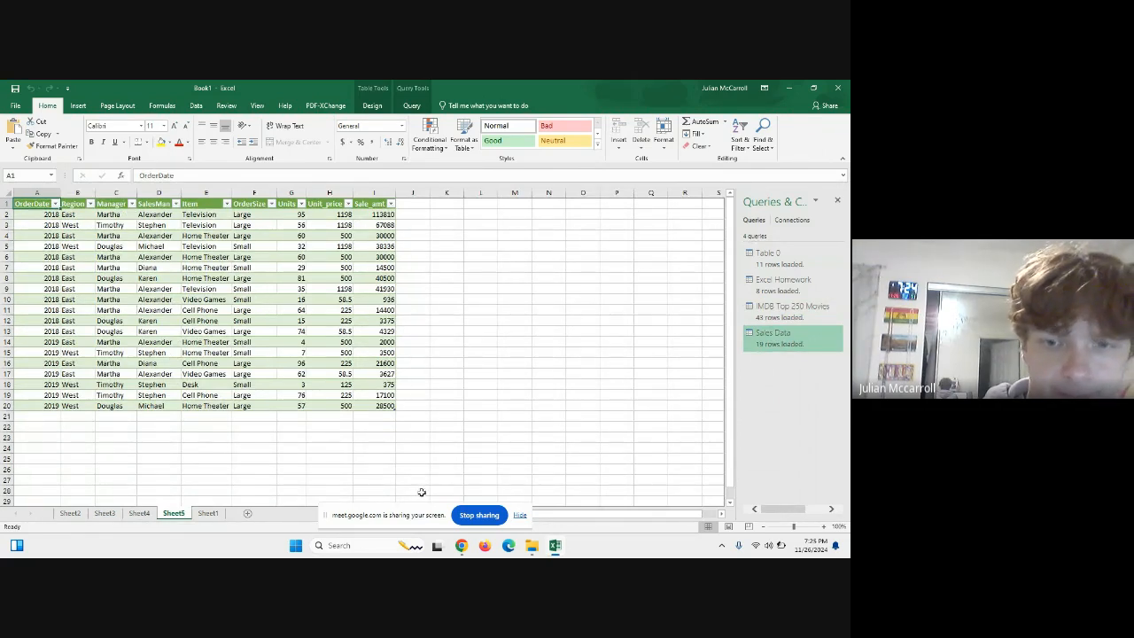
pyautogui.moveTo(461, 545)
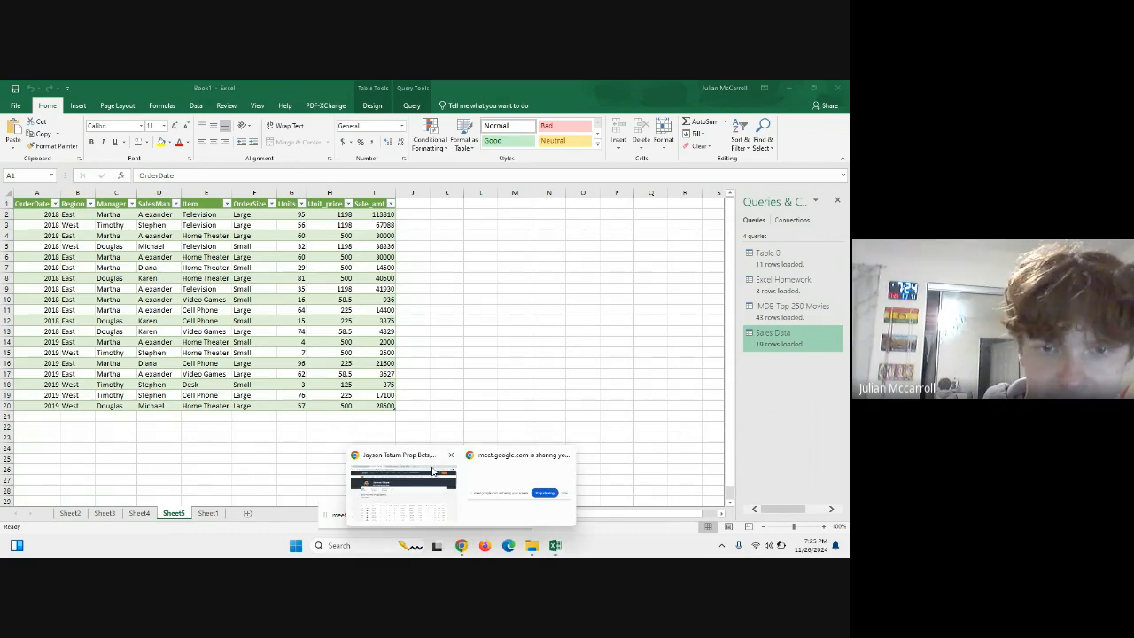
pyautogui.click(432, 472)
pyautogui.click(416, 91)
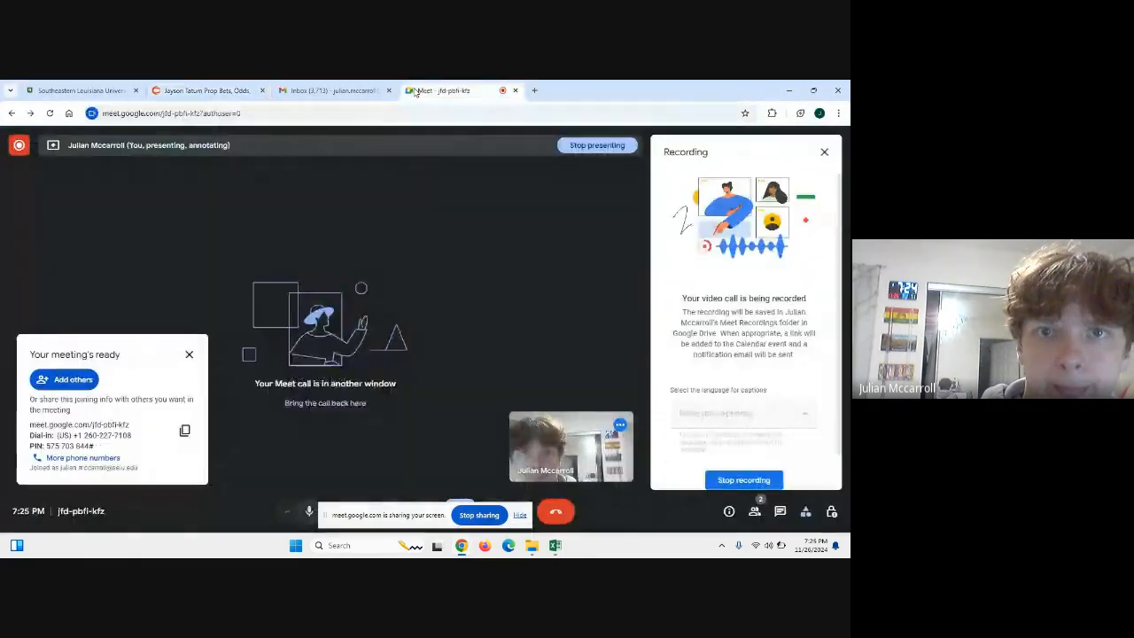
pyautogui.click(557, 514)
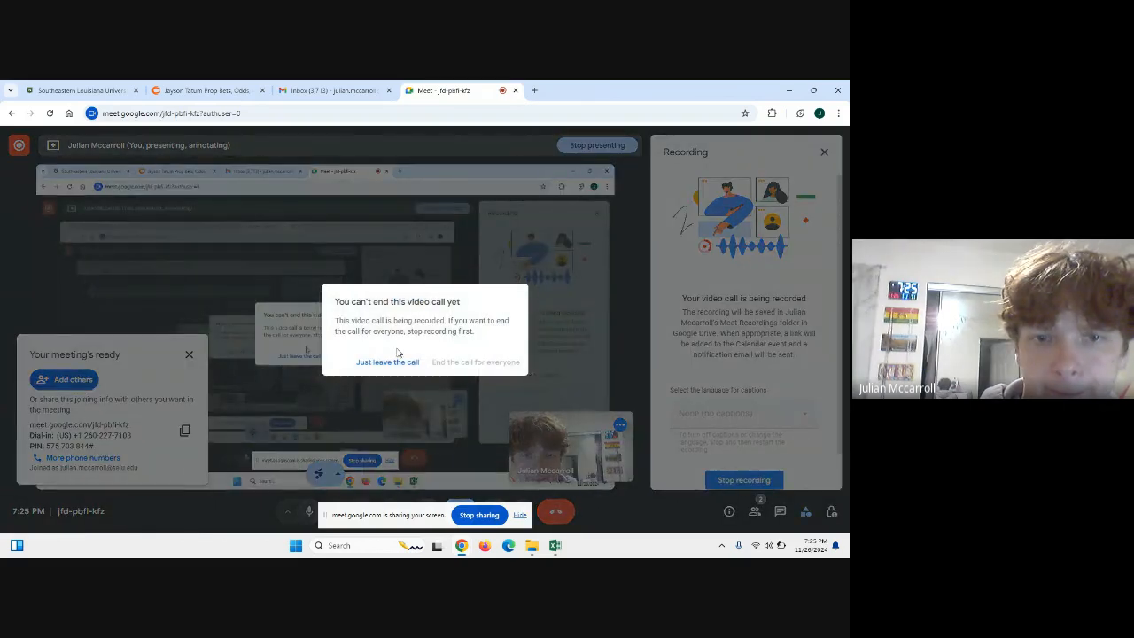
pyautogui.click(458, 268)
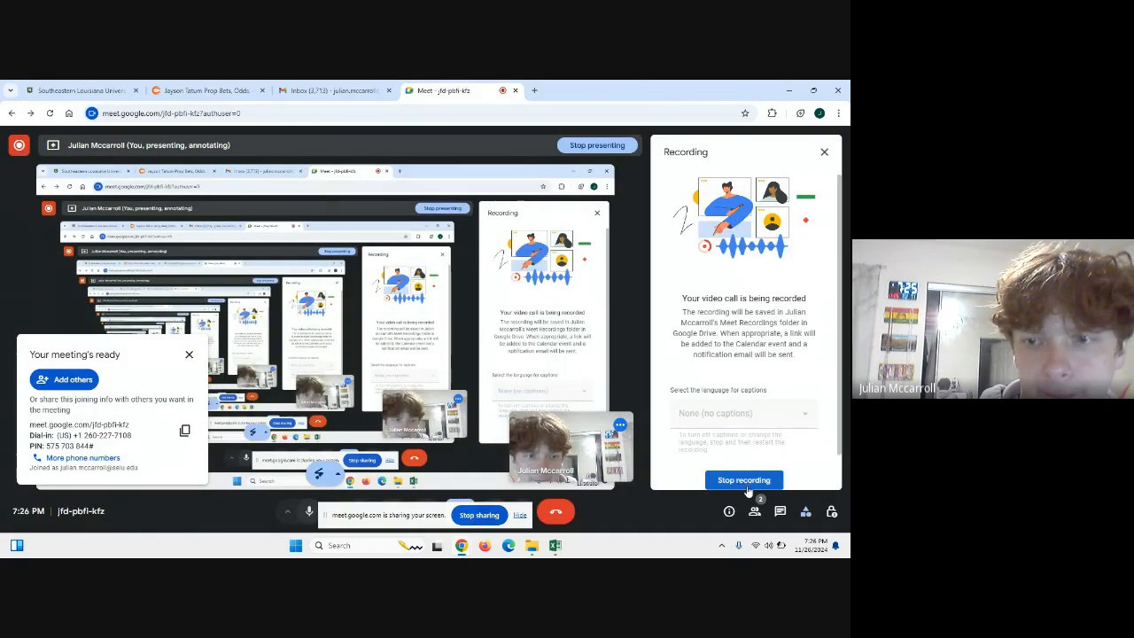